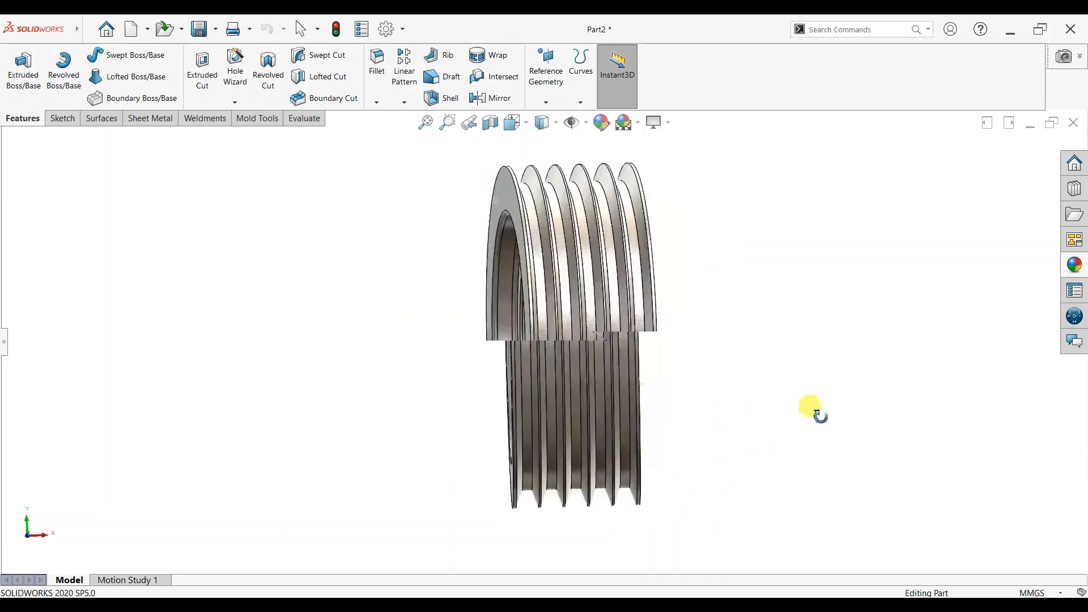
Examine the finished grooved pulley from several angles and in a section view through the Front Plane
key(space)
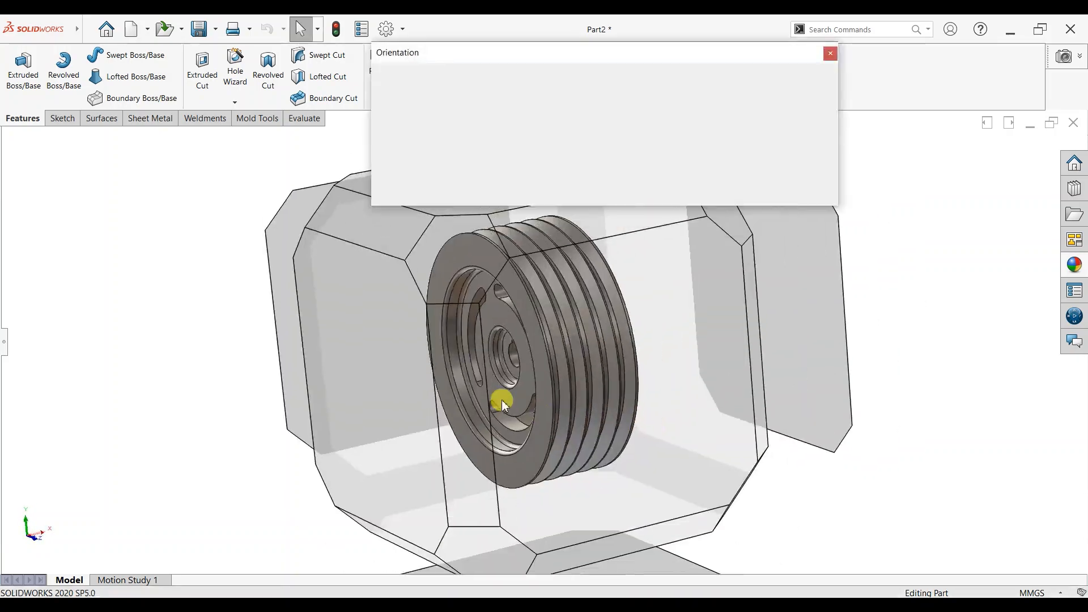
click(486, 413)
middle_drag(655, 363, 569, 199)
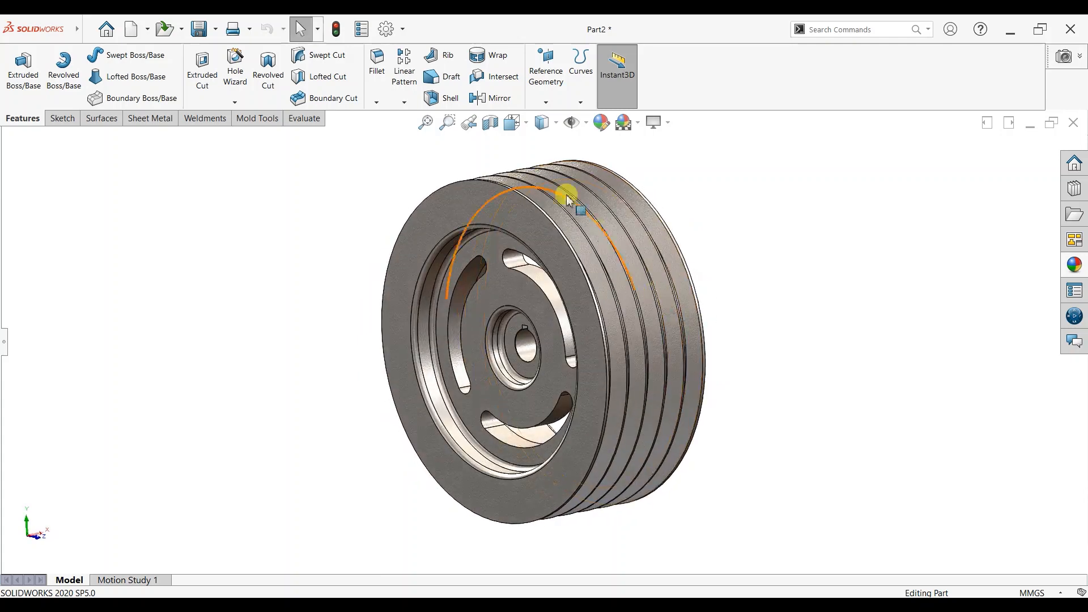
click(490, 122)
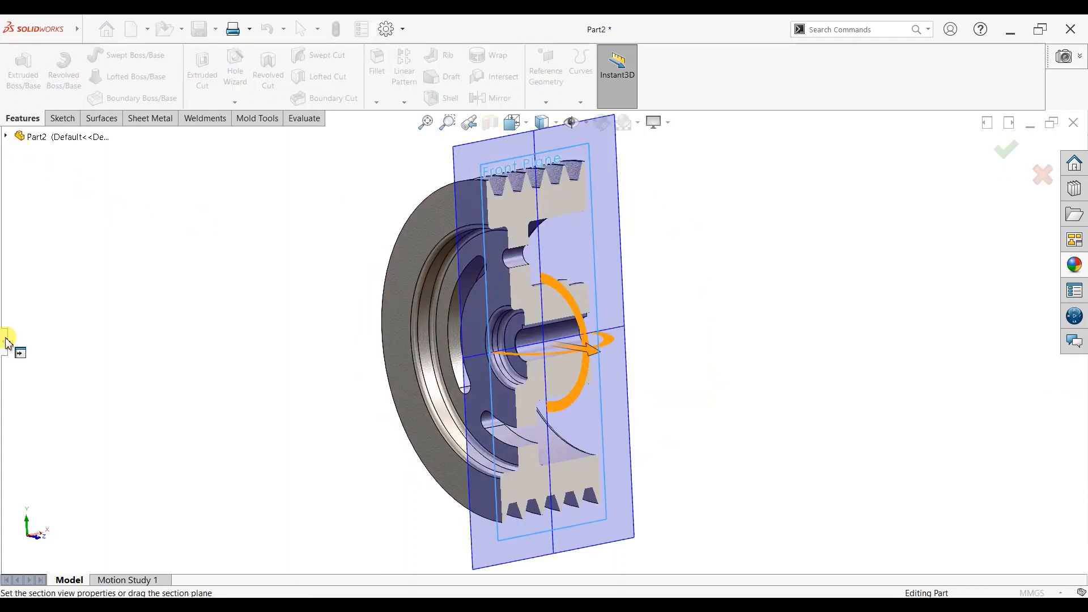
mouse_move(6, 342)
click(10, 190)
middle_drag(719, 311, 602, 433)
click(550, 122)
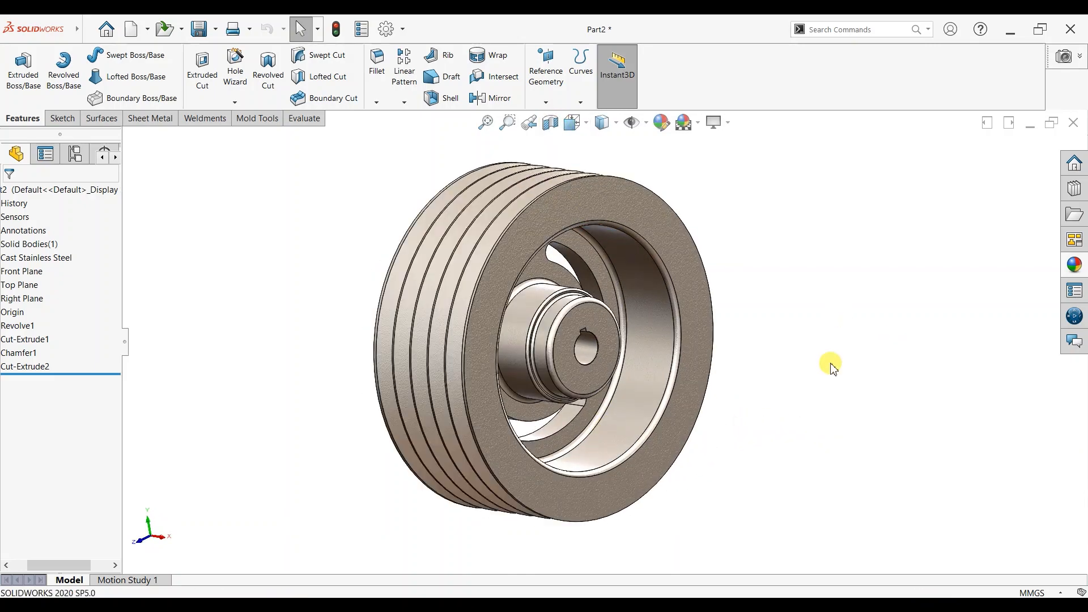
middle_drag(832, 368, 907, 375)
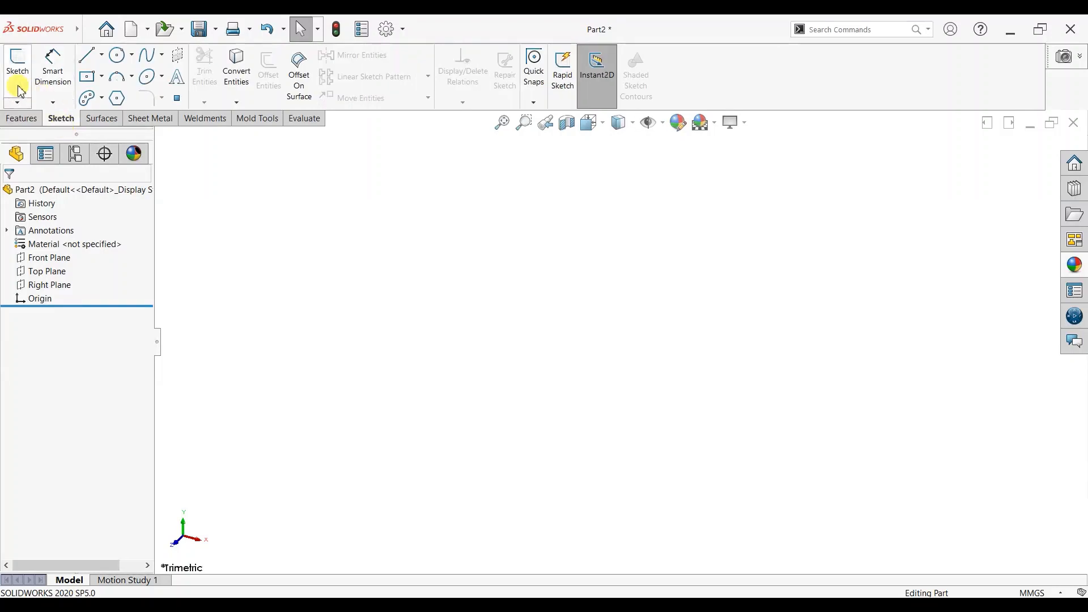
Start a sketch on the Front Plane and draw a horizontal centerline about 65 mm long from the origin
click(19, 88)
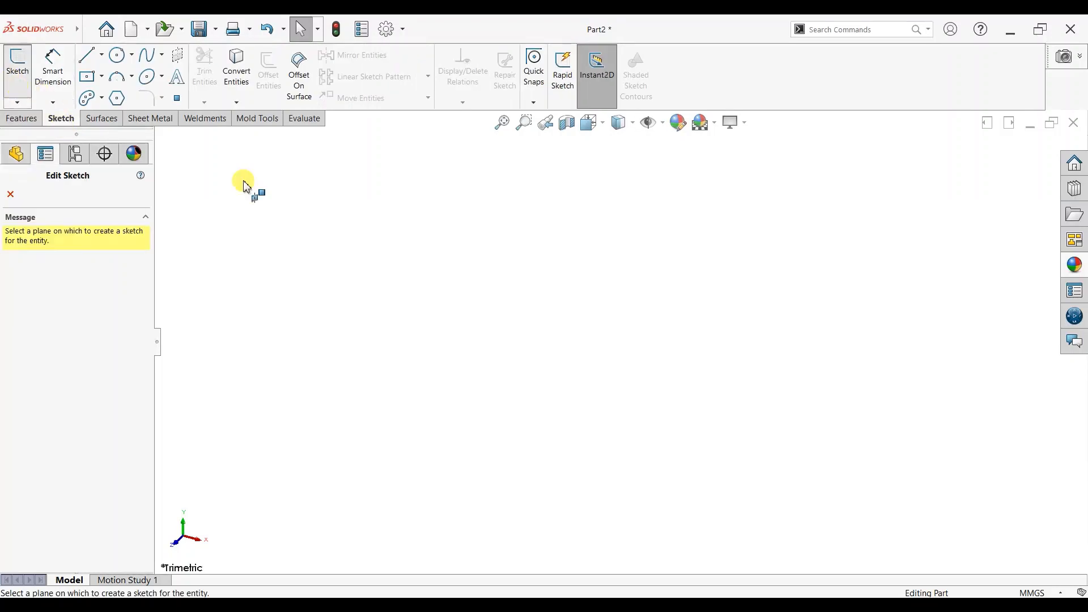
click(467, 224)
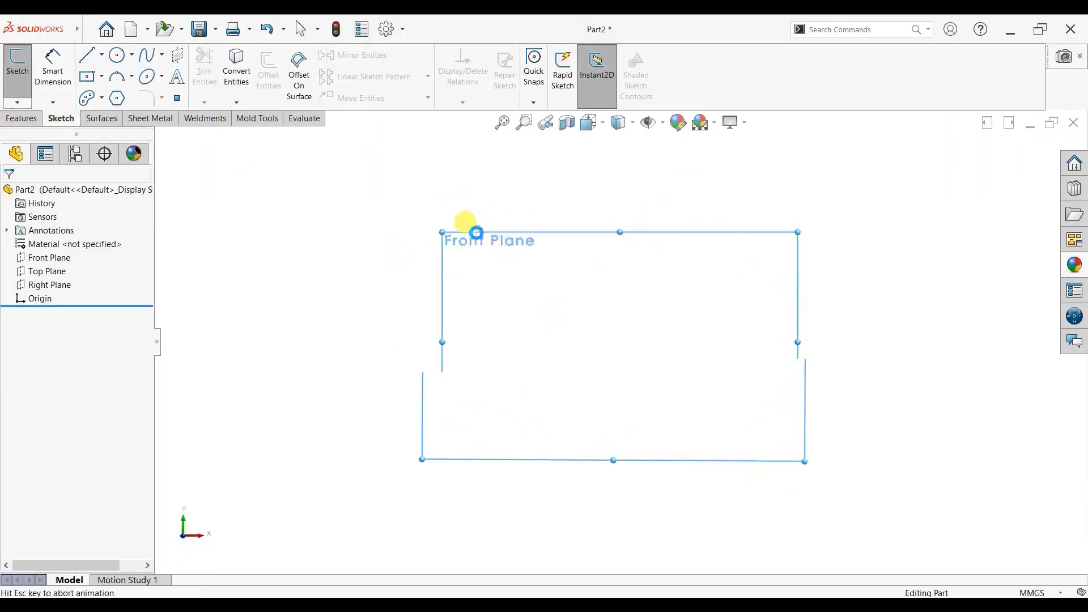
click(102, 55)
click(111, 88)
click(621, 341)
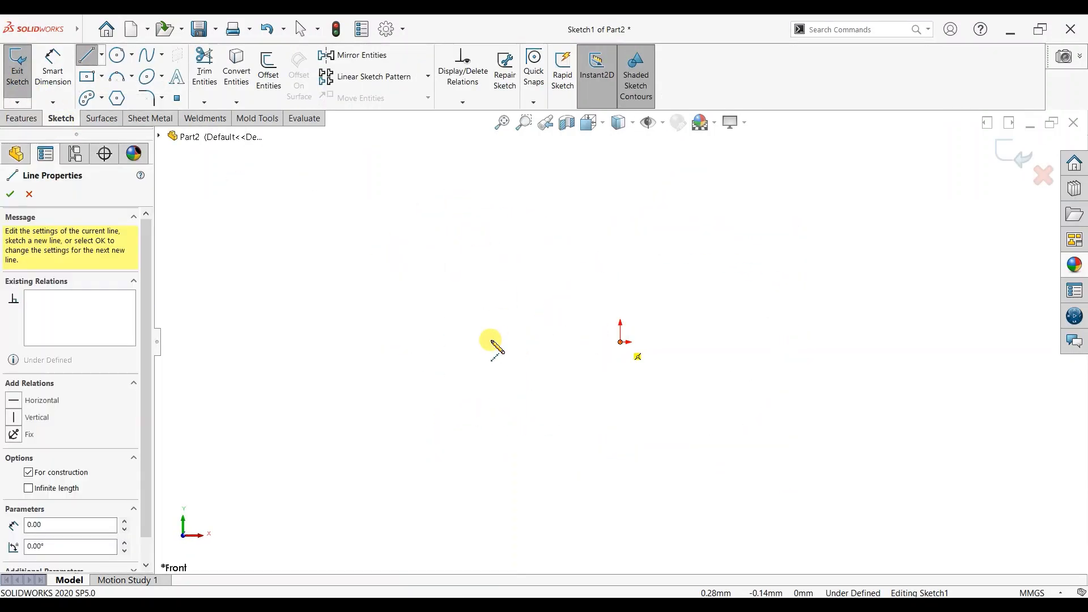
click(488, 342)
right_click(539, 303)
click(562, 308)
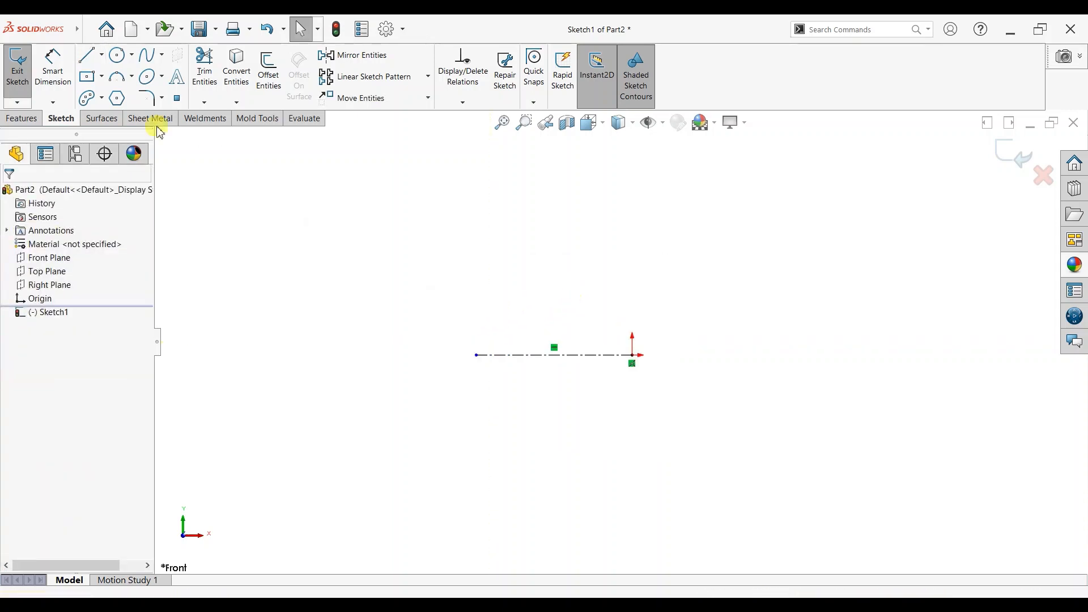
Sketch a 65 mm horizontal line above the centerline, then a vertical web line, a 13 mm outward step and an 88 mm rim top edge, all approximate
click(86, 55)
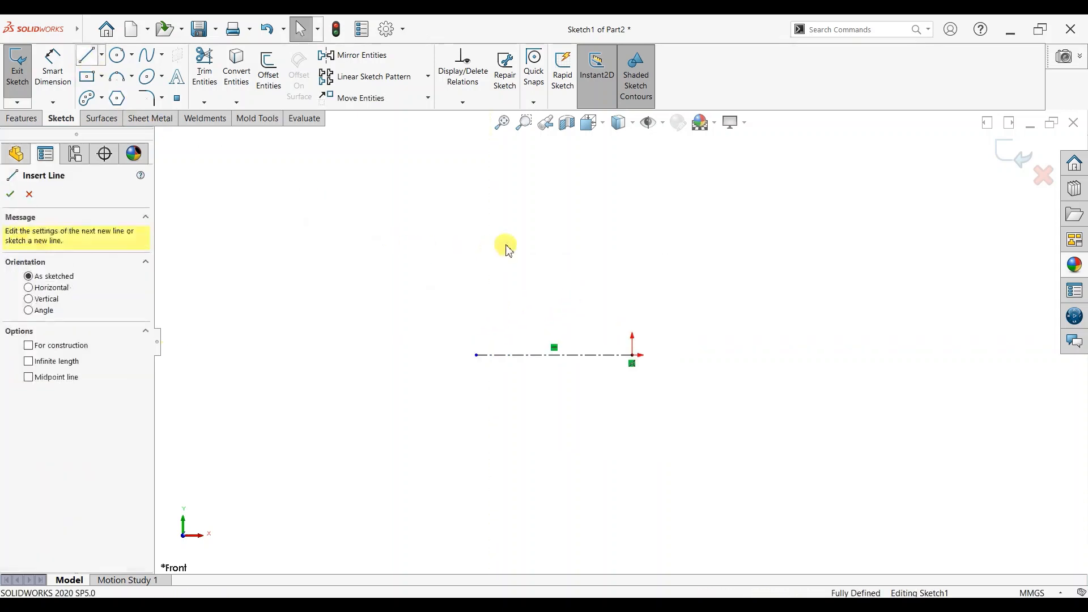
click(632, 311)
click(476, 310)
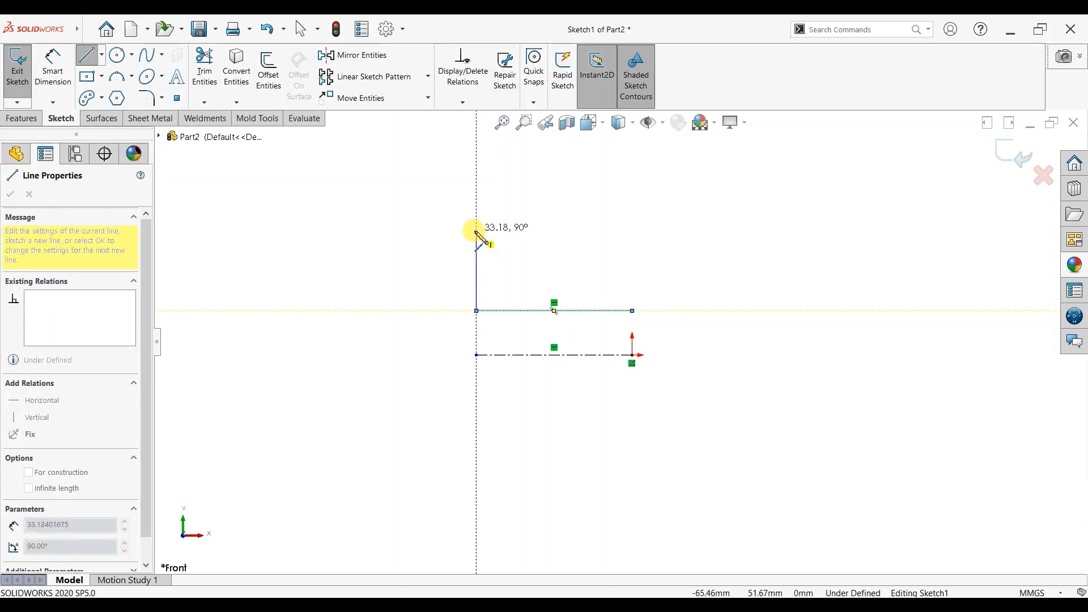
scroll(476, 232, up, 3)
click(537, 215)
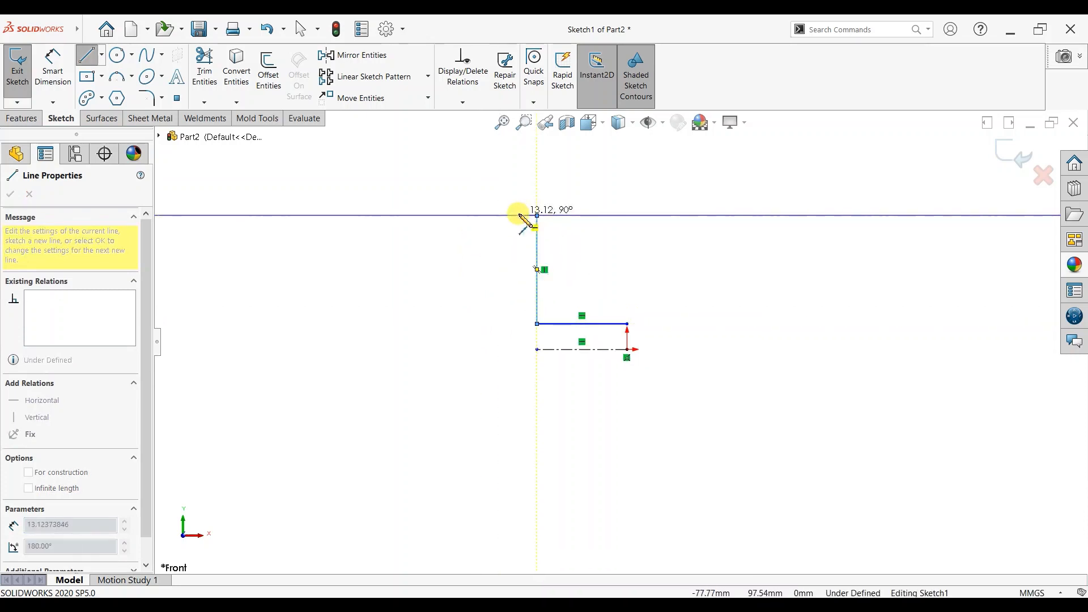
click(519, 215)
click(519, 182)
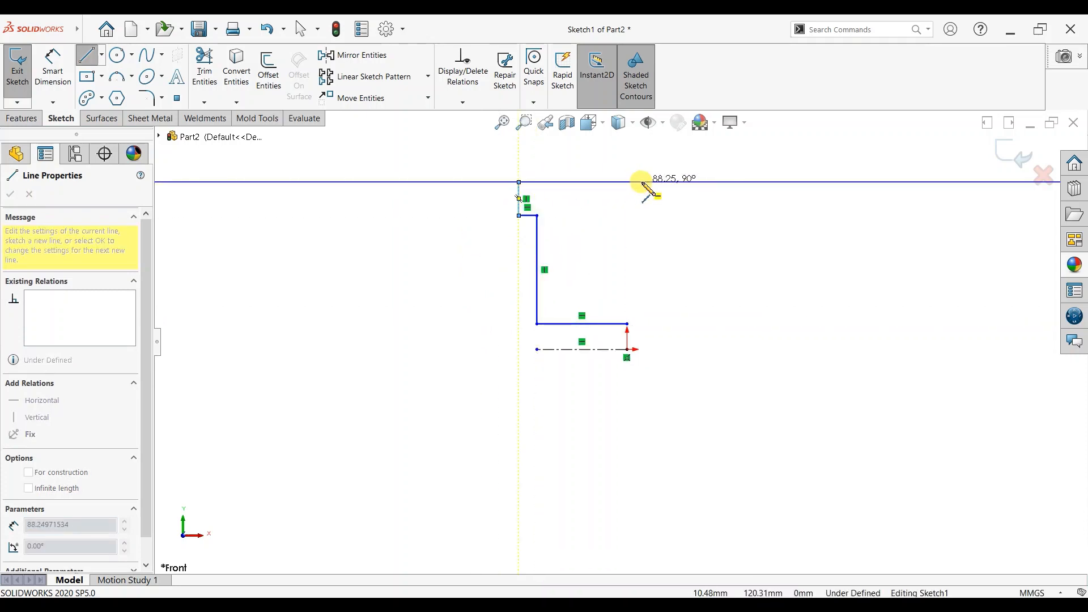
click(641, 182)
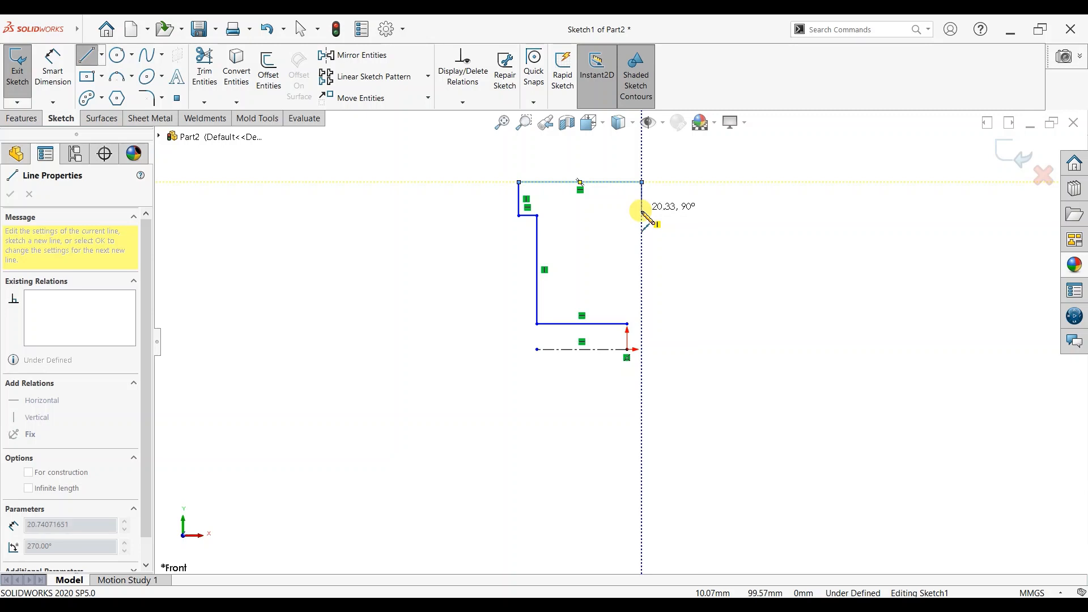
Continue the profile with the rim's right end and underside, the web's right edge, a hub edge about 65 mm long and a hub end about 39 mm
click(641, 215)
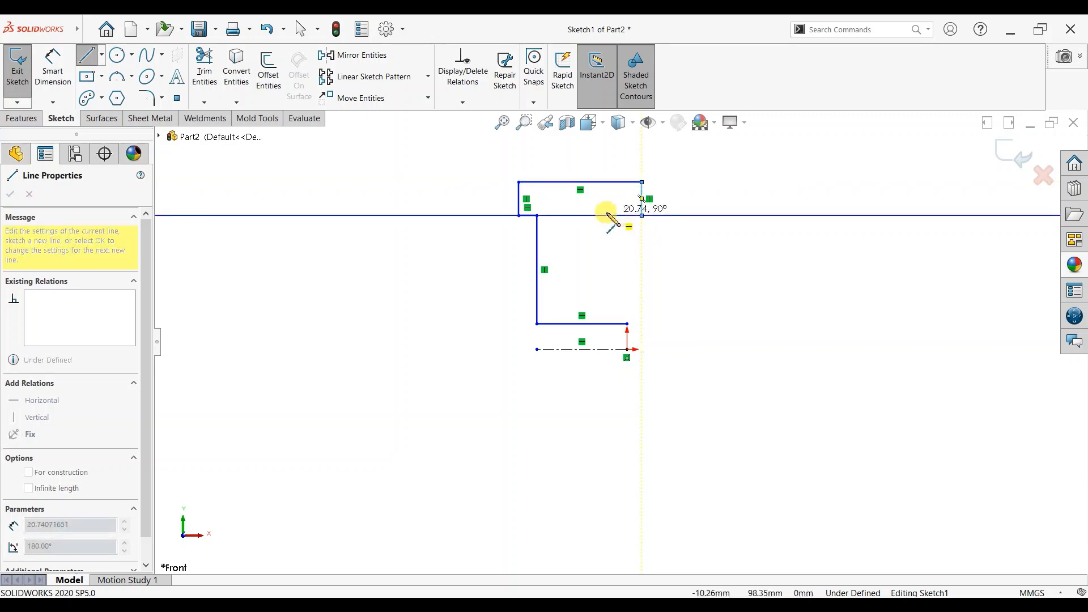
click(561, 215)
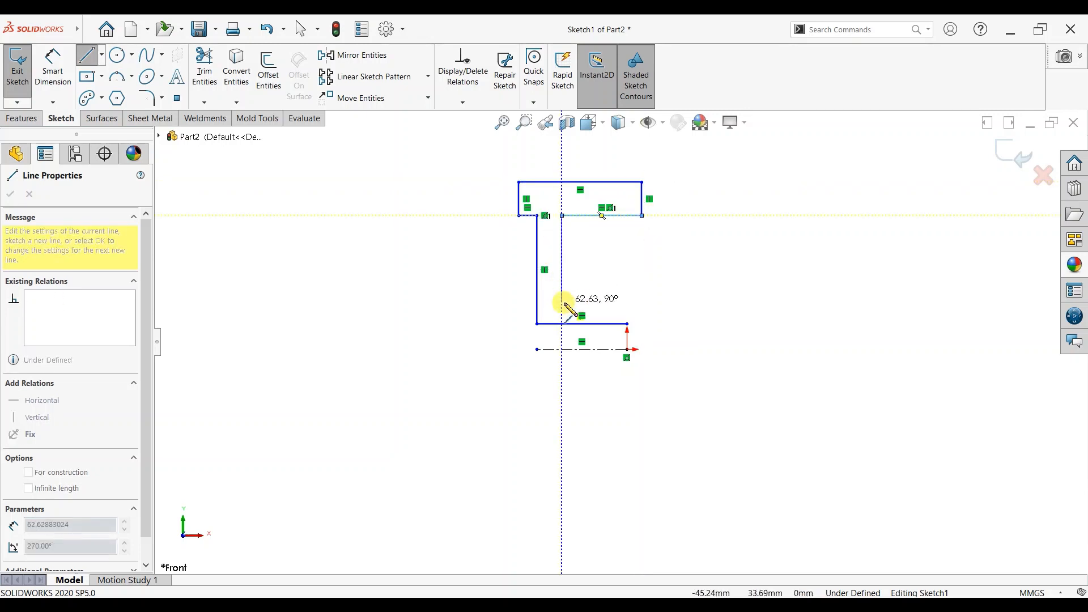
click(562, 269)
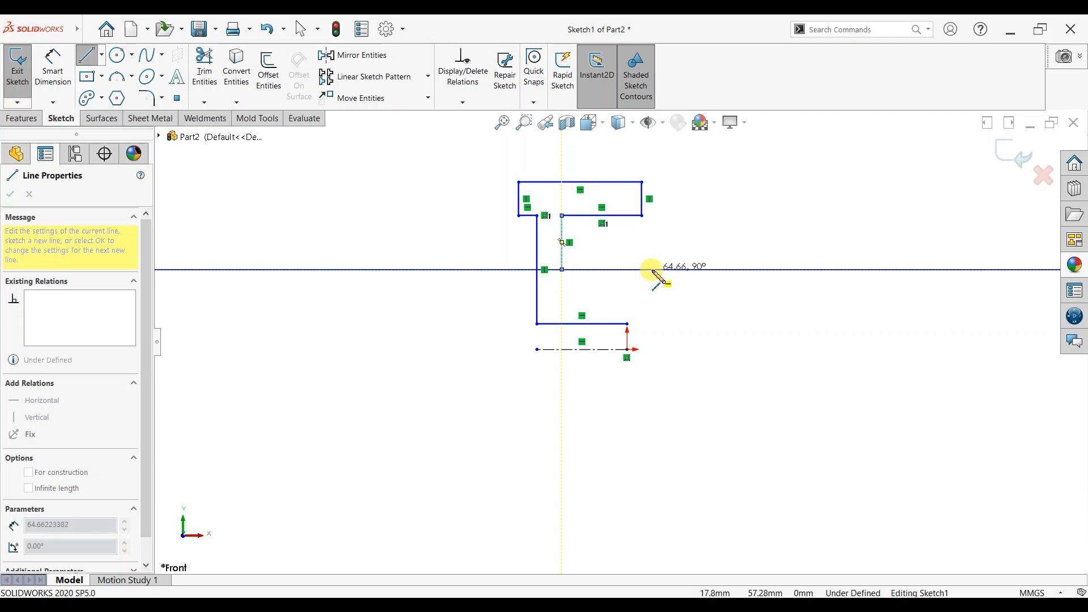
click(651, 270)
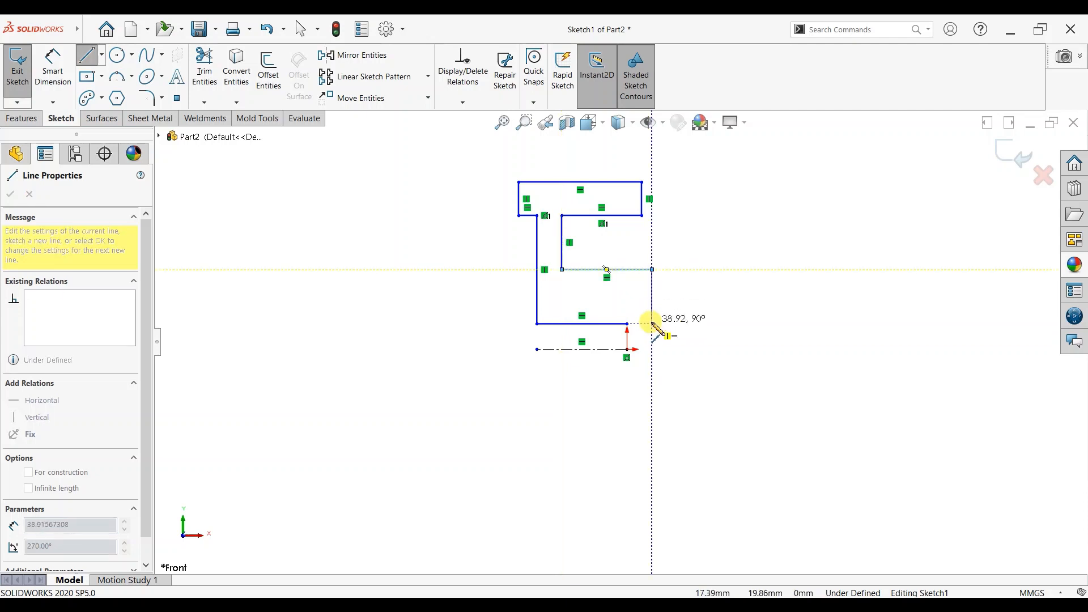
click(651, 324)
key(Escape)
scroll(639, 290, down, 2)
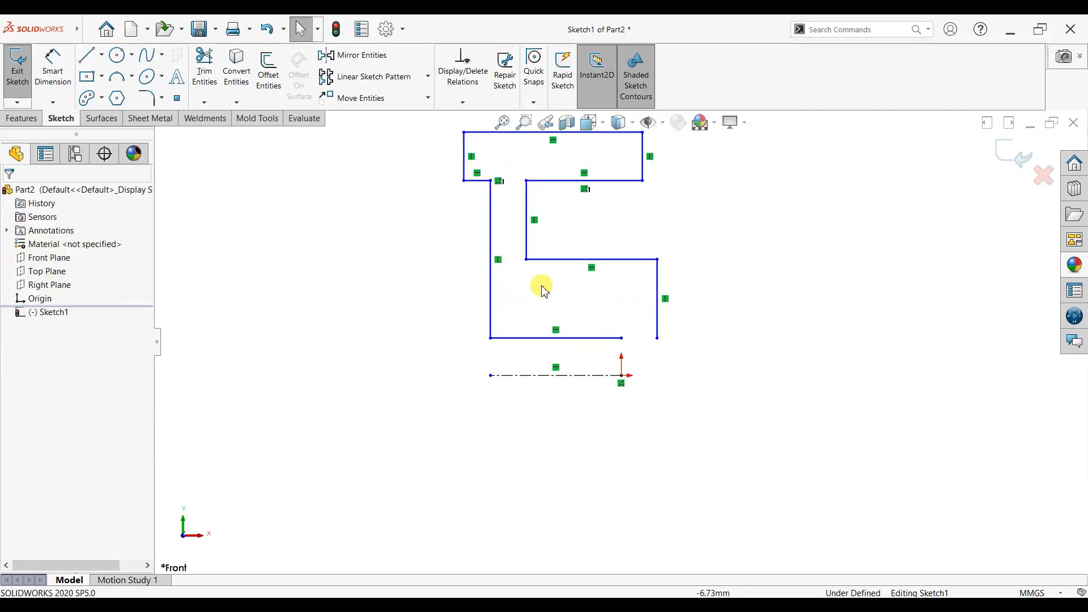
Trim the left web and bottom lines and redraw them with an inward step about 11 mm wide, closing the outline with a 63 mm bore edge
click(201, 84)
drag(447, 292, 524, 348)
click(87, 59)
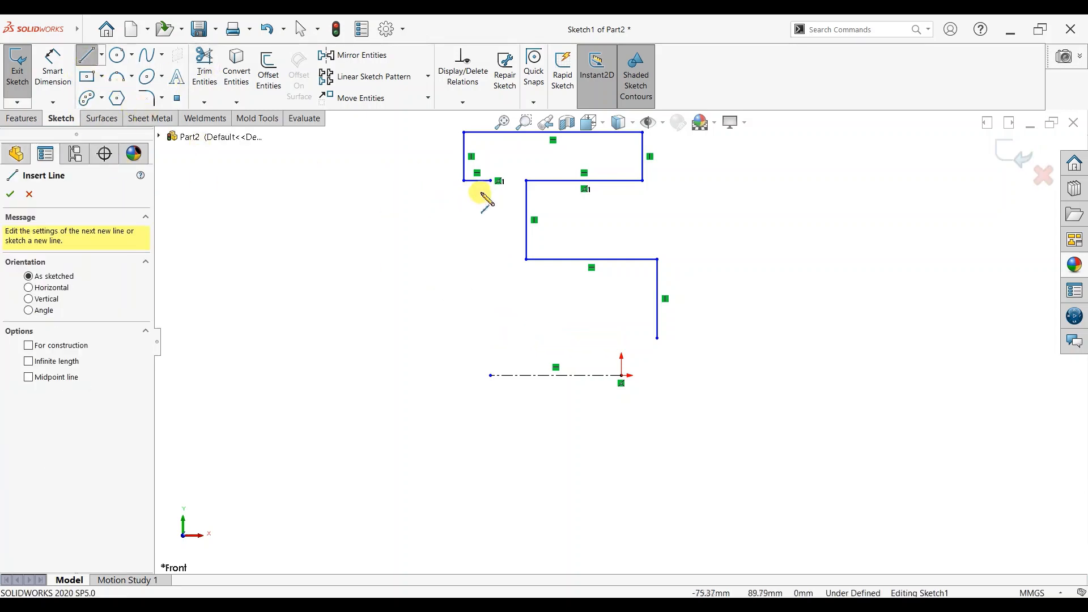
click(490, 181)
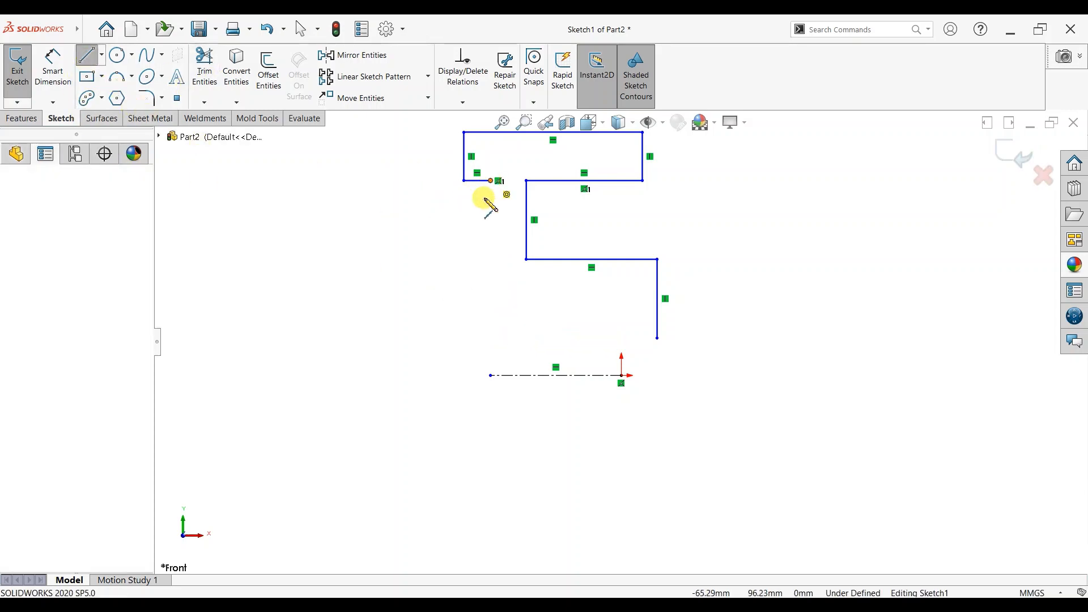
click(491, 306)
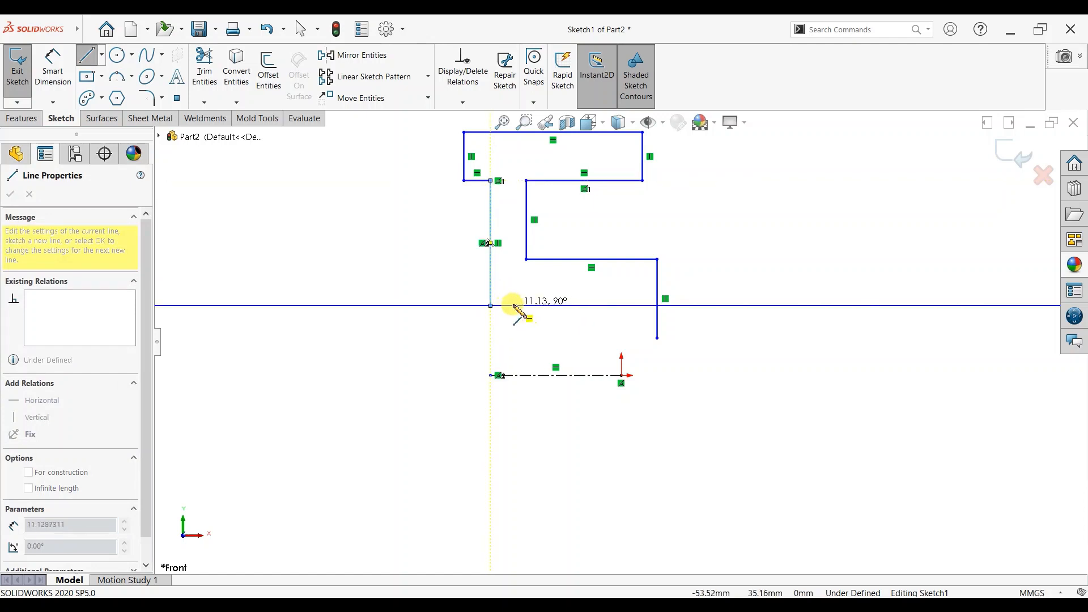
click(514, 305)
click(513, 338)
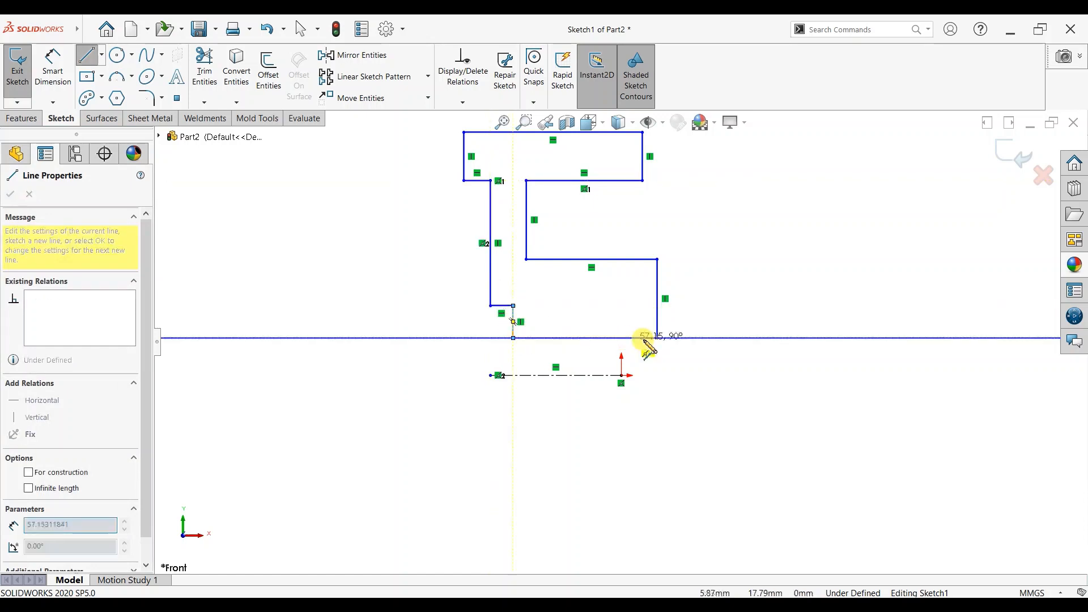
click(657, 339)
key(Escape)
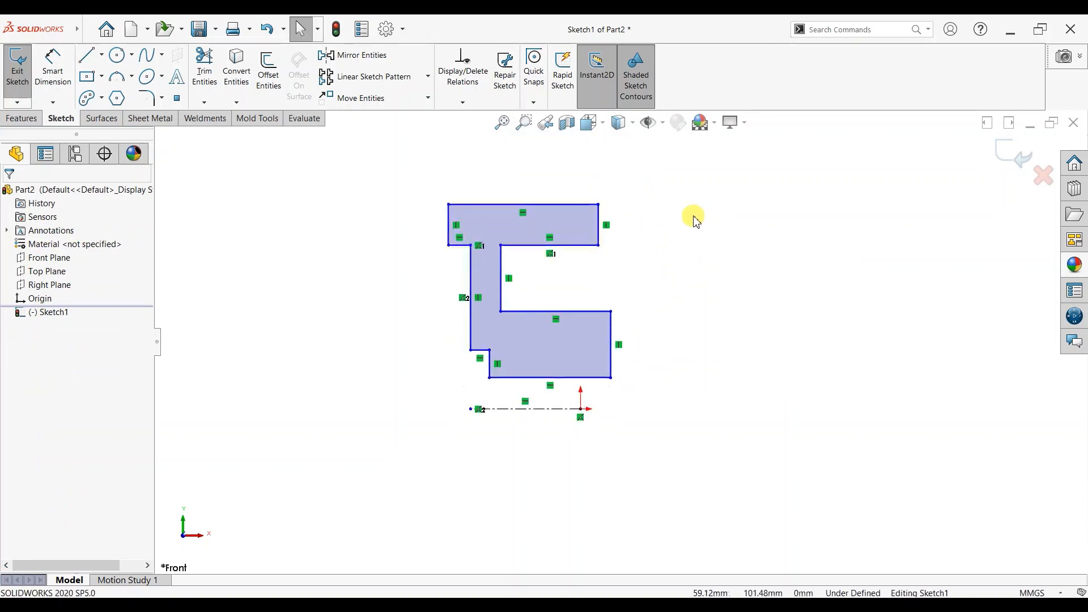
Dimension the rim's top edge and set its length to 78 mm
click(53, 67)
click(502, 209)
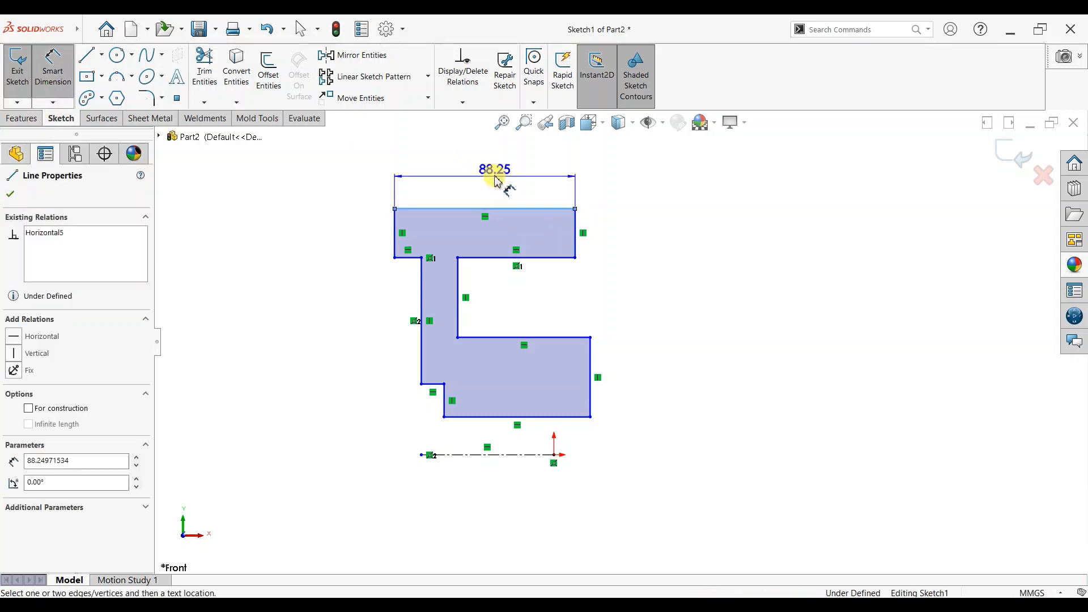
click(494, 180)
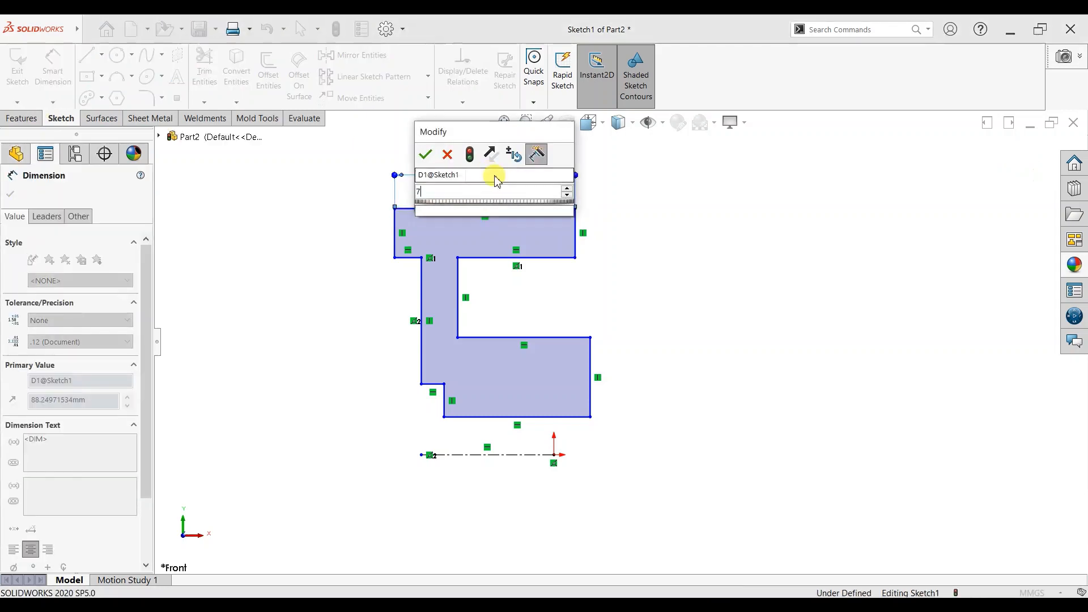
text(78)
key(Return)
click(575, 236)
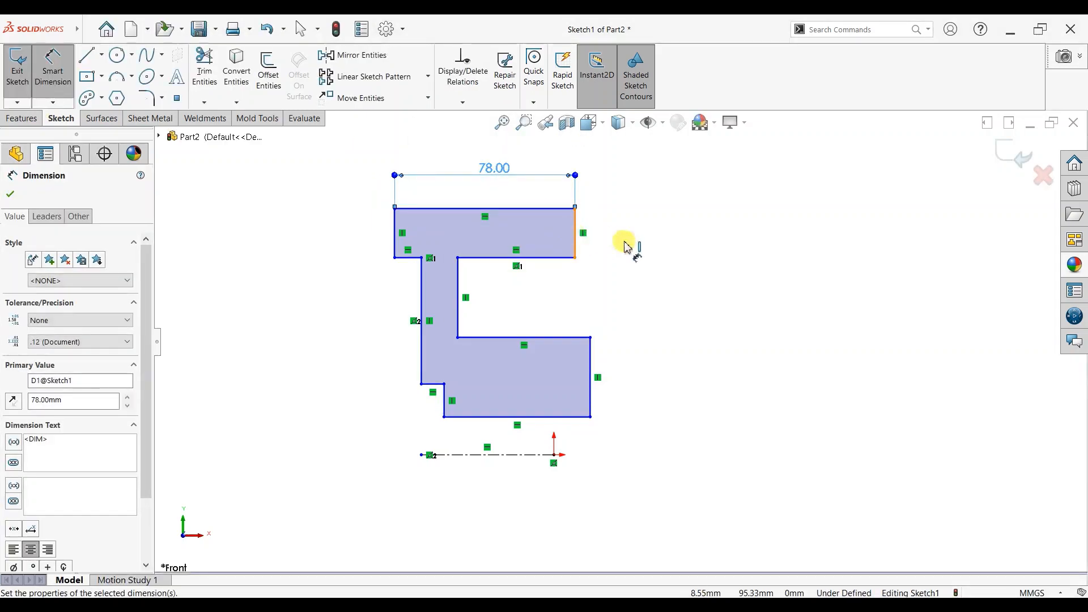
key(Escape)
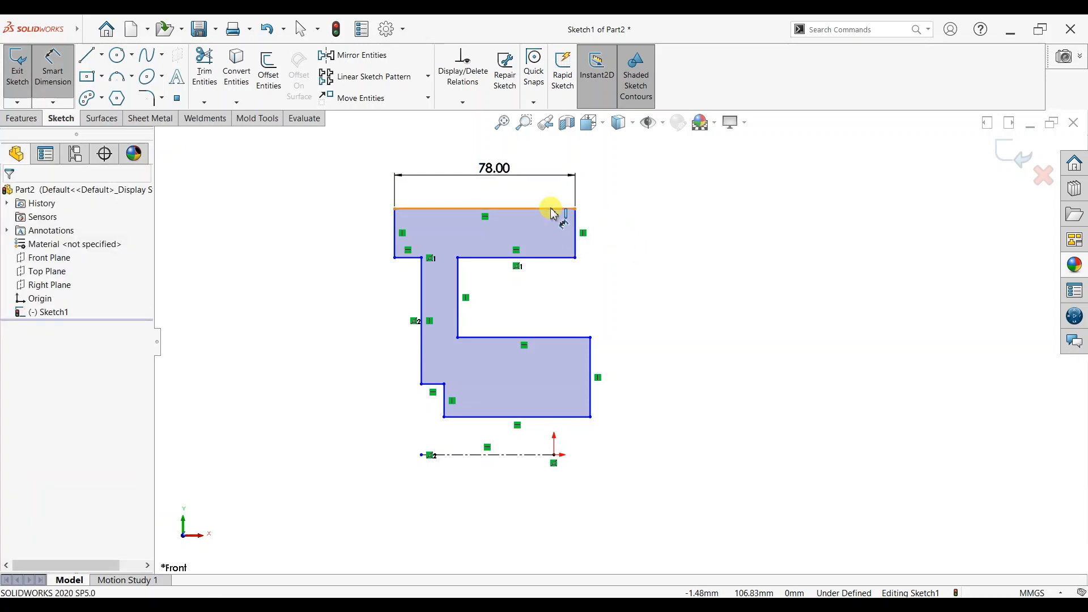
Dimension the profile's height between the rim's top edge and the bore edge and set it to 95 mm
click(554, 209)
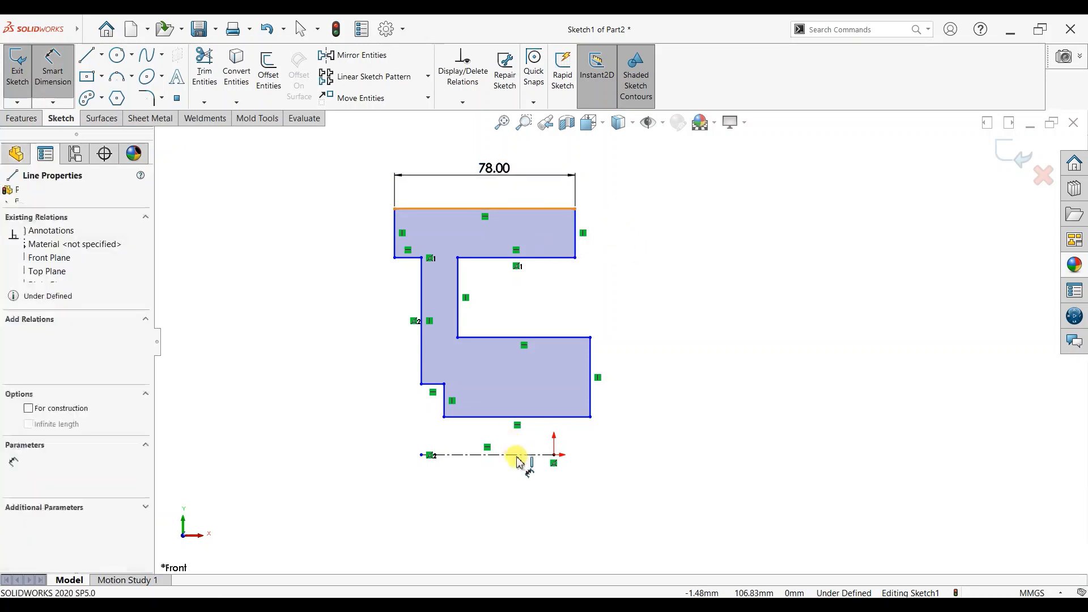
click(512, 417)
click(309, 328)
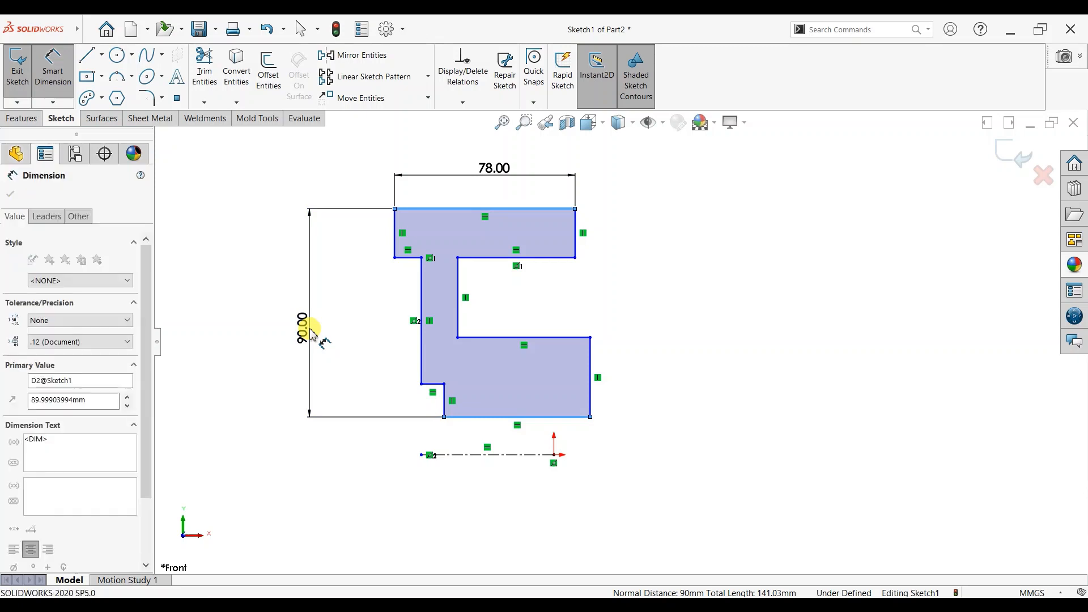
text(90)
key(Return)
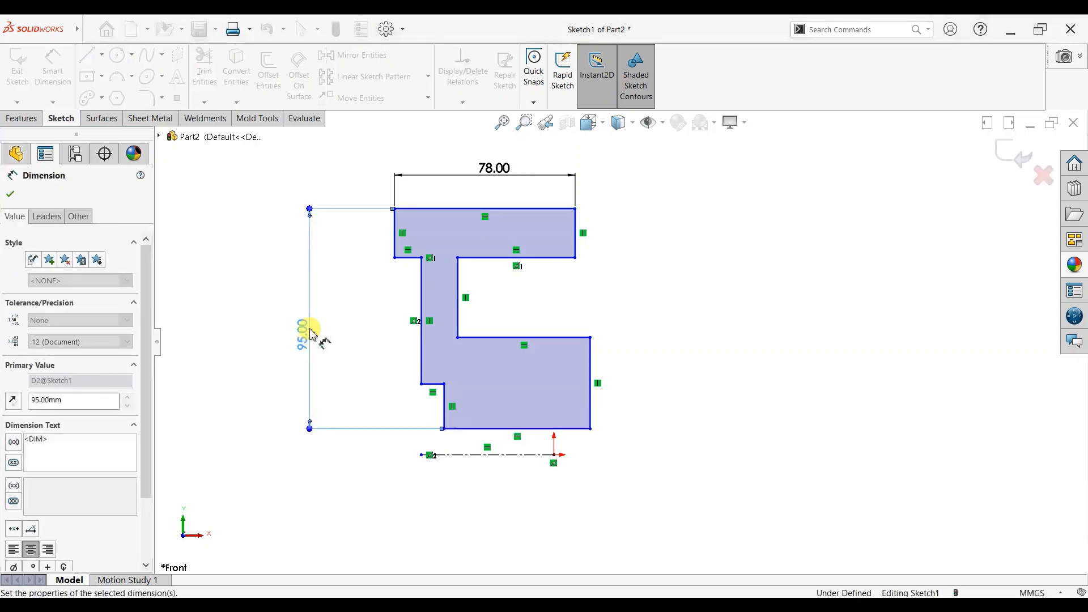
Set the distance between the bore edge and the centerline to 10 mm
click(514, 429)
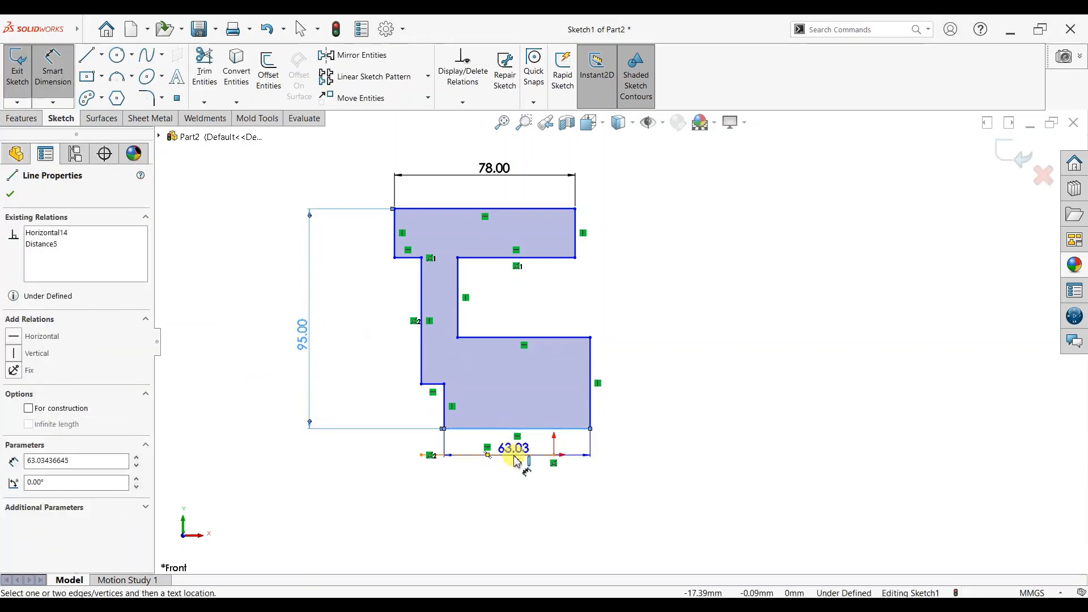
click(514, 454)
click(398, 450)
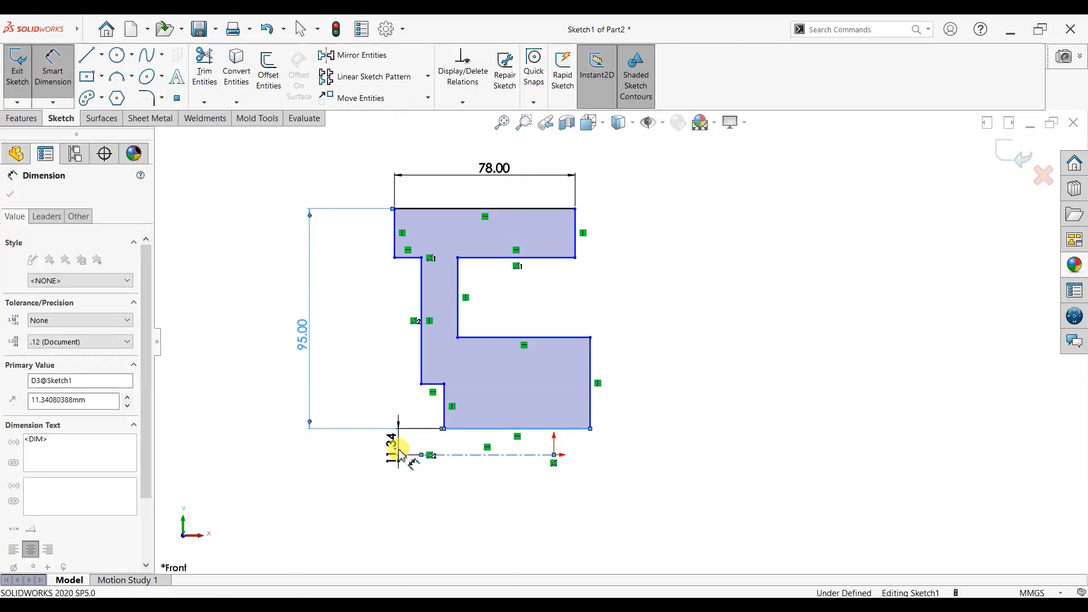
text(10)
key(Return)
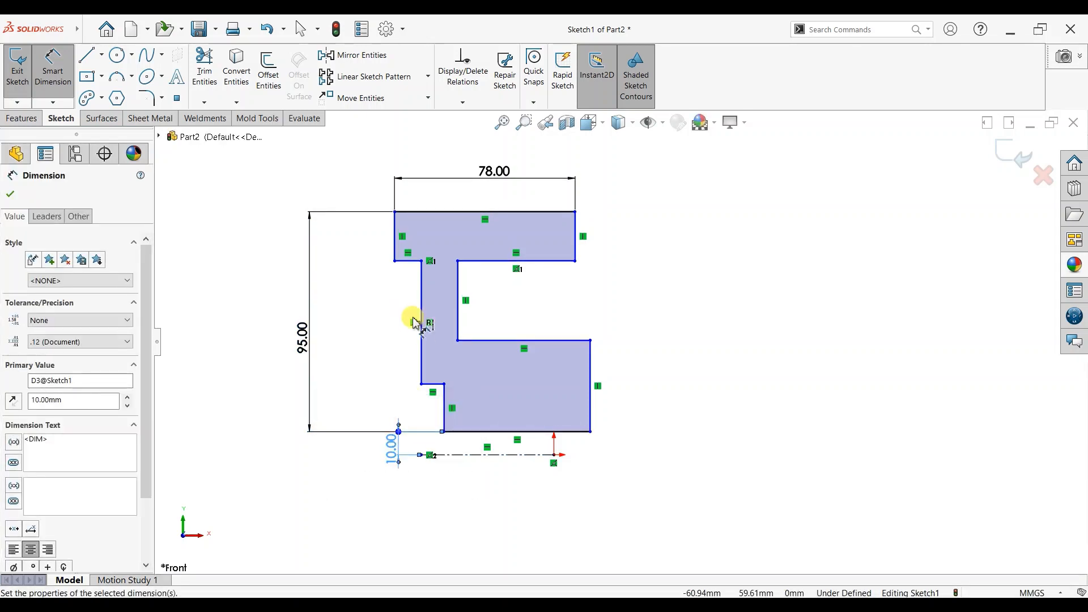
Dimension the height from the rim's left underside edge to the centerline and set it to 75 mm
click(409, 261)
click(438, 454)
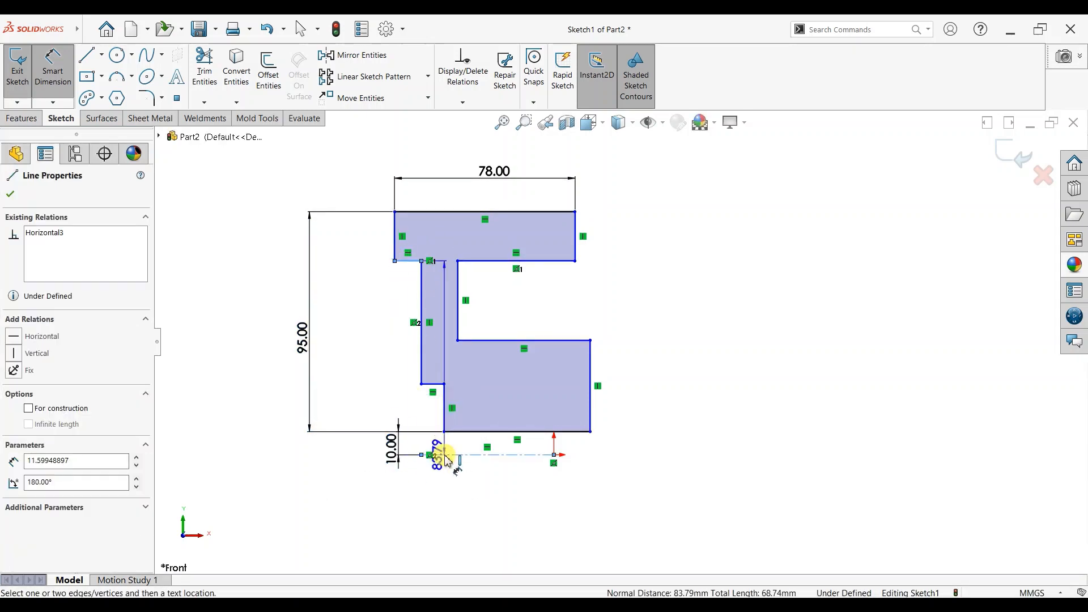
click(248, 394)
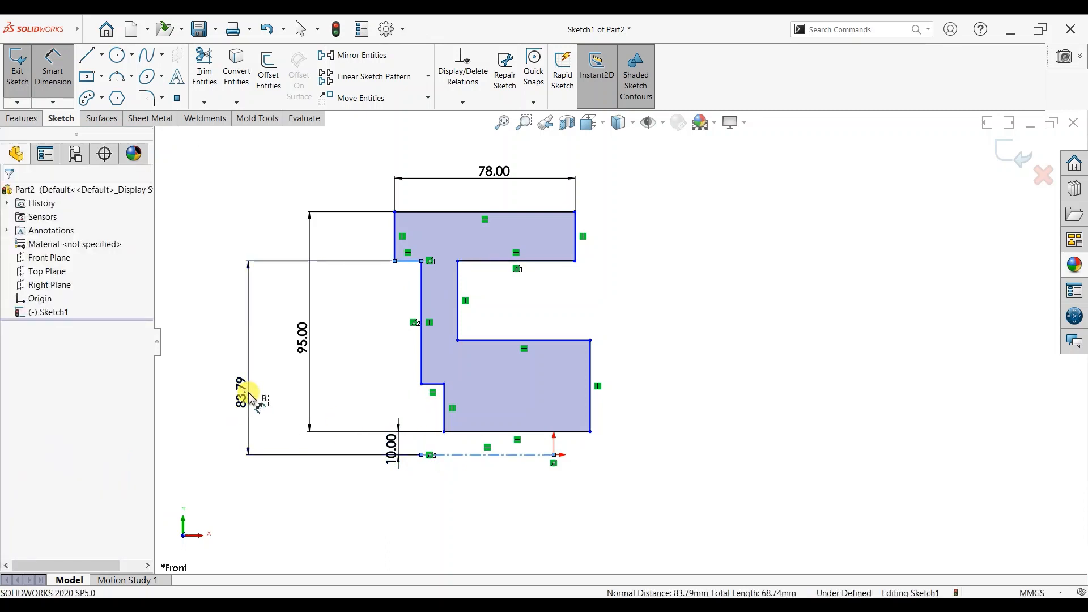
text(75)
key(Return)
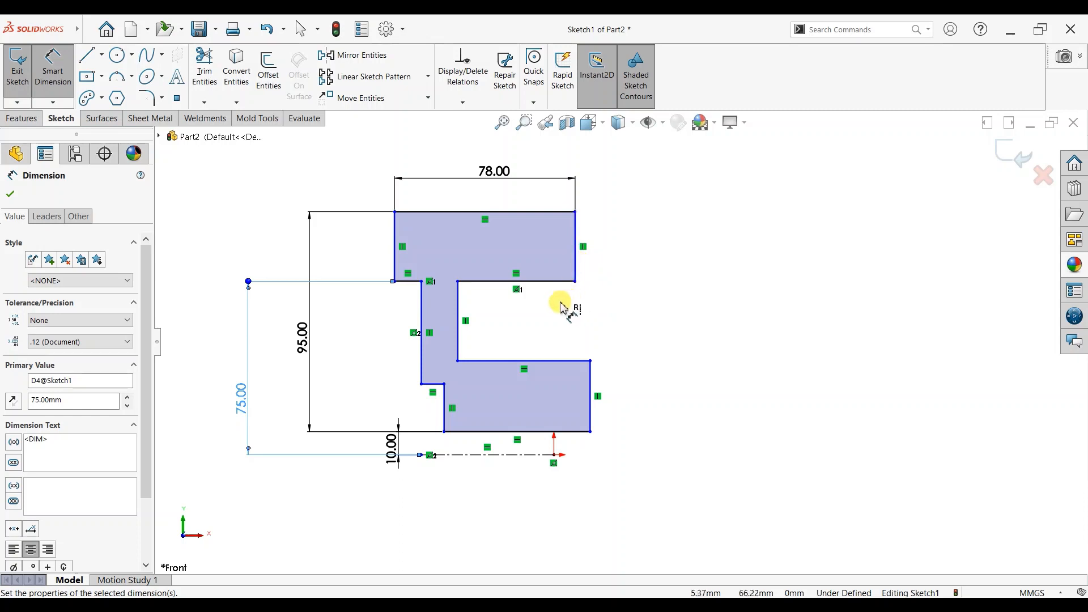
click(499, 281)
click(501, 266)
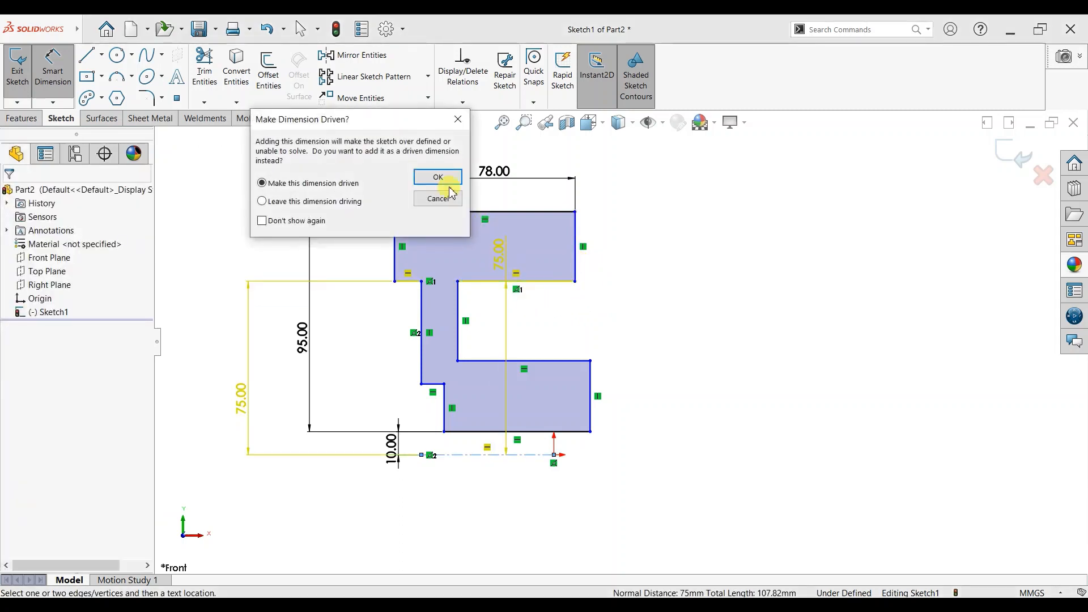
click(447, 208)
click(500, 295)
double_click(498, 254)
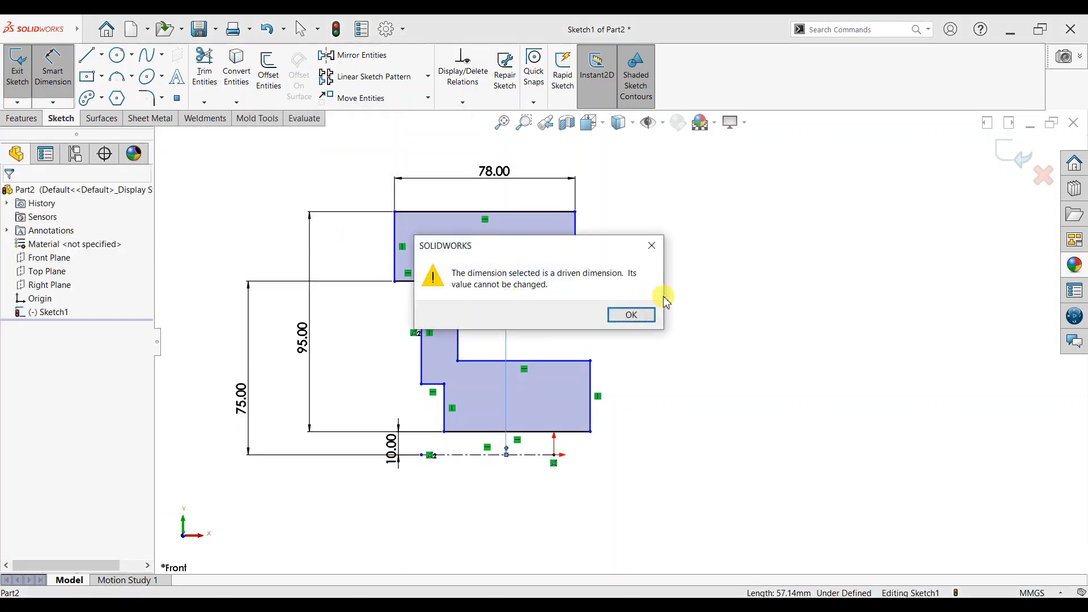
click(626, 311)
drag(499, 255, 609, 338)
key(Escape)
key(Delete)
Dimension the rim's right underside edge and set its length to 47 mm
click(53, 67)
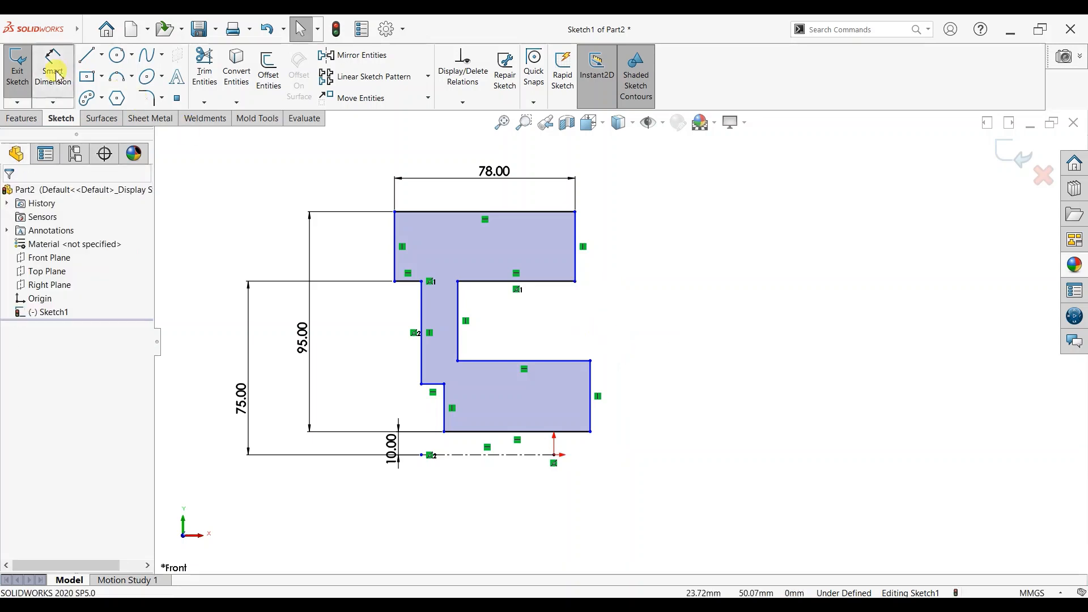
click(506, 256)
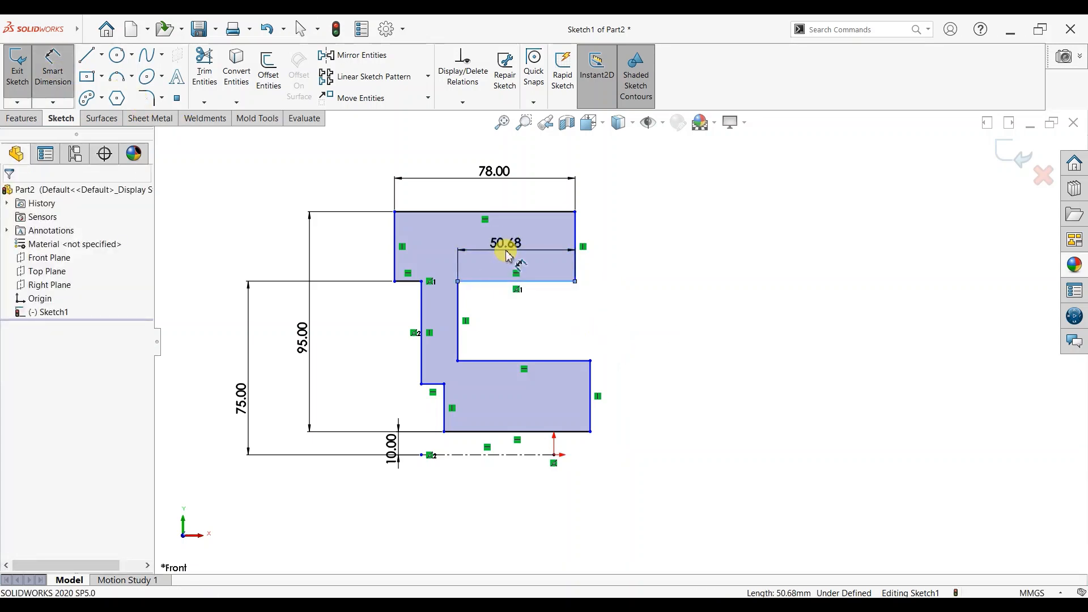
click(506, 257)
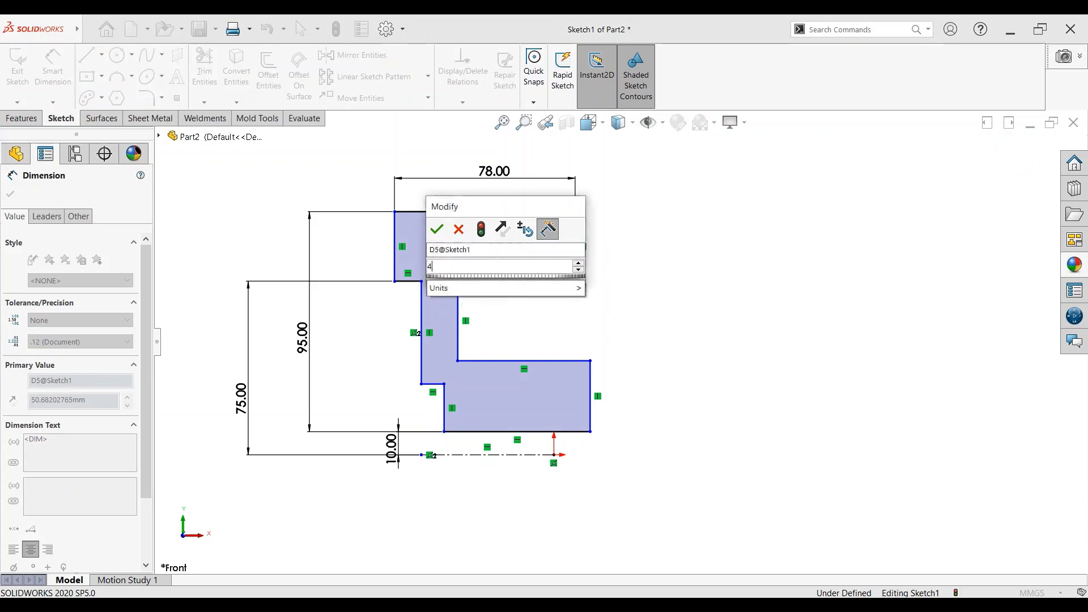
key(Return)
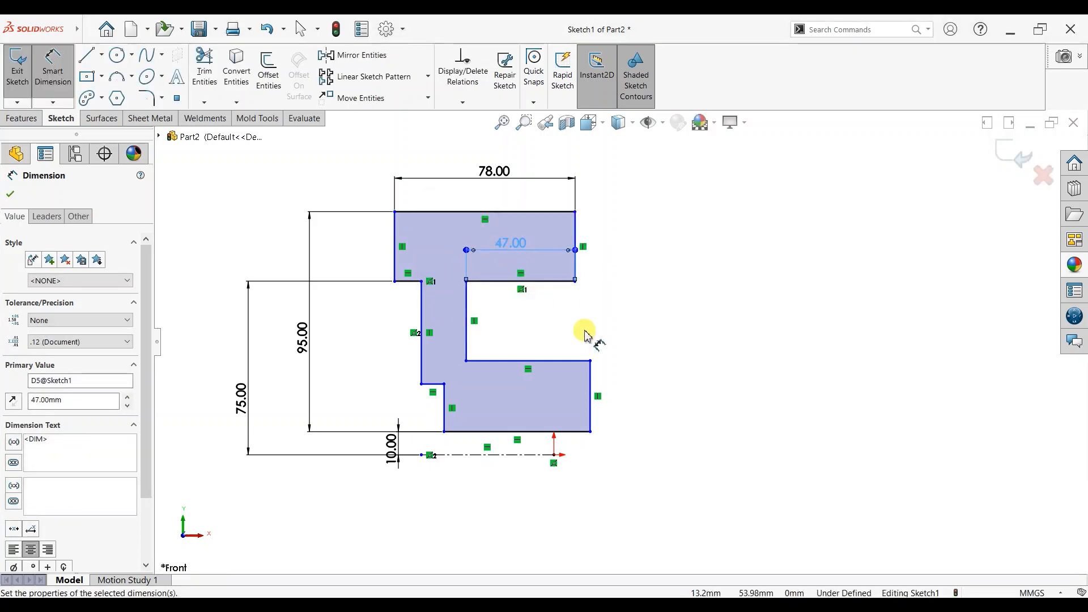
Sketch a step about 32 mm wide and 8 mm deep at the hub's upper right corner and trim away the old corner lines
scroll(589, 418, down, 2)
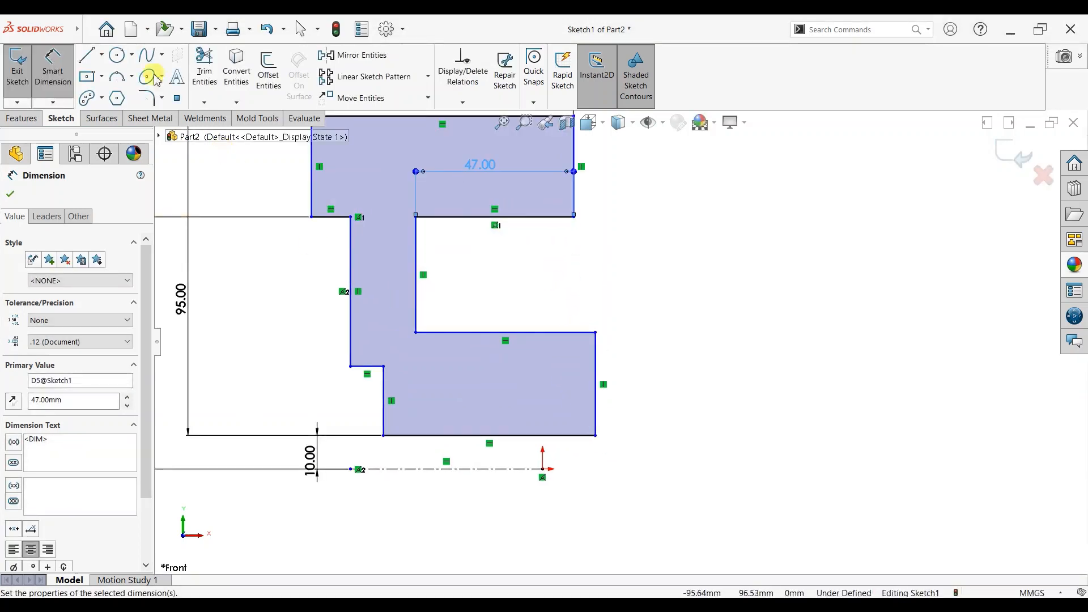
key(l)
click(488, 332)
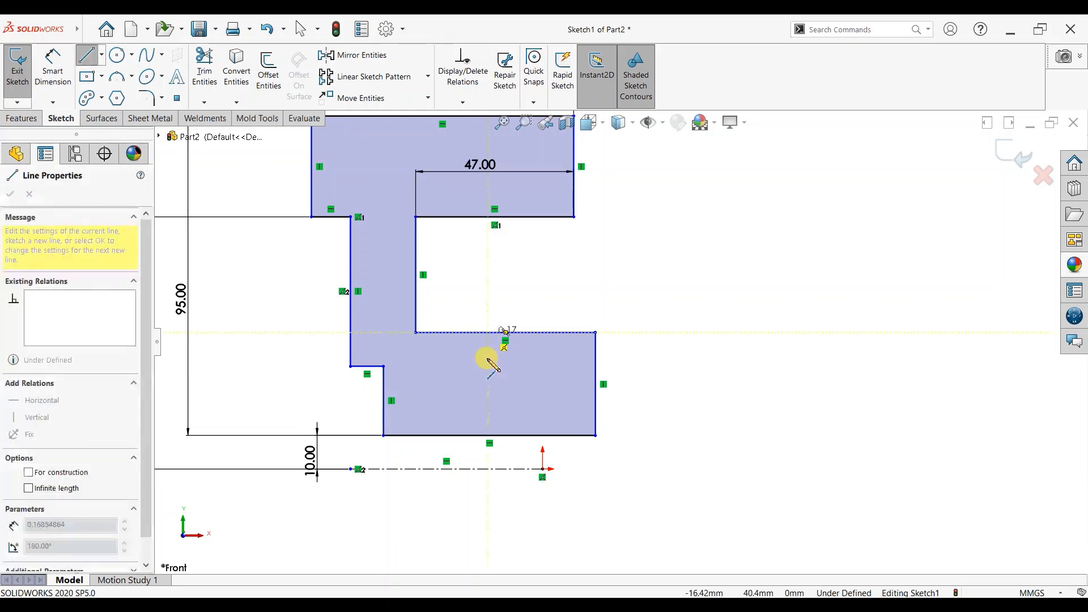
click(530, 363)
click(595, 358)
right_click(616, 311)
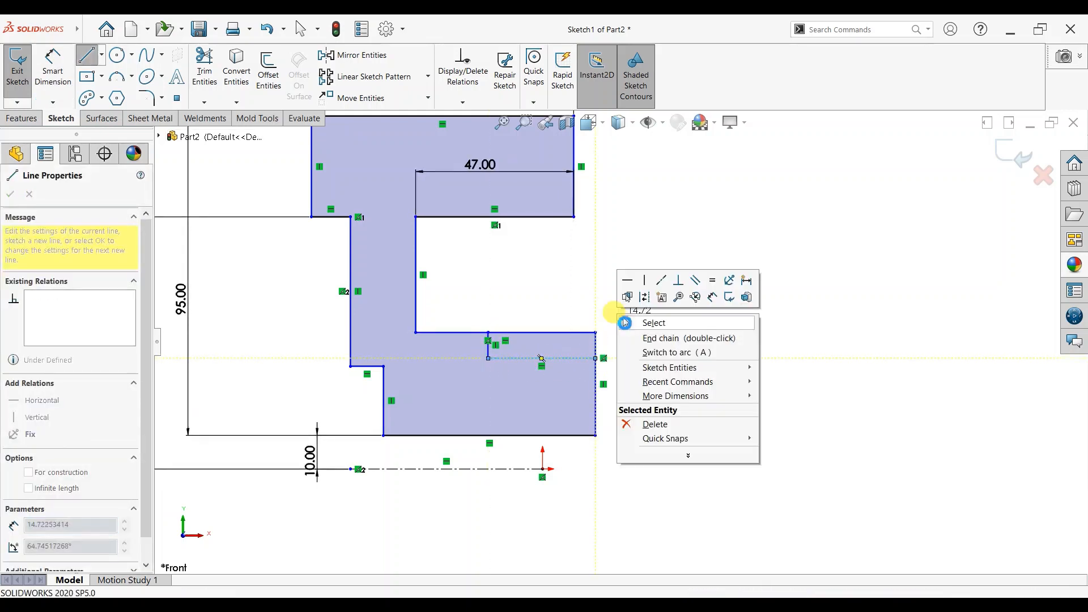
click(630, 322)
click(208, 70)
drag(548, 281, 626, 352)
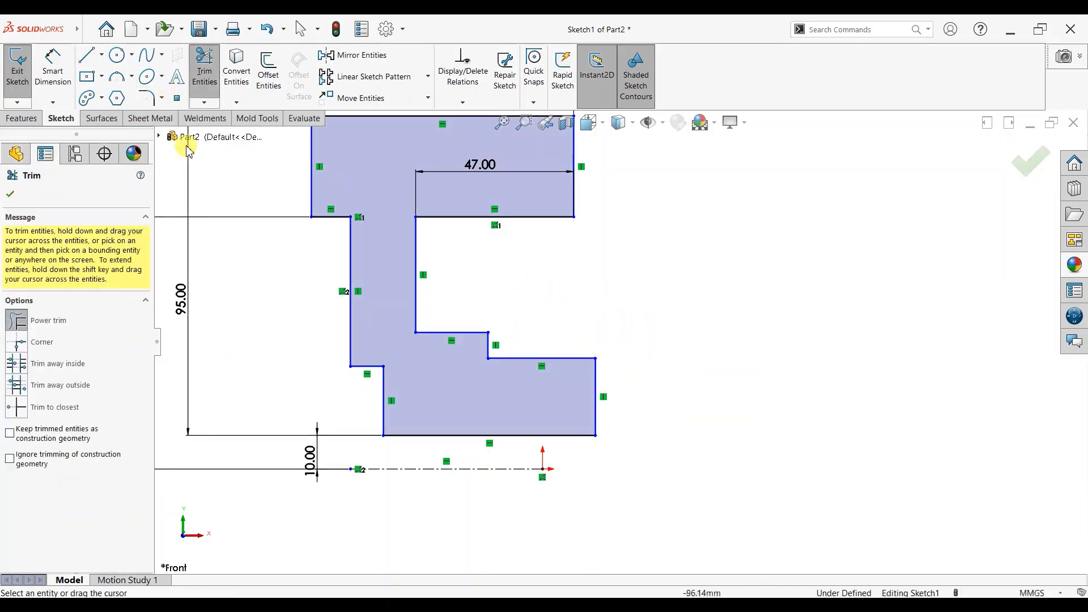
Dimension the hub's right end edge and set its height to 21 mm
click(55, 72)
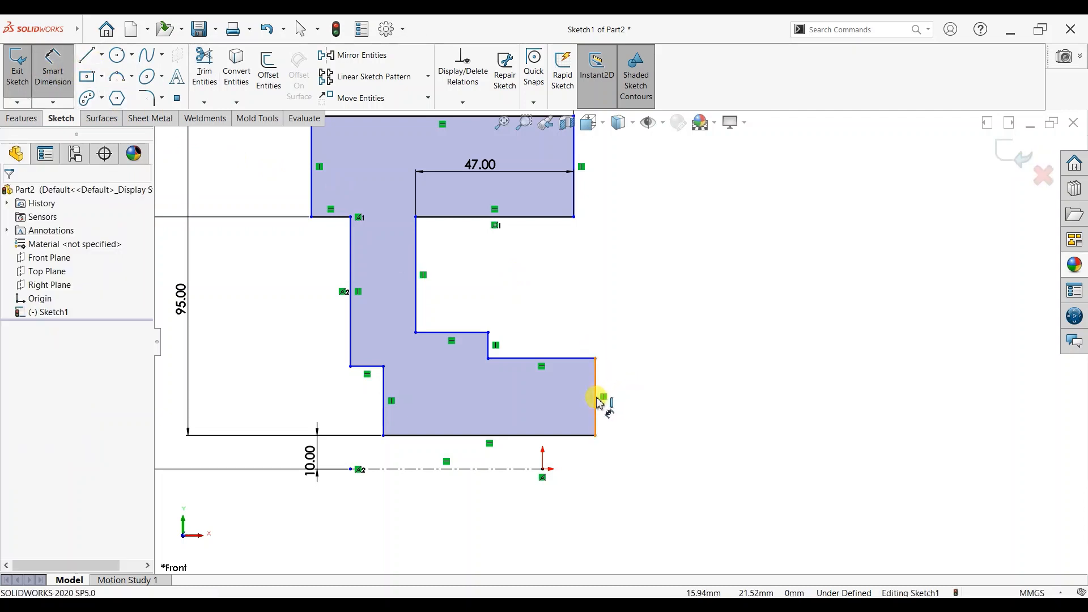
click(666, 402)
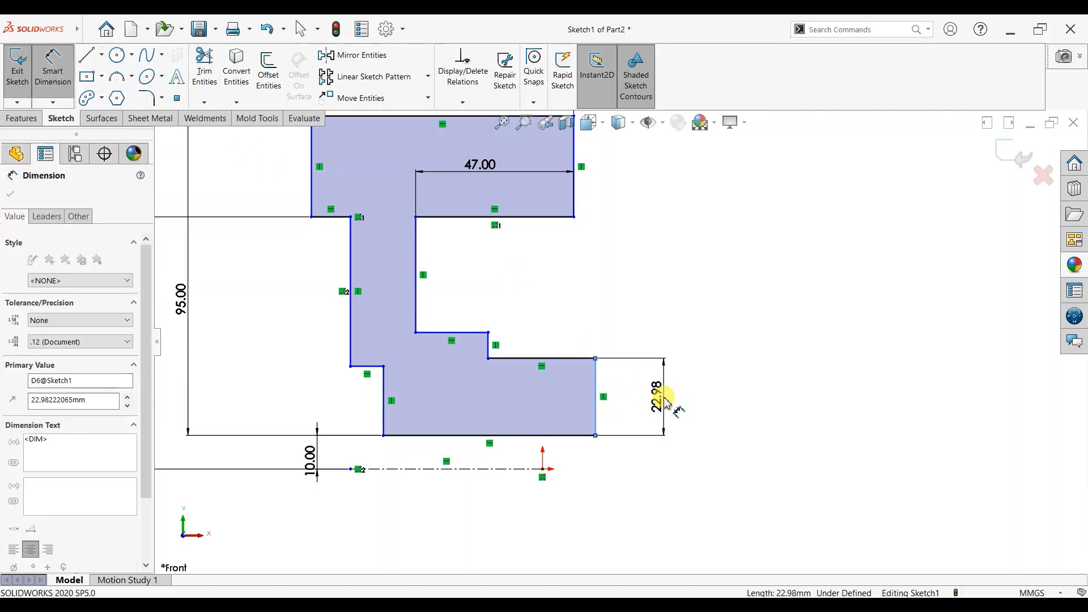
text(21)
key(Return)
Dimension the height between the hub's upper edge beside the web and the bore edge, and set it to 25 mm
click(470, 333)
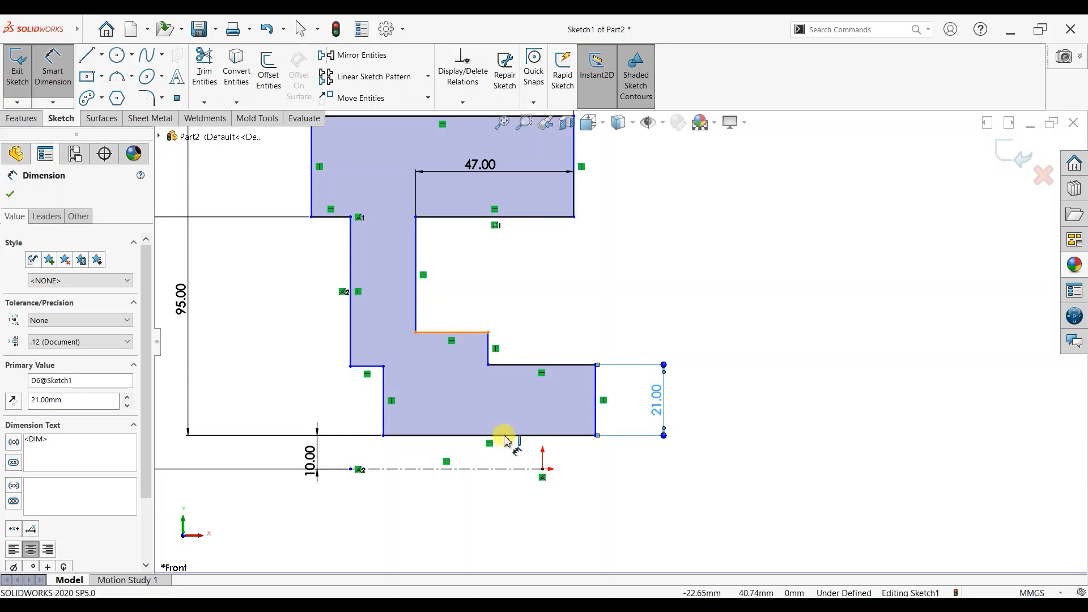
click(510, 435)
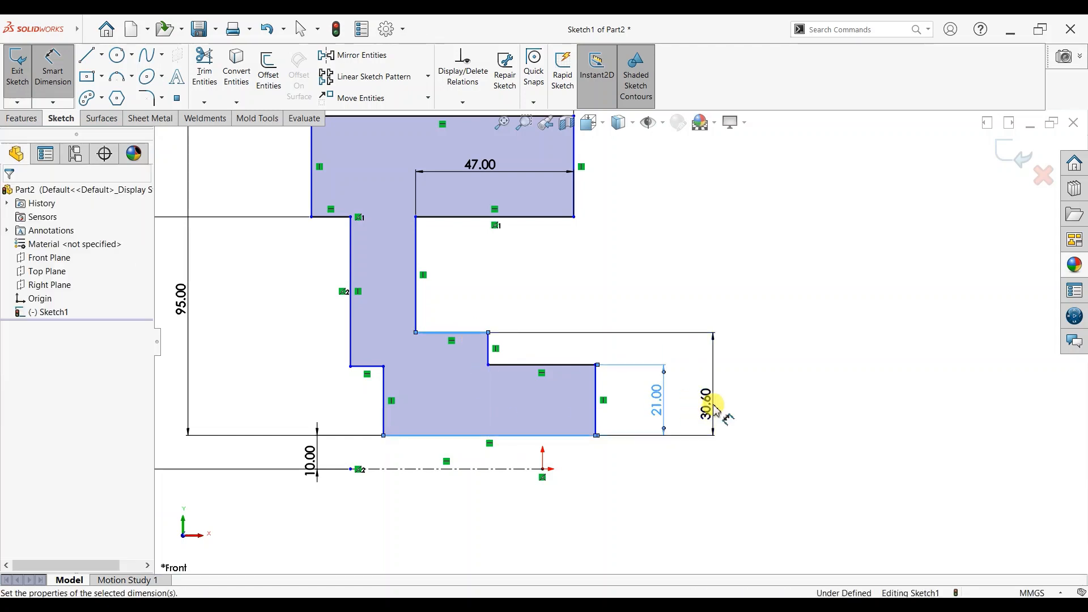
click(715, 407)
text(25)
key(Return)
Dimension the height between the lower left step's horizontal edge and the bore edge, and set it to 13 mm
scroll(564, 349, up, 2)
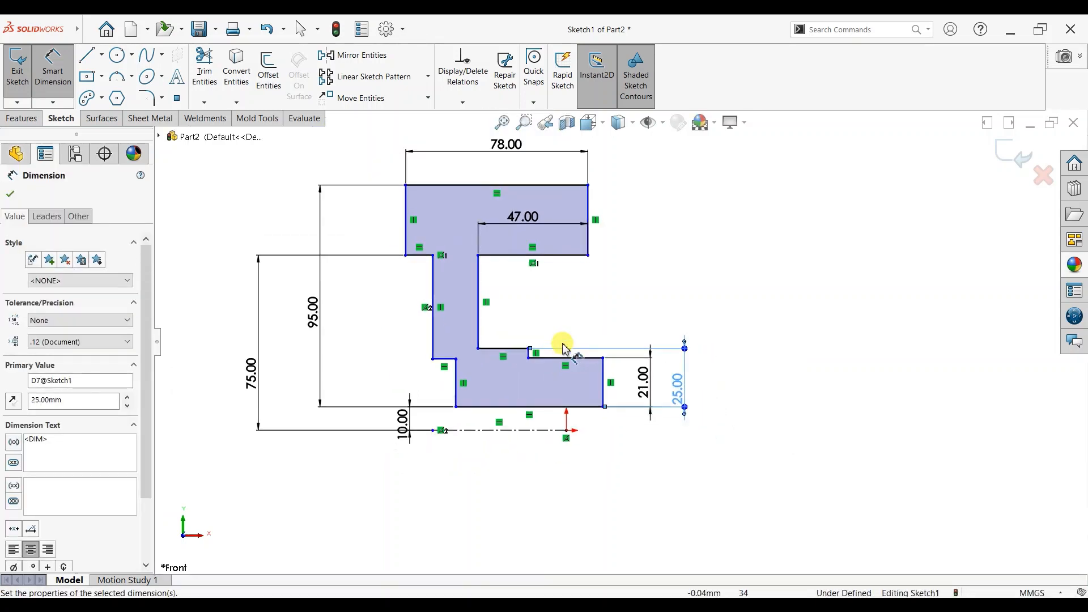
scroll(448, 213, down, 1)
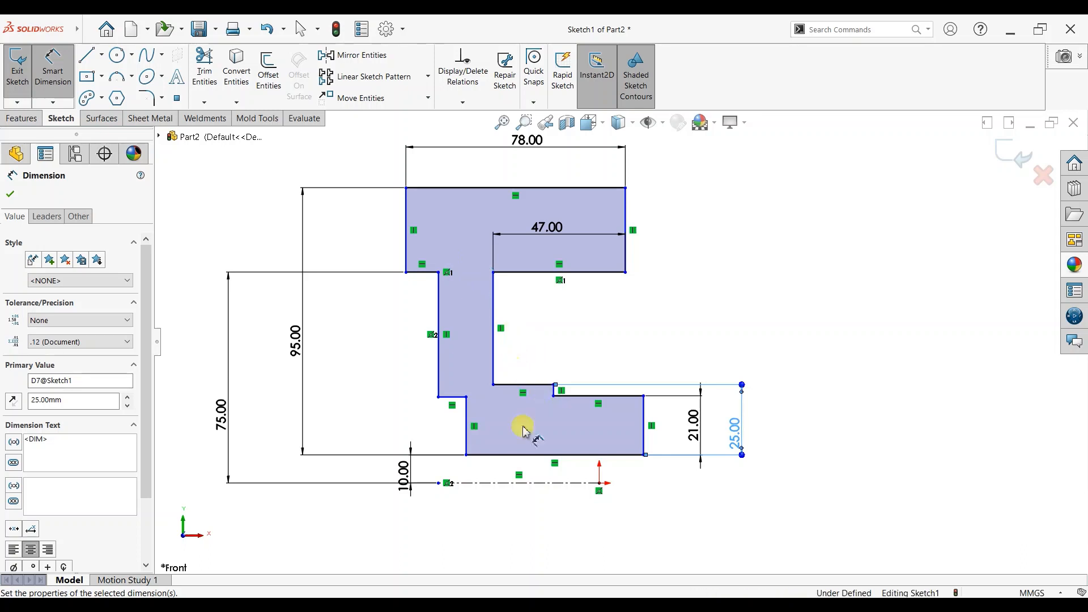
click(458, 400)
click(476, 454)
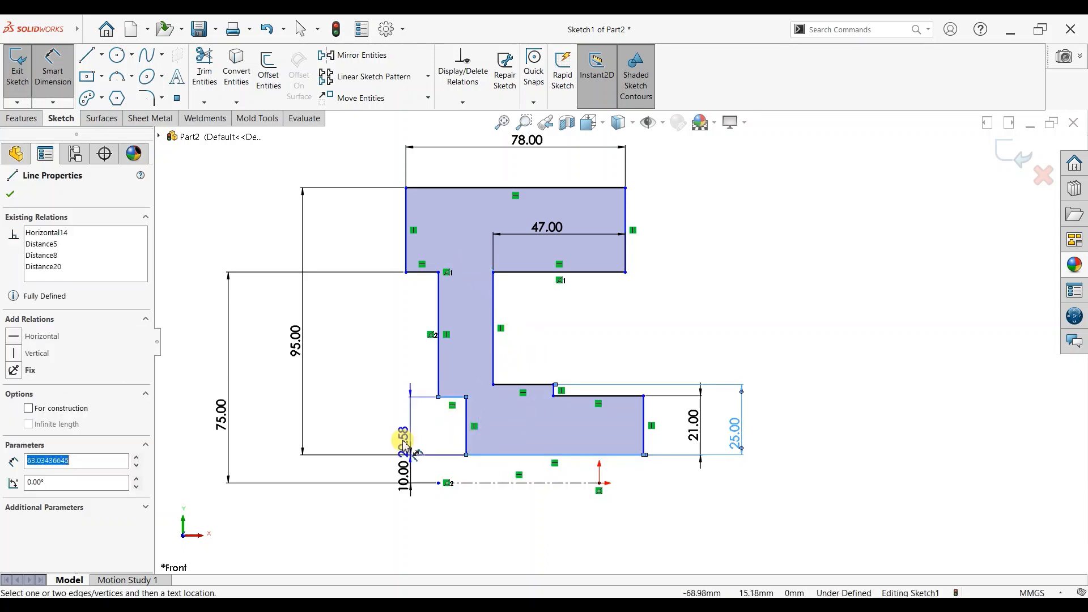
click(403, 444)
text(13)
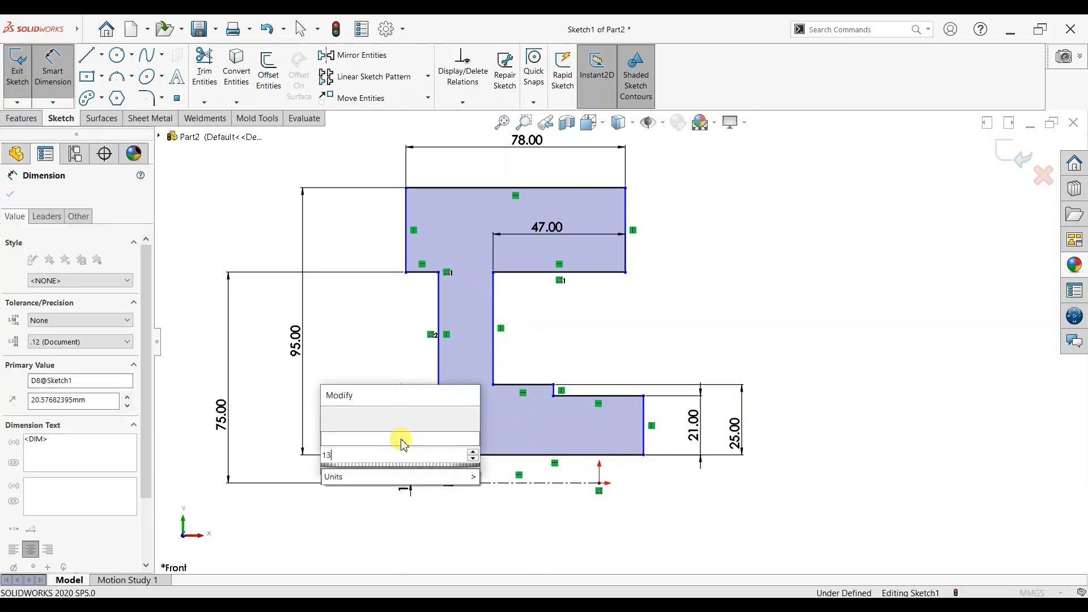
key(Return)
Dimension the lower left step's width between the web's left edge and the hub's left edge, and set it to 10 mm
click(438, 409)
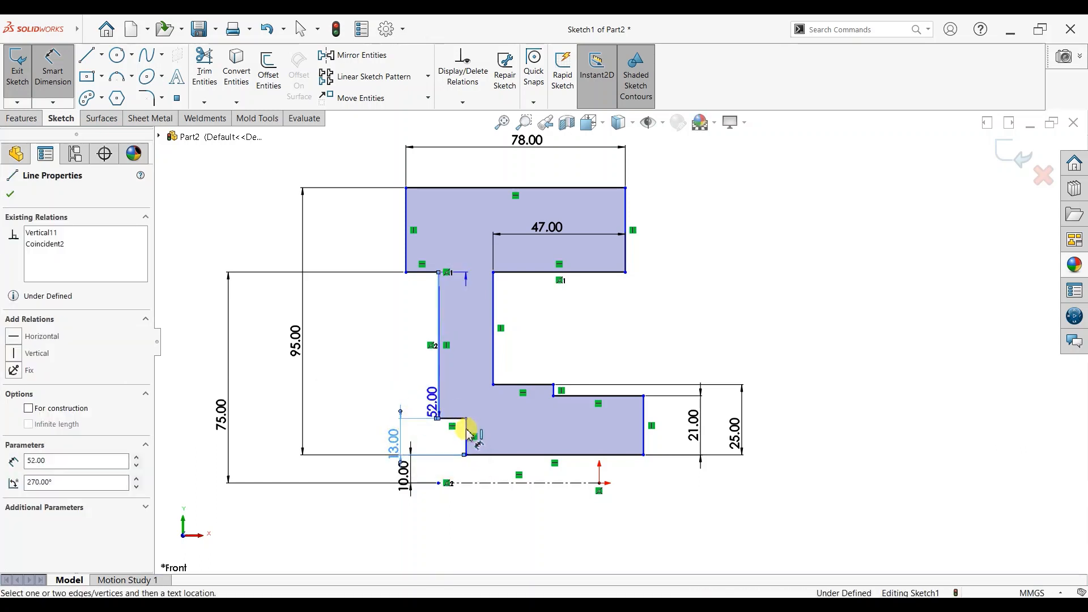
click(465, 417)
click(453, 406)
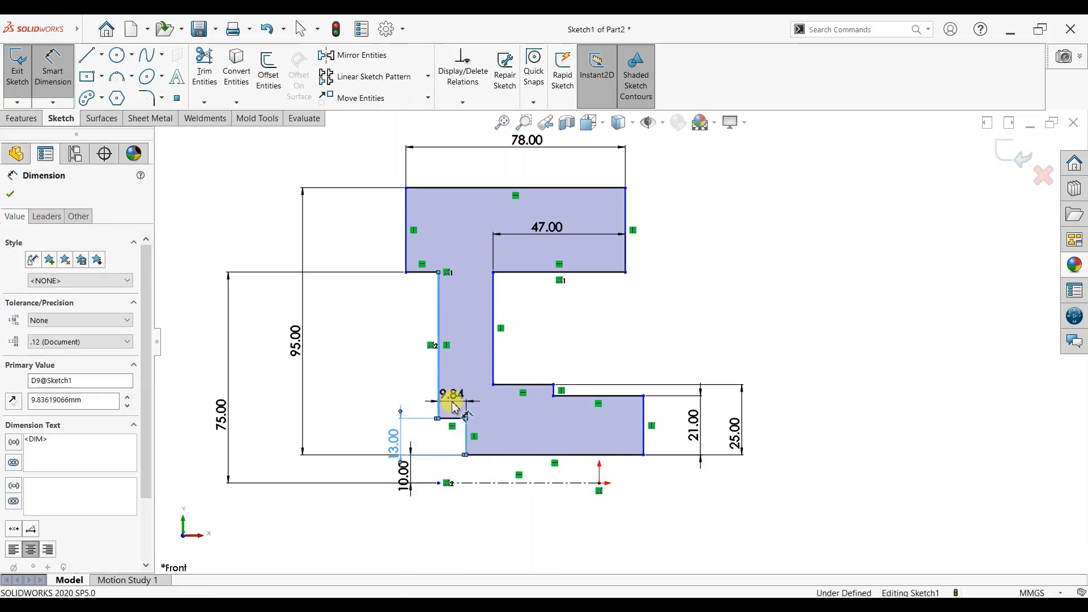
text(10)
key(Return)
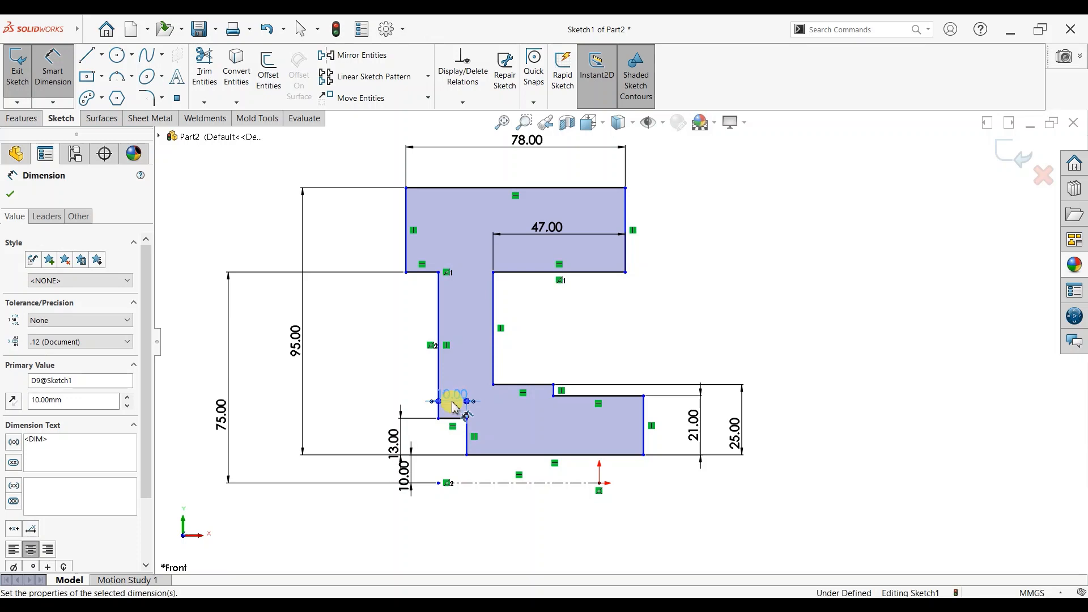
Dimension the lowered top edge at the hub's right end and set its length to 15 mm
click(601, 394)
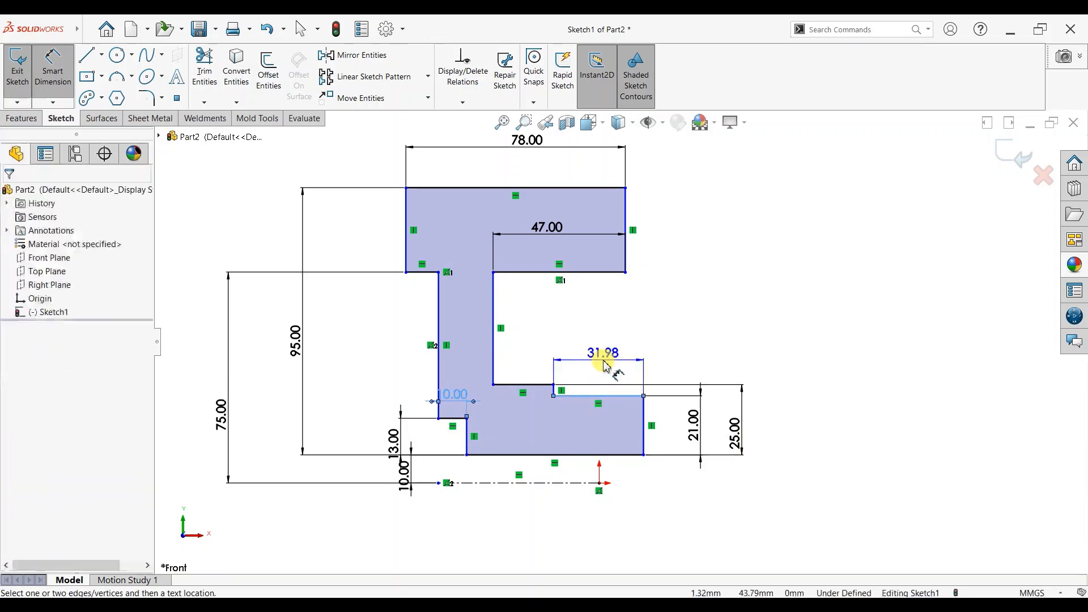
click(604, 364)
text(15)
key(Return)
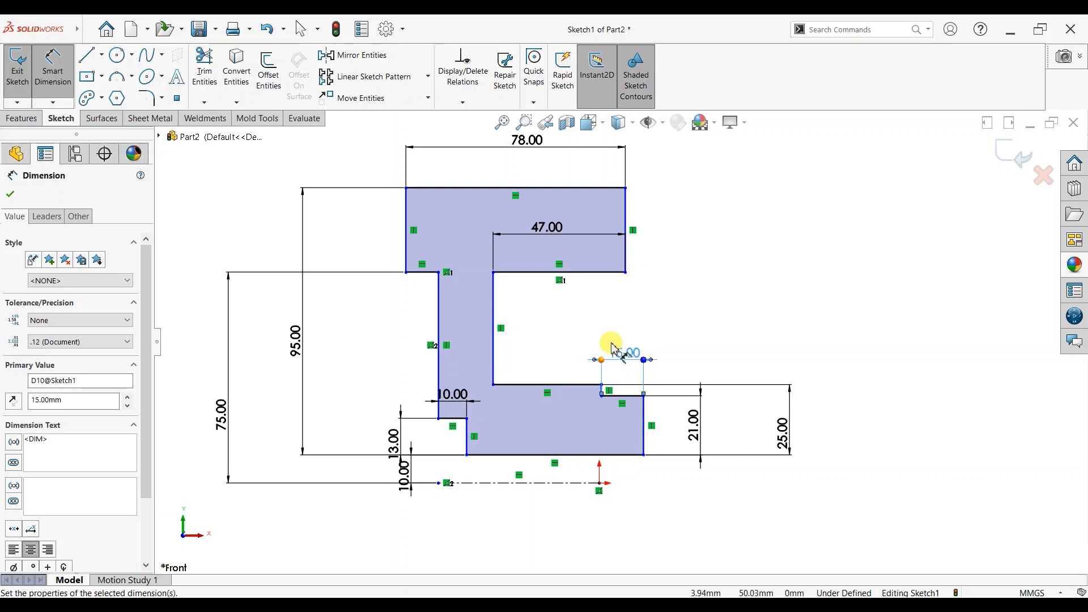
key(Escape)
key(Escape)
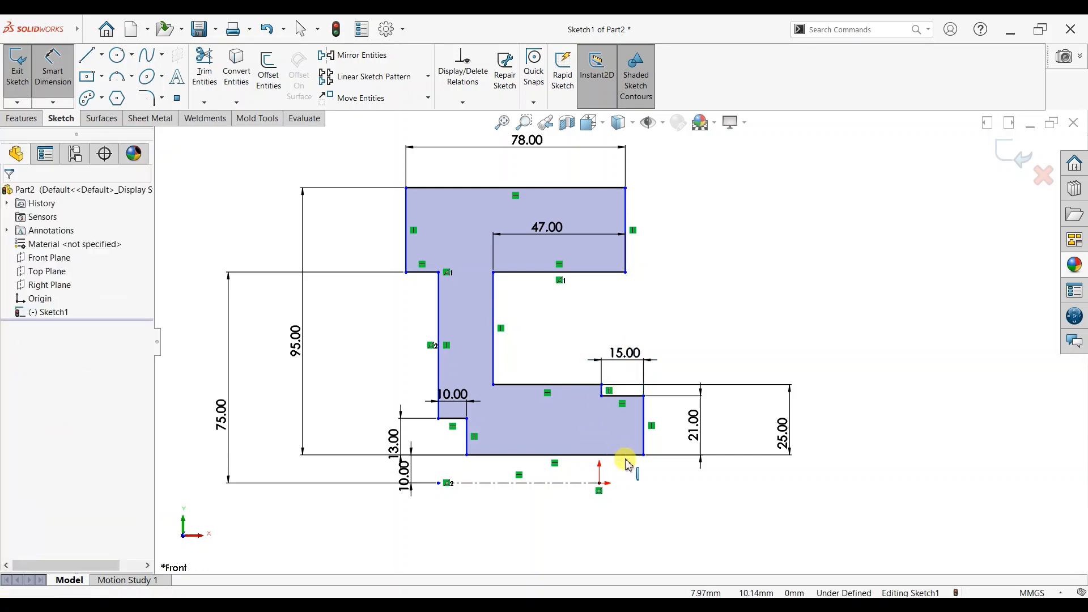
Pull the hub's right end edge inward past the rim's right edge and set the horizontal offset between the two edges to 2 mm
drag(643, 436, 603, 443)
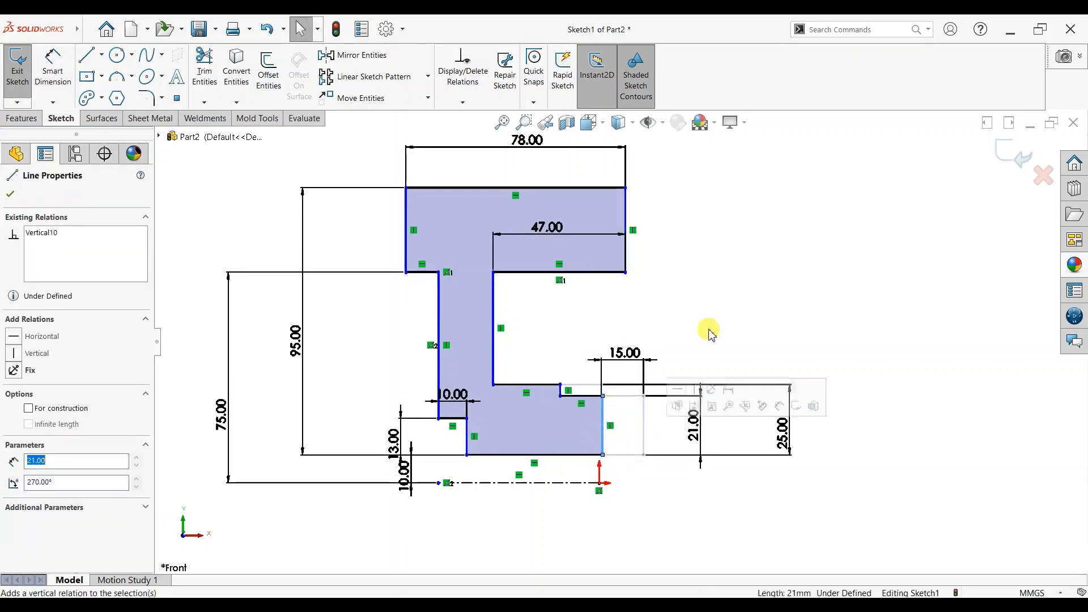
click(53, 67)
click(625, 273)
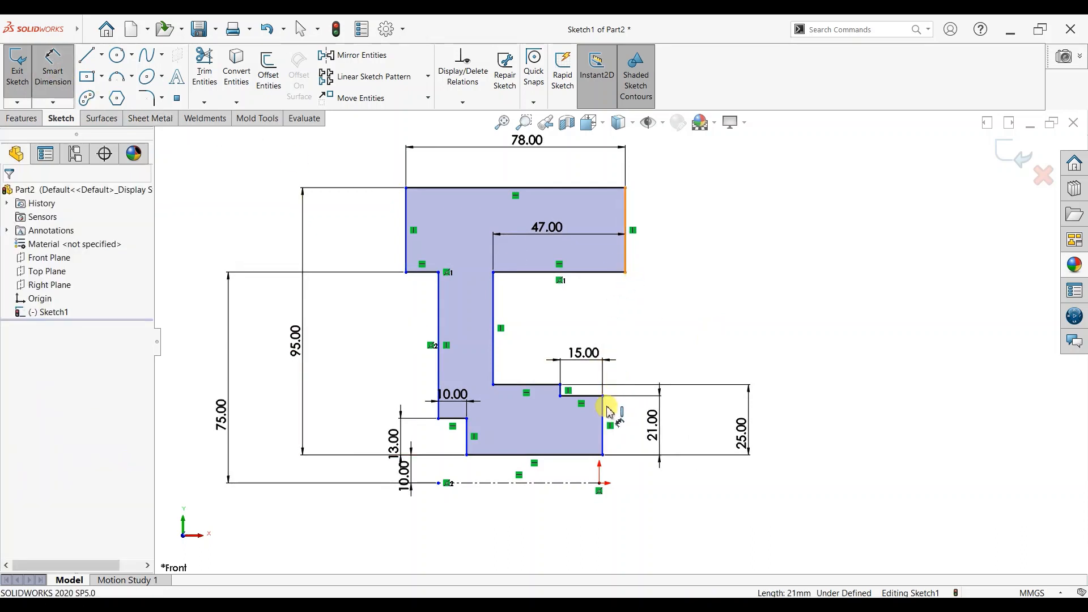
click(602, 409)
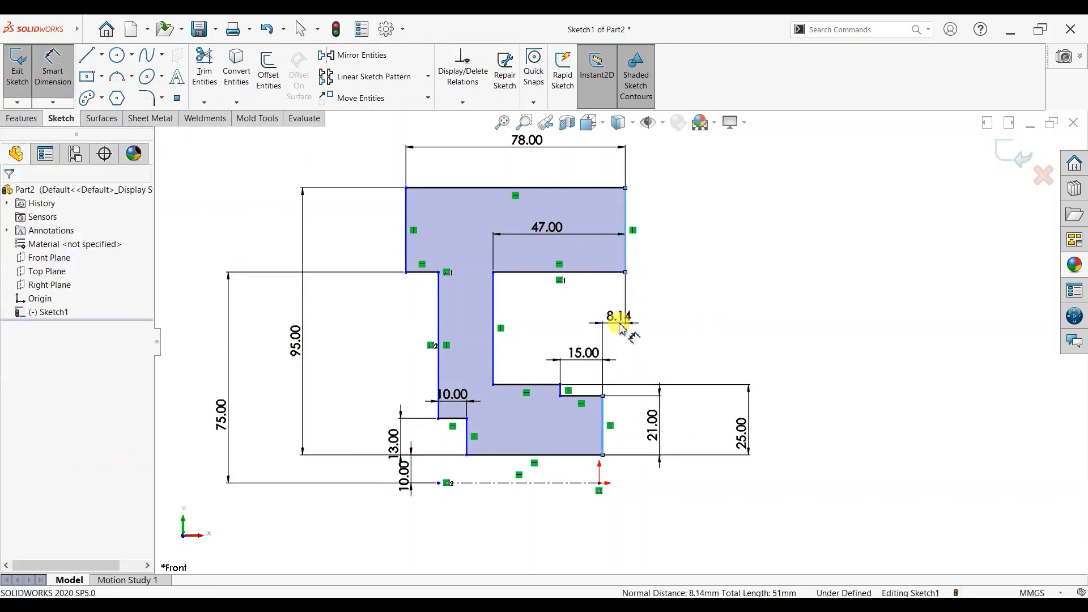
click(621, 325)
text(2)
key(Return)
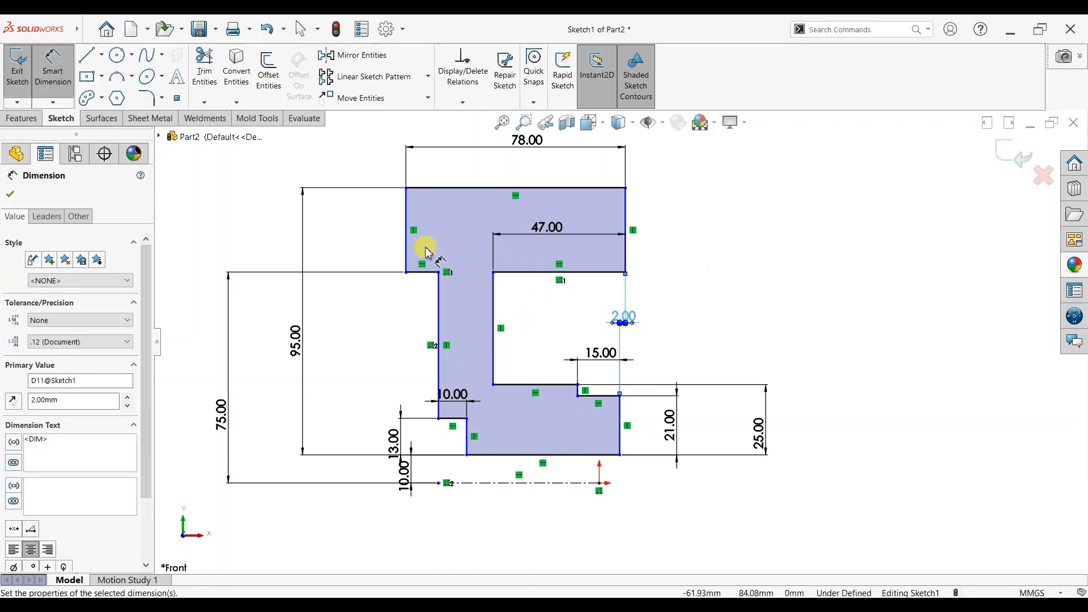
Dimension the horizontal distance between the rim's left edge and the web's left edge, set it to 15 mm, and finish dimensioning
click(409, 238)
click(438, 280)
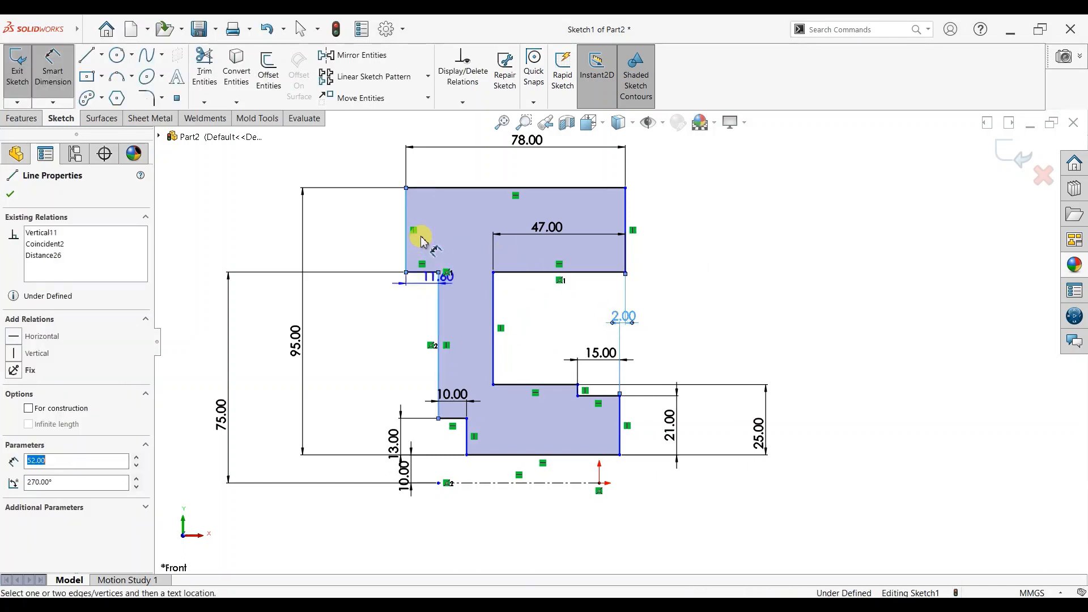
click(420, 238)
text(15)
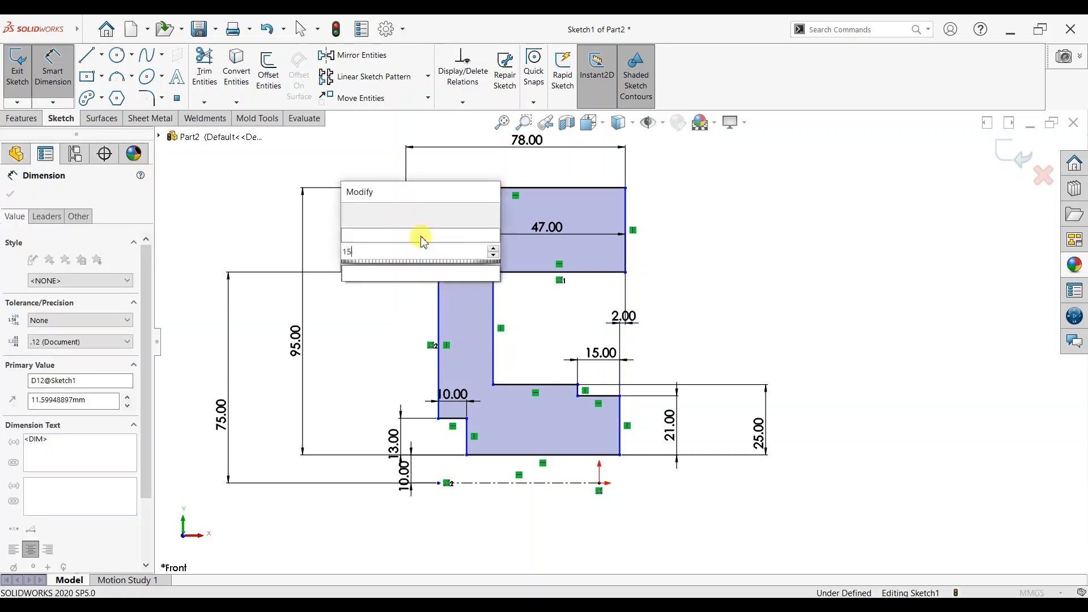
key(Return)
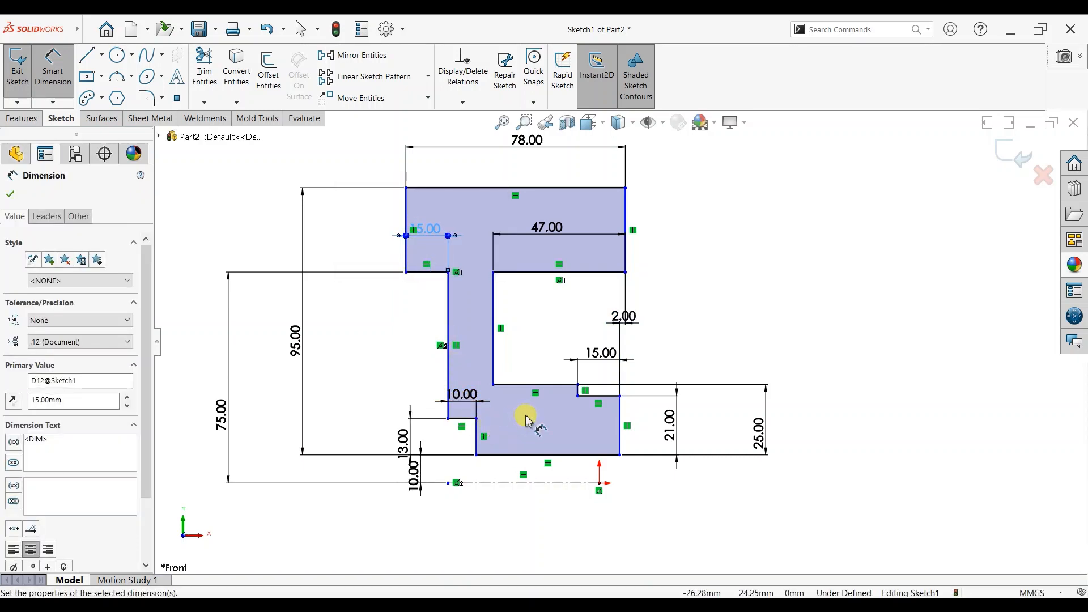
click(10, 194)
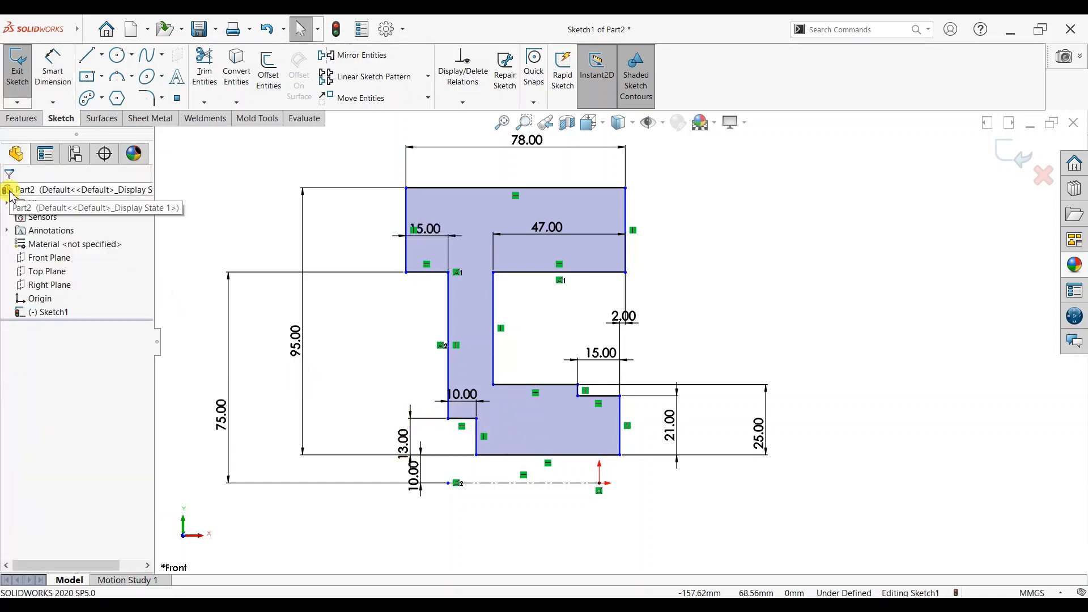
Apply 3 mm sketch fillets to the rim's lower outer corners, the rim-web and web-hub corners, the left hub step and the hub's upper right corner
click(148, 99)
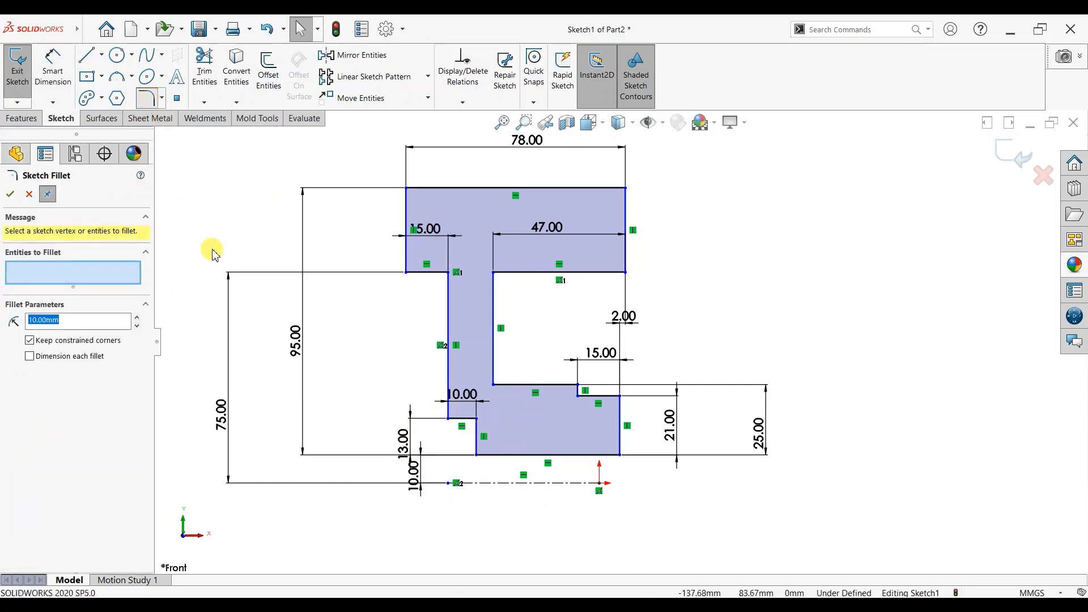
click(406, 272)
click(625, 273)
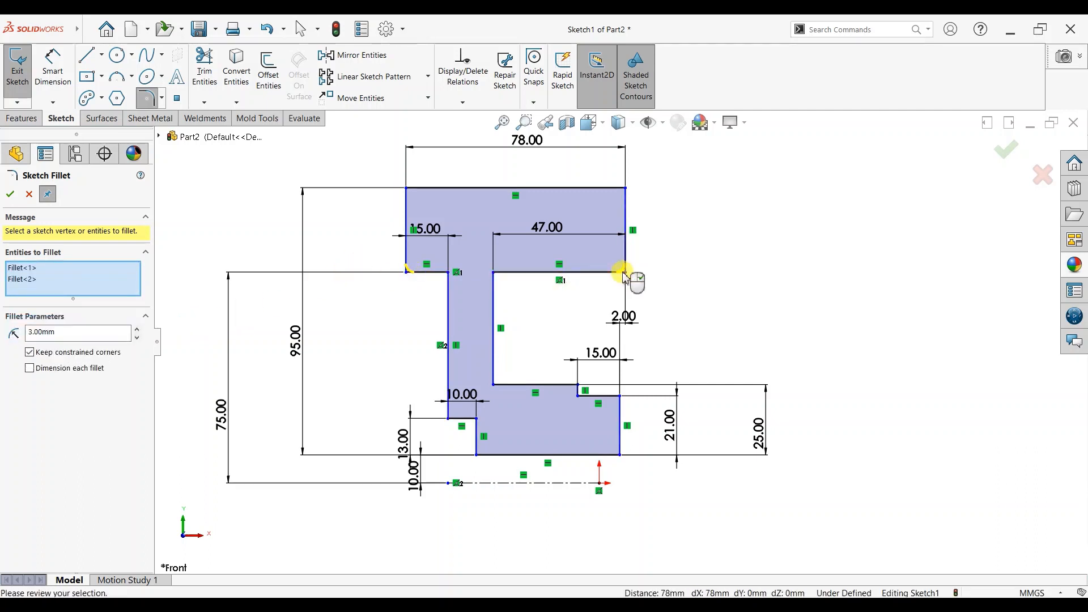
click(494, 274)
click(449, 272)
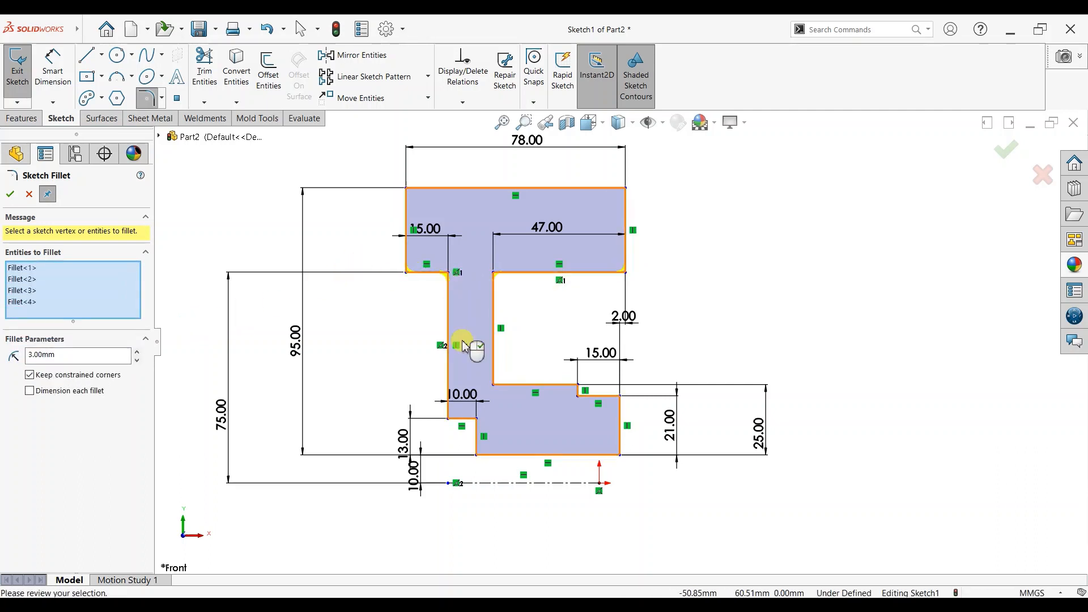
click(494, 385)
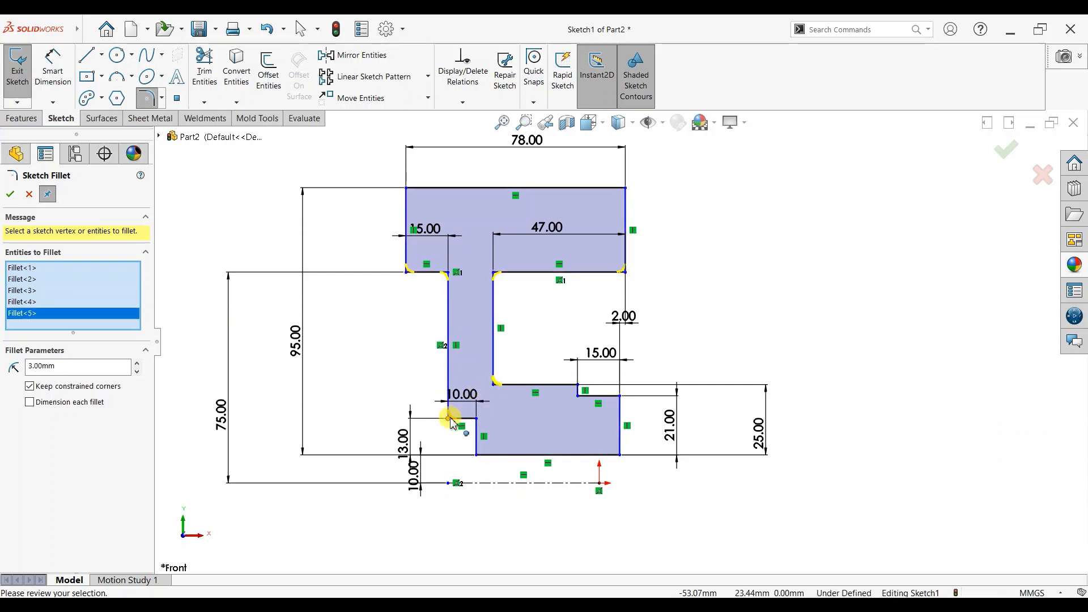
click(449, 417)
click(476, 419)
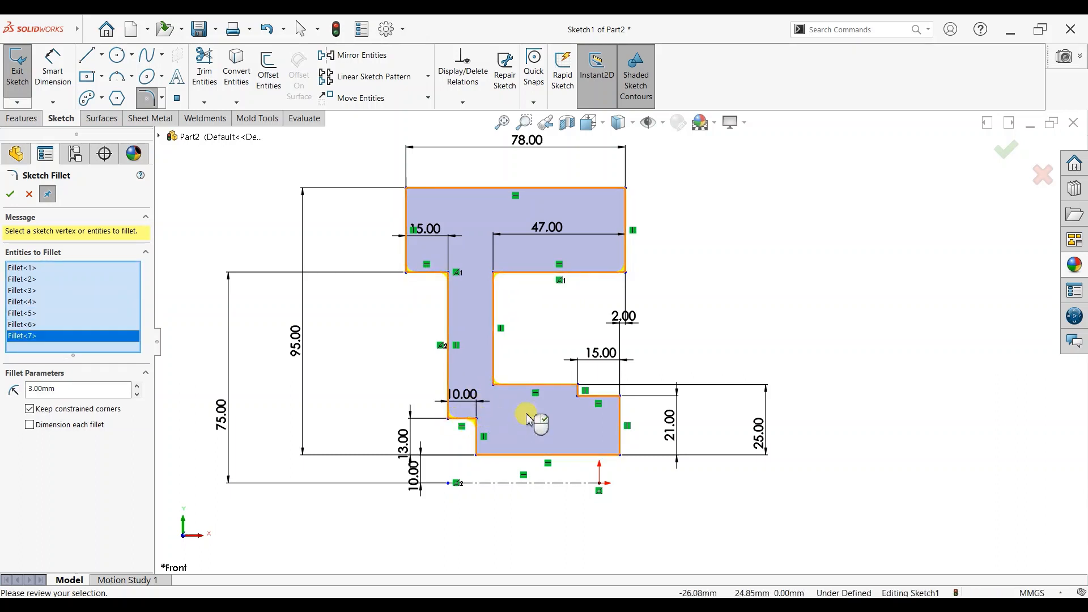
click(623, 399)
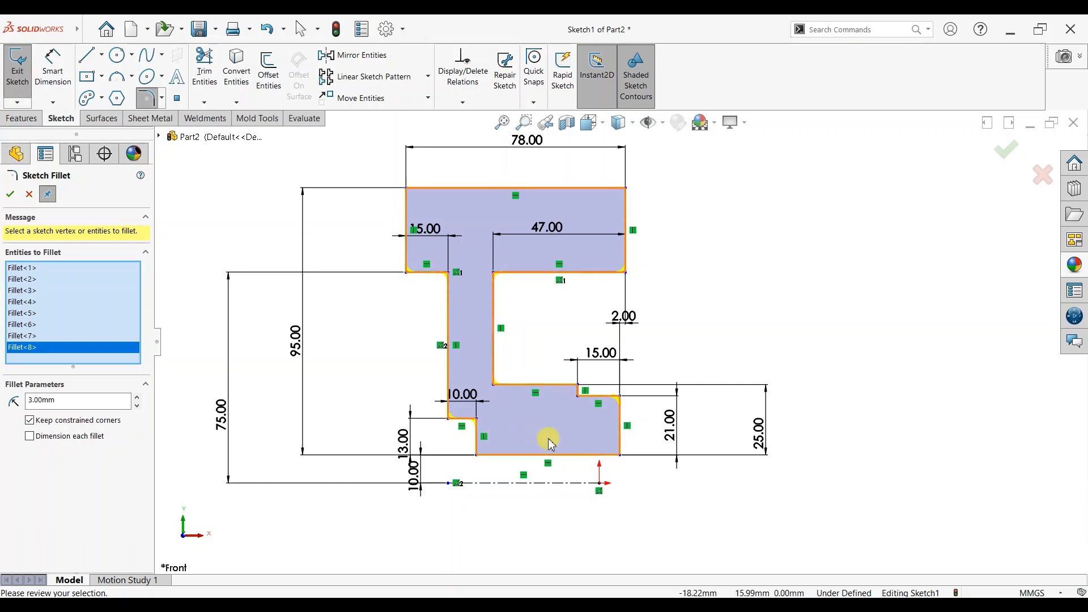
click(10, 196)
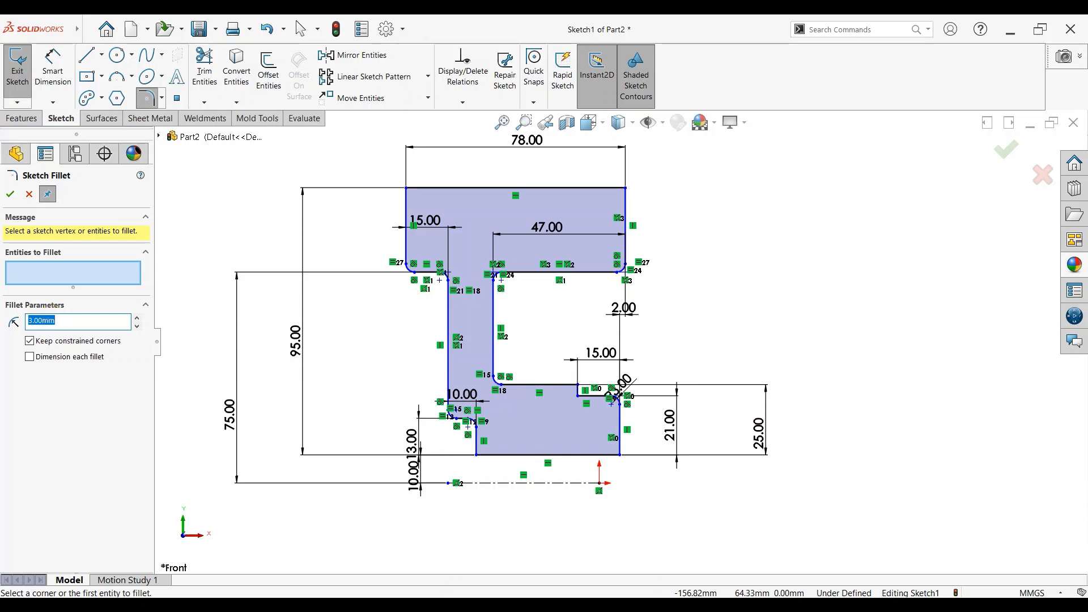
Fillet both corners of the small step on the hub's right end with a 1.5 mm radius and finish filleting
click(577, 385)
click(113, 322)
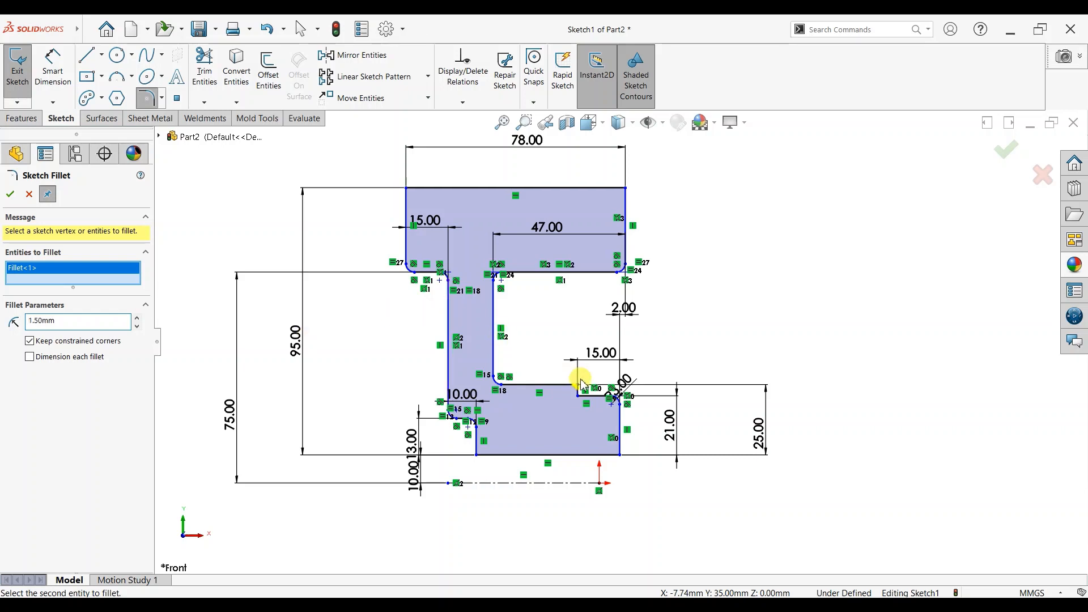
click(579, 396)
click(8, 198)
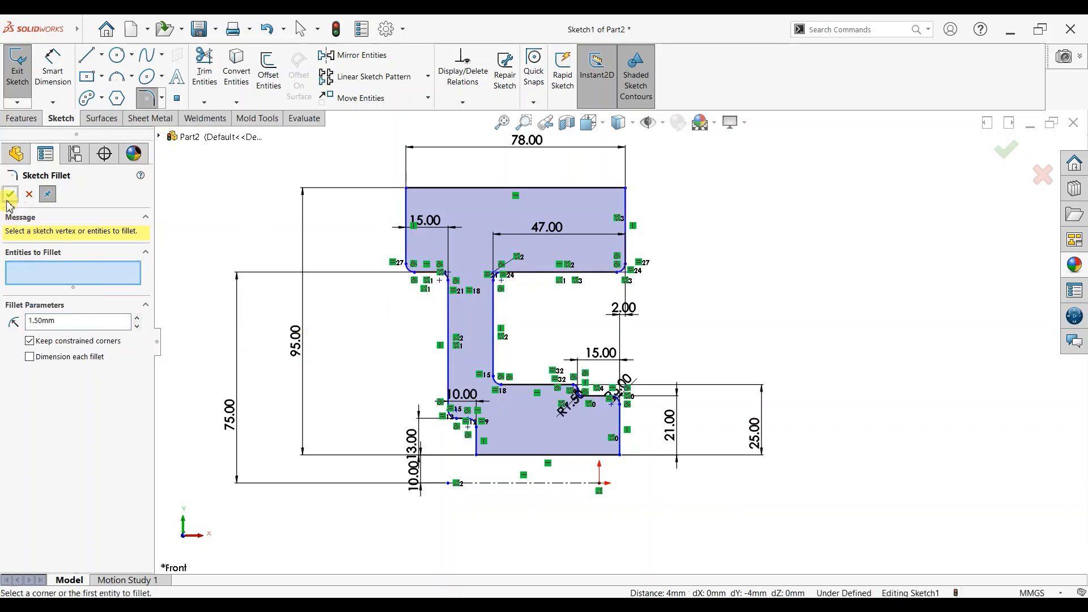
click(10, 196)
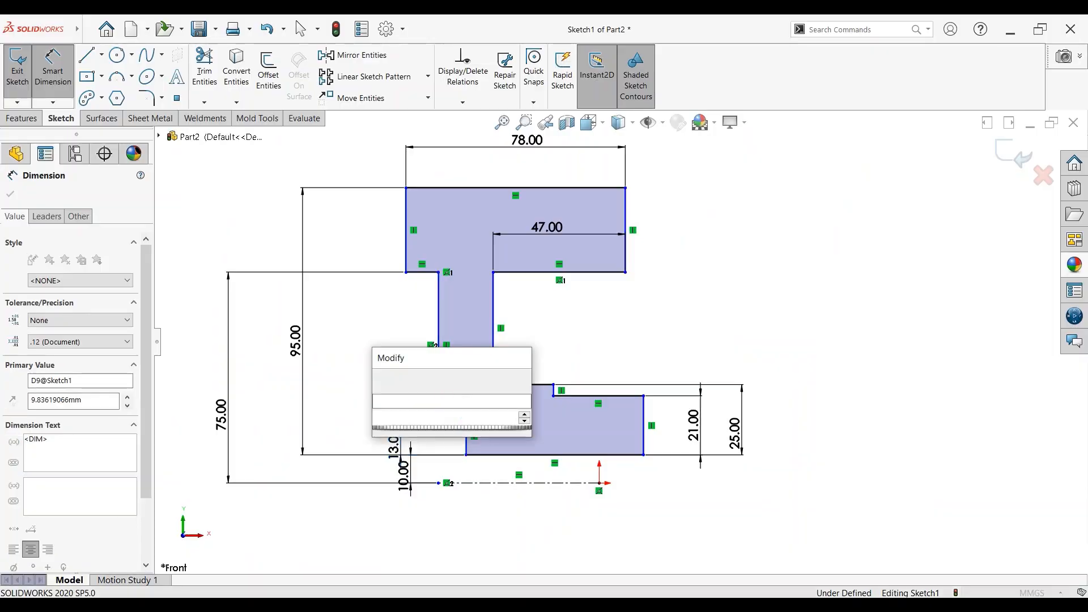
Set the lower left step's width to 10 mm and dimension the hub's lowered top edge at its right end to 15 mm
click(442, 392)
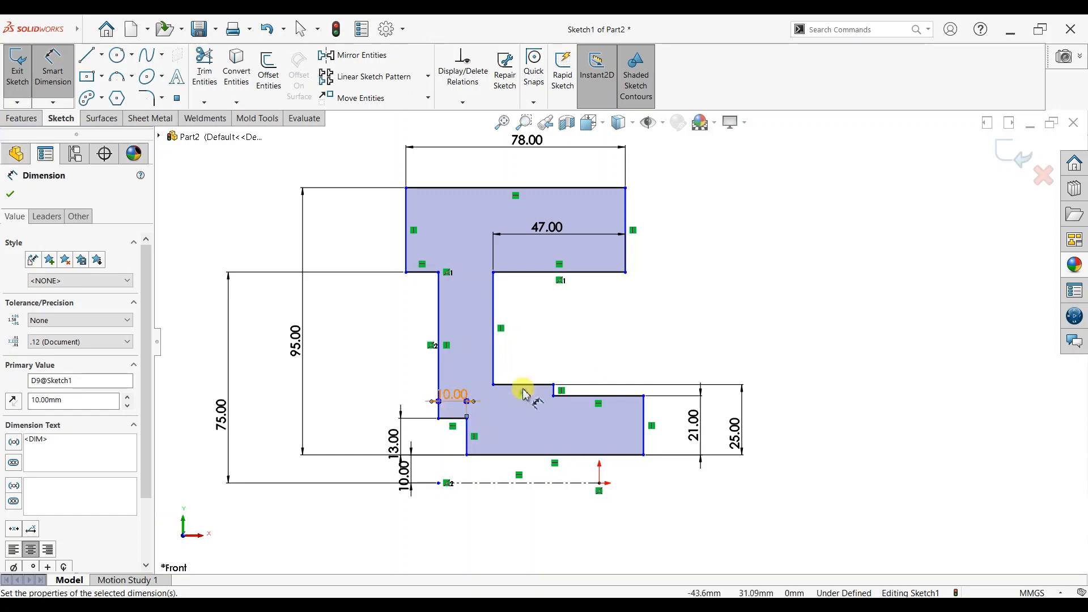
click(602, 397)
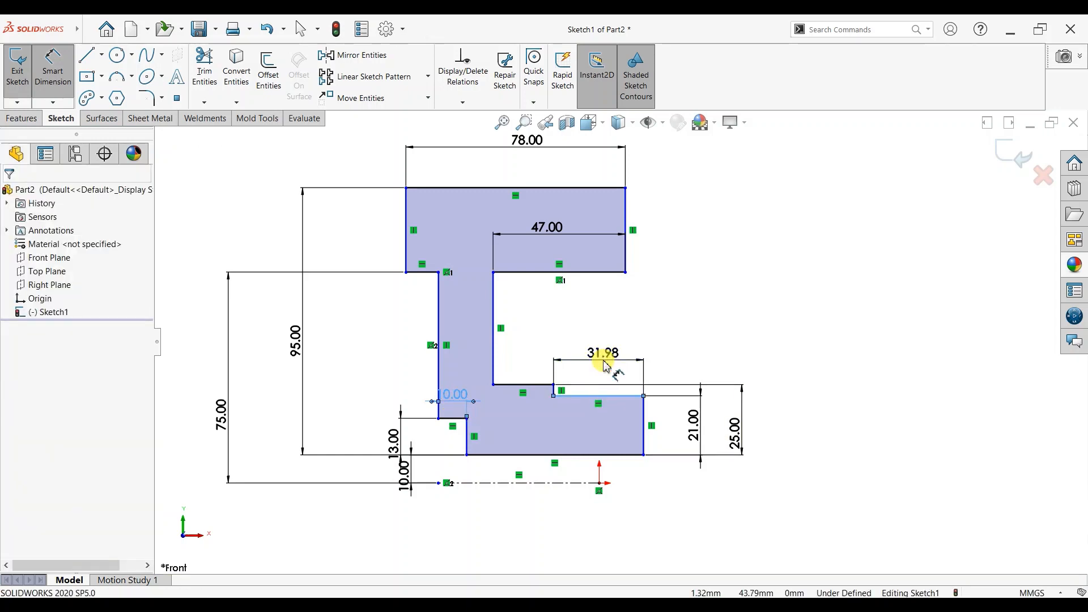
click(603, 366)
text(15)
key(Return)
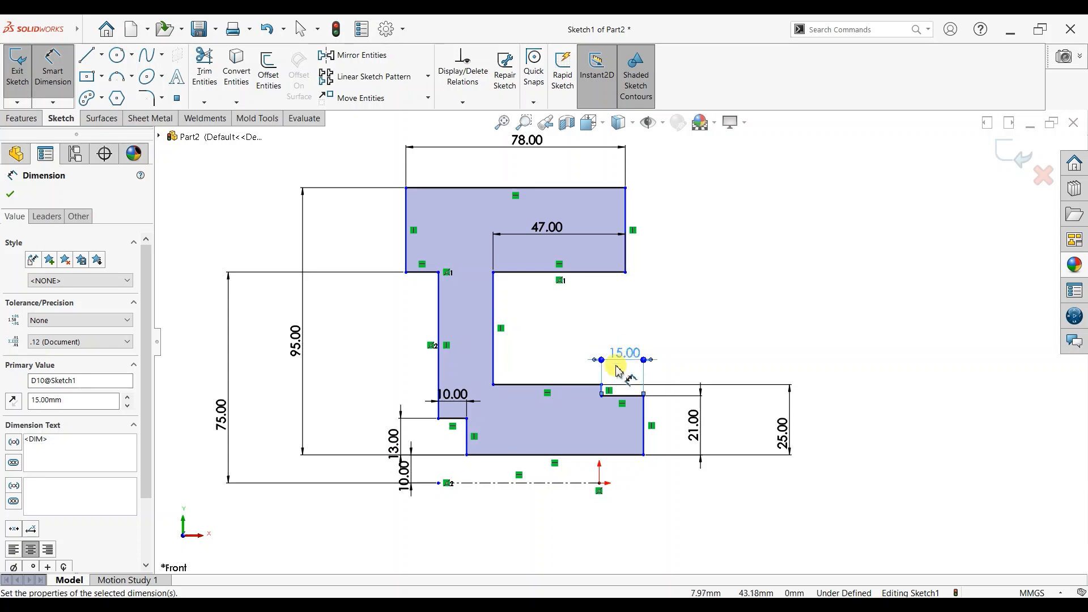
key(Escape)
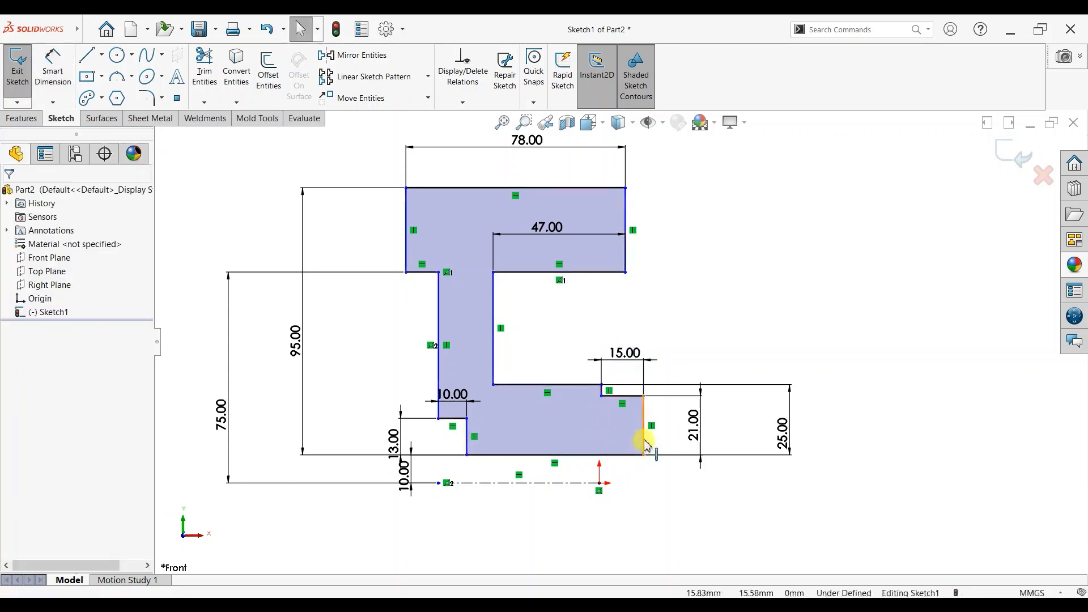
Pull the hub's right end edge inward past the rim's right edge and set the horizontal offset between both edges to 2 mm
drag(633, 443, 603, 439)
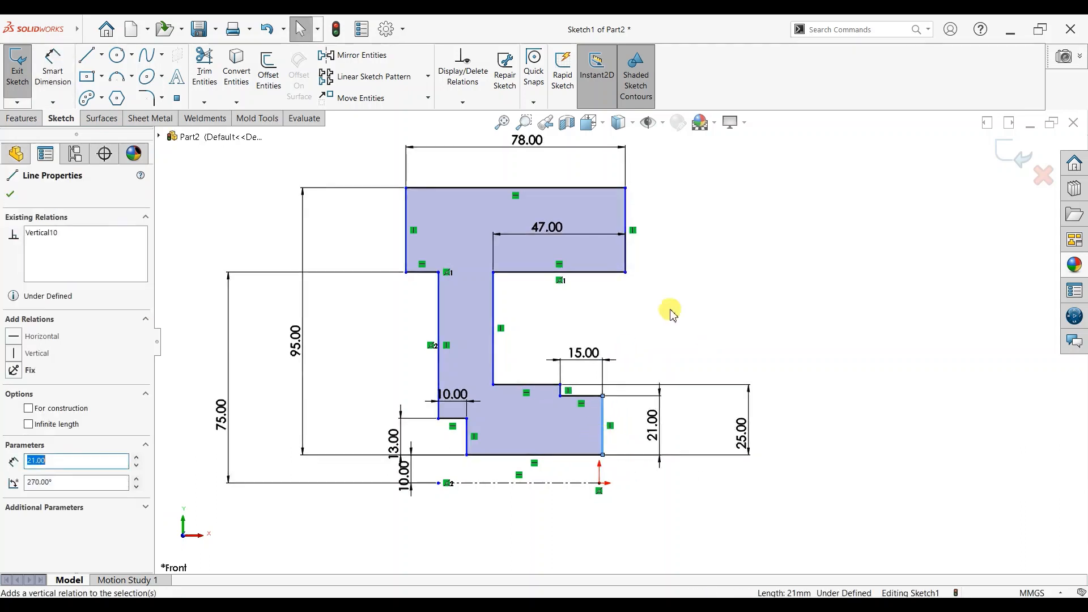
click(53, 67)
click(626, 276)
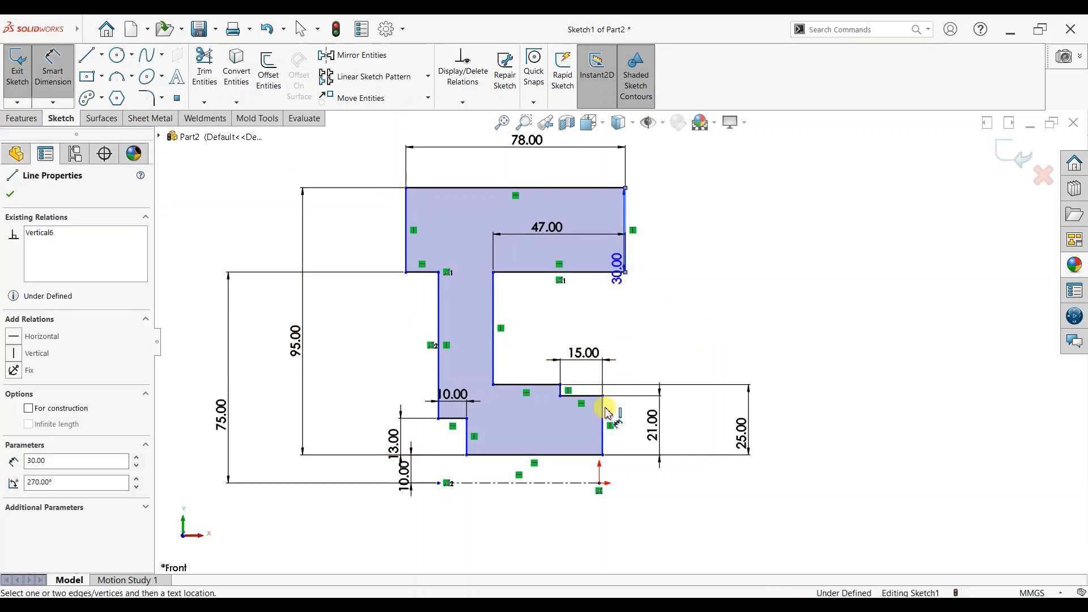
click(604, 413)
click(622, 327)
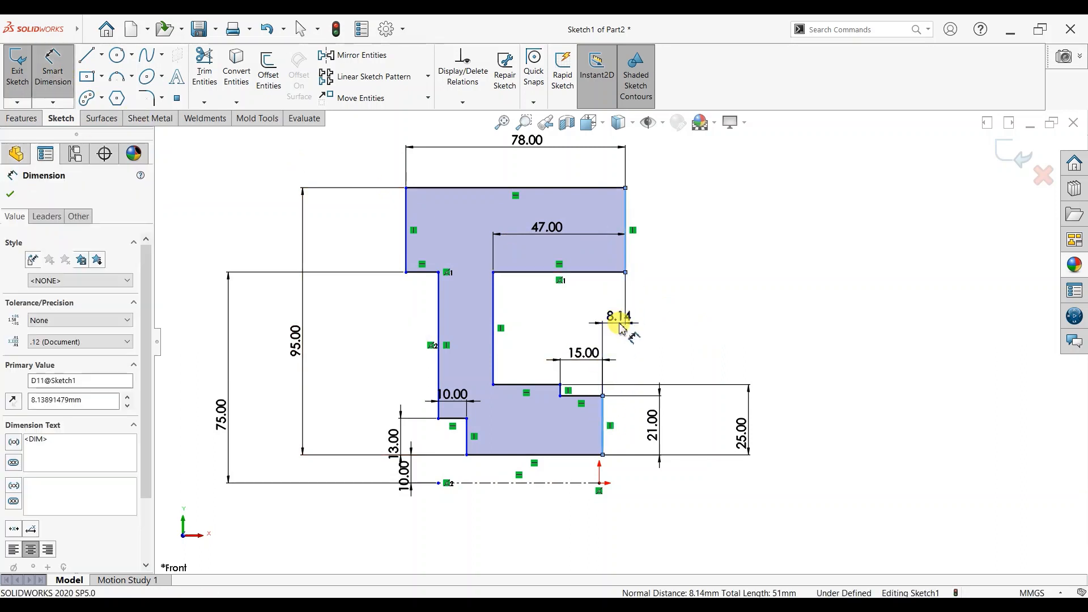
text(2)
key(Return)
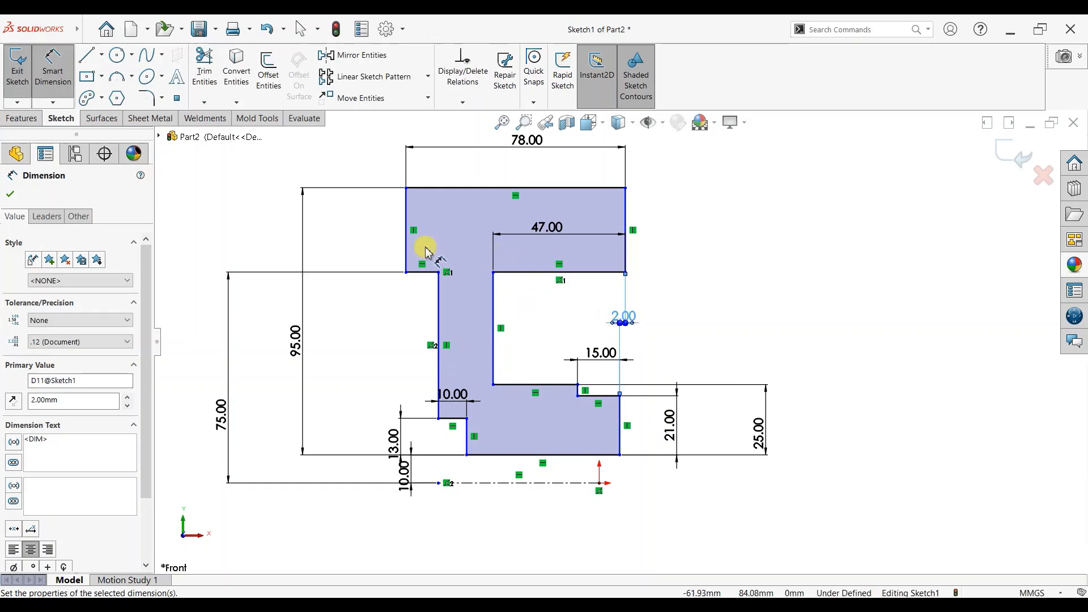
Dimension the horizontal distance between the rim's left edge and the web's left edge to 15 mm and finish dimensioning
click(407, 237)
click(438, 283)
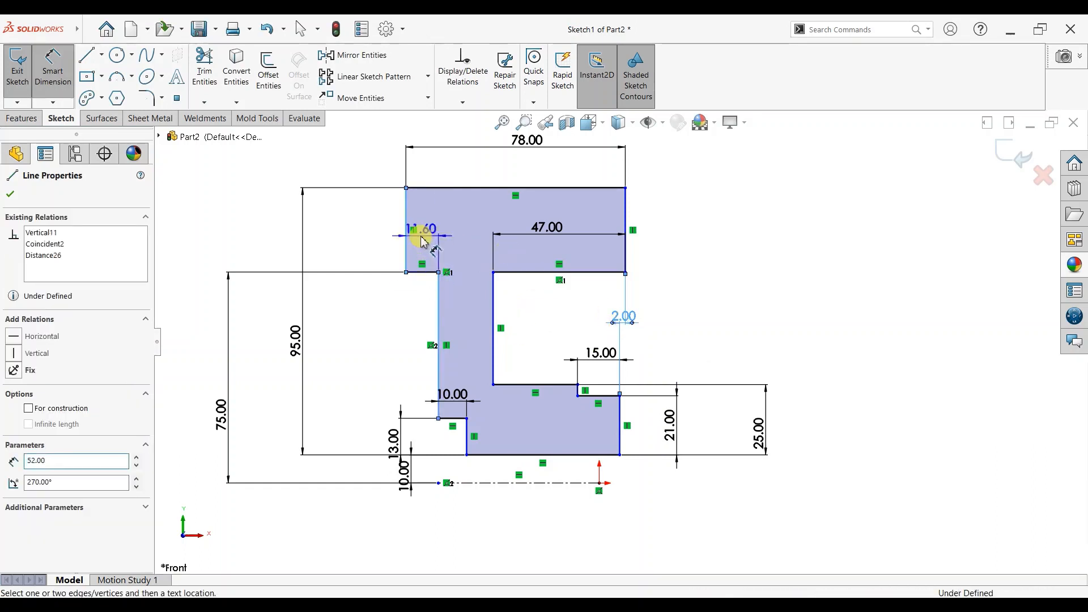
click(422, 240)
text(15)
key(Return)
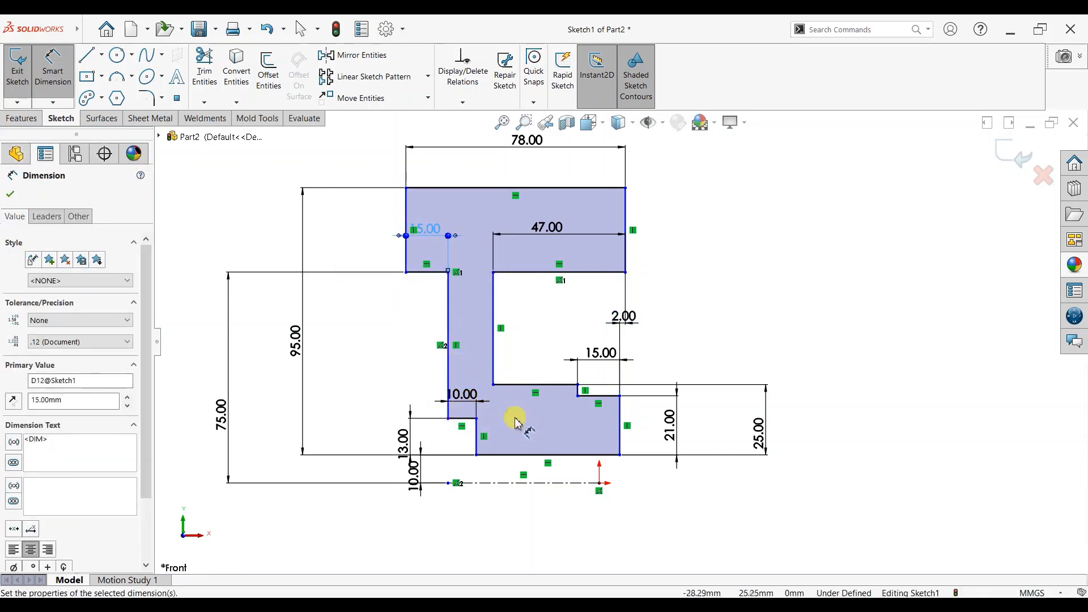
click(10, 194)
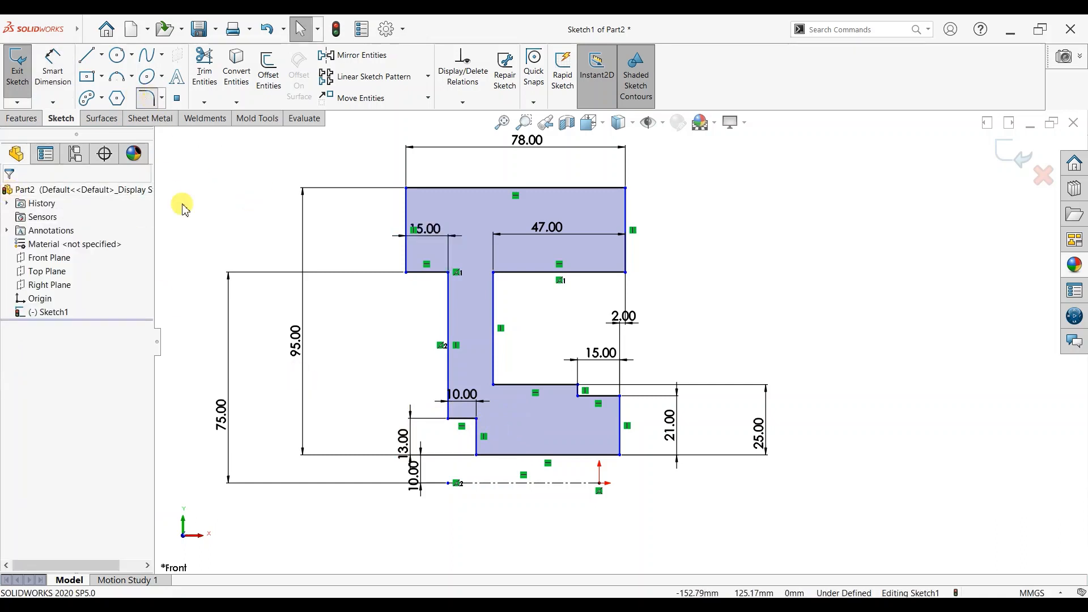
Round eight profile corners with 3 mm sketch fillets: rim undersides, rim-web and web-hub junctions, left hub step and hub's upper right corner
click(408, 273)
click(623, 273)
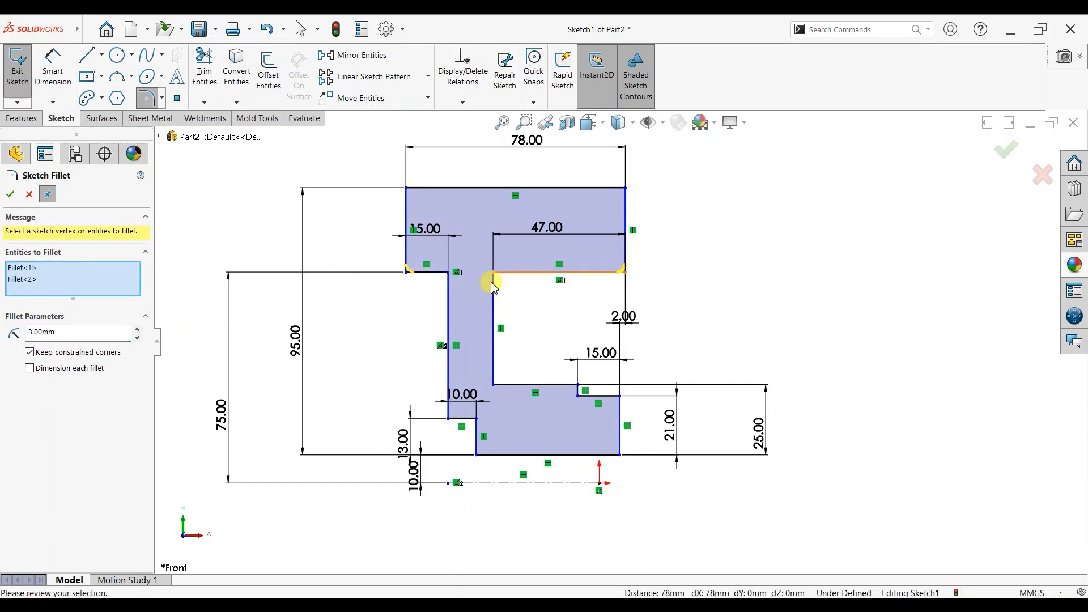
click(494, 273)
click(448, 273)
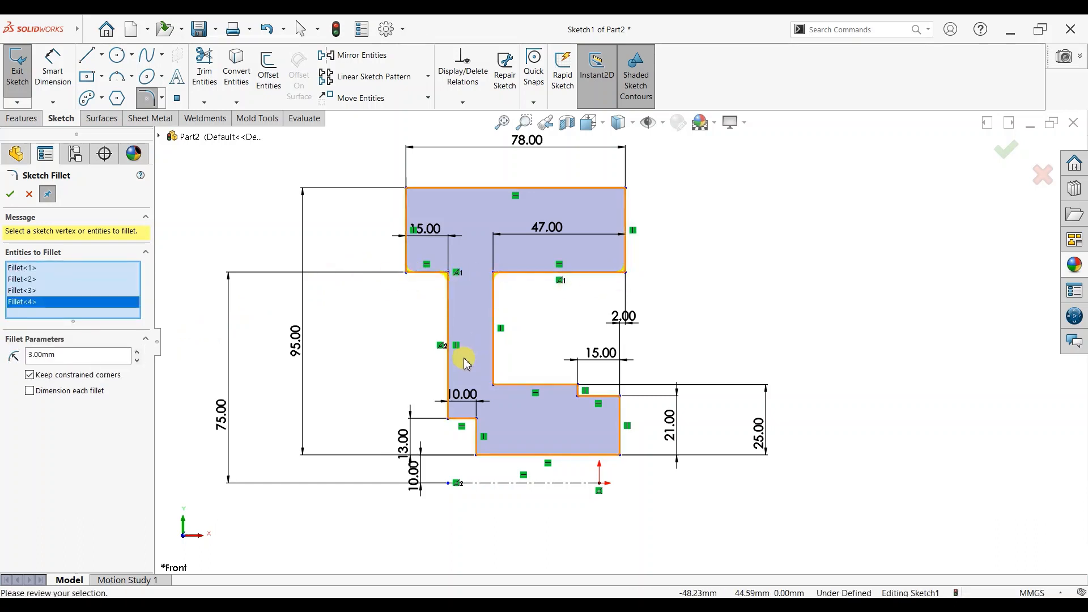
click(493, 385)
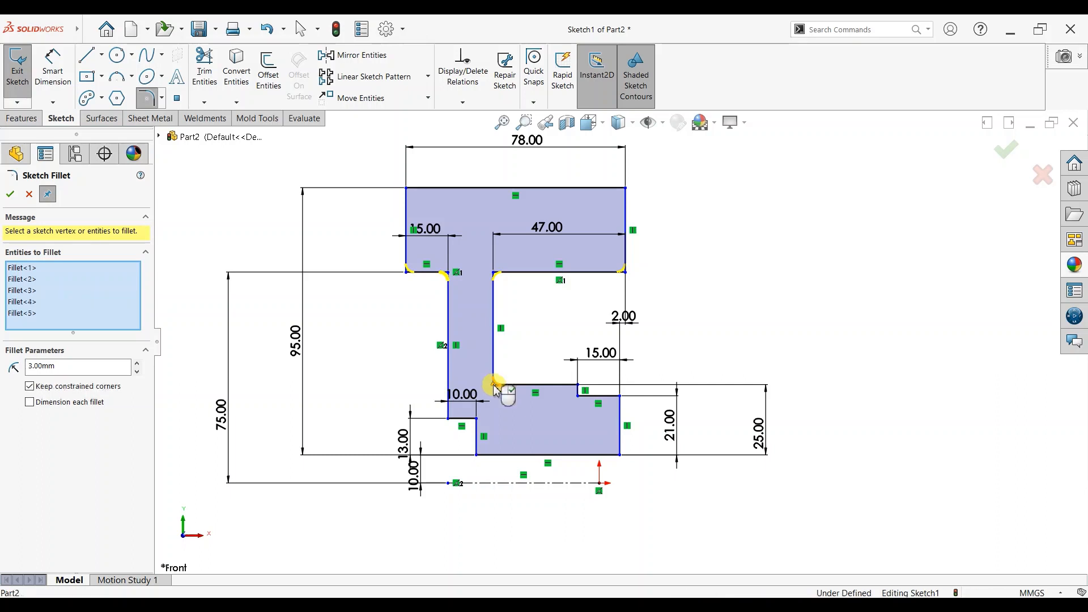
click(448, 418)
click(476, 418)
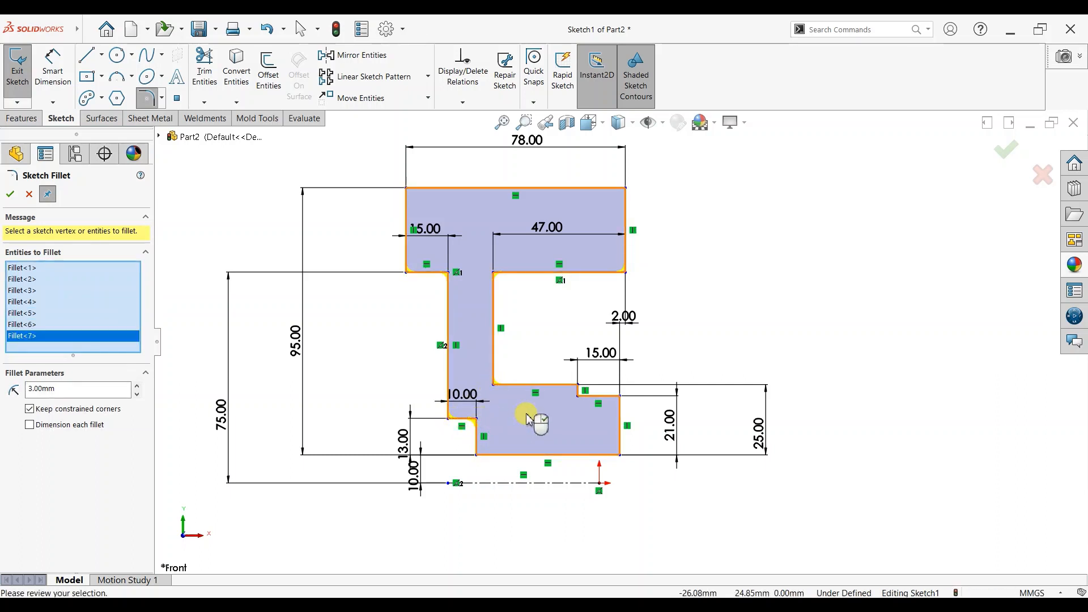
click(620, 396)
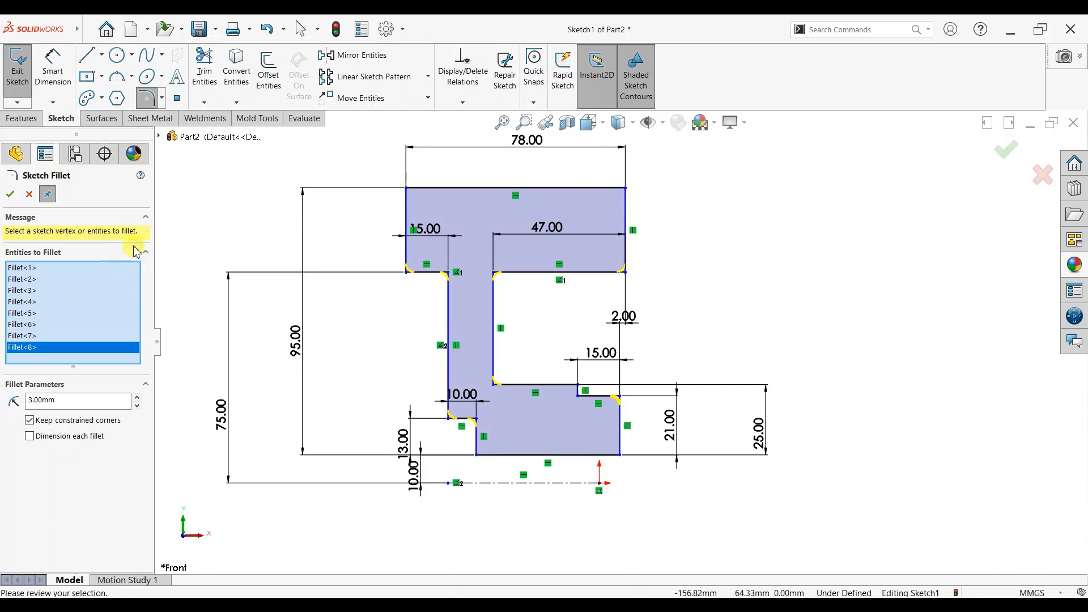
click(11, 196)
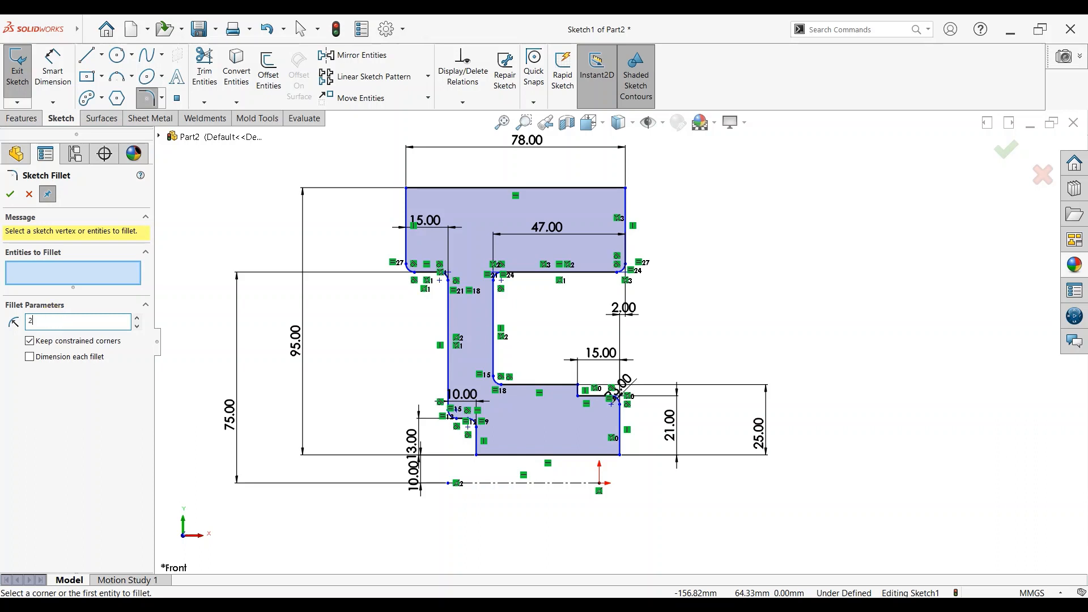
Add 1.5 mm sketch fillets to the upper and lower corners of the small step at the hub's right end
click(578, 396)
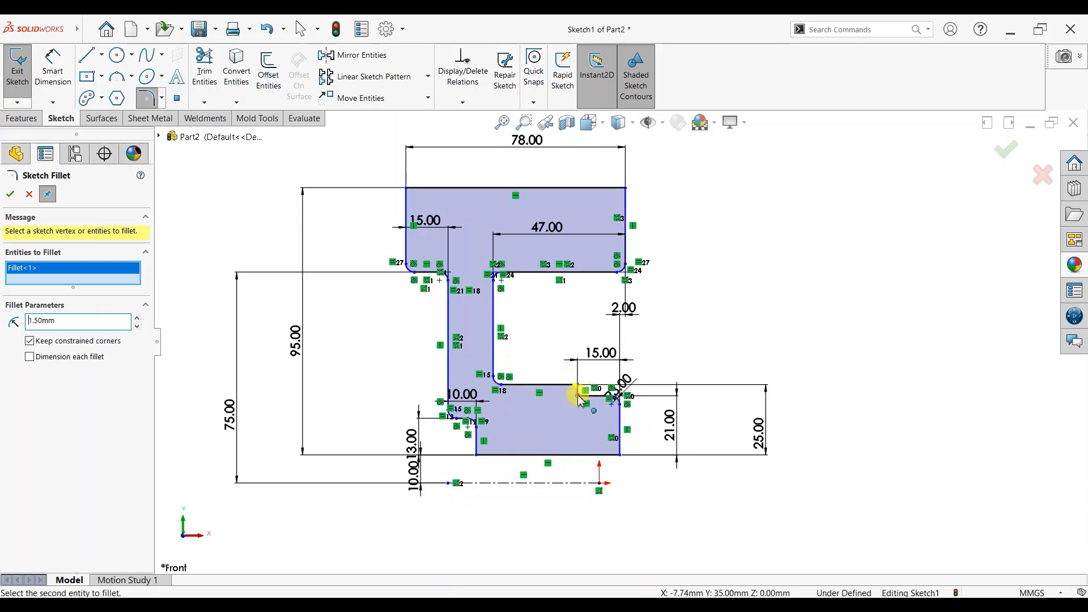
click(580, 396)
click(9, 194)
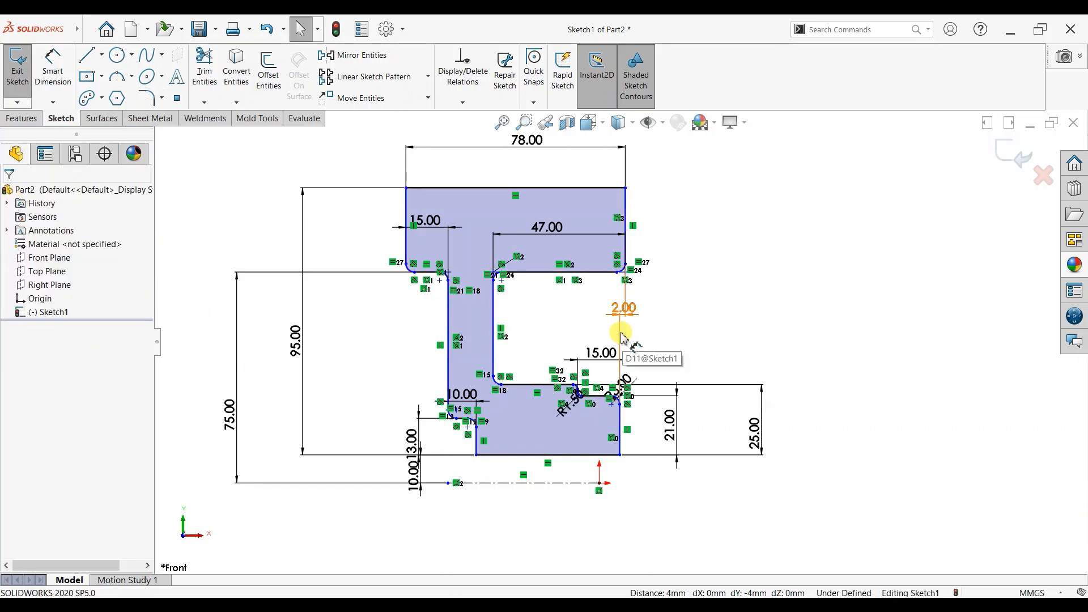
Draw a vertical centerline about 12 mm long downward from the rim's top edge, near the rim's right end
scroll(539, 301, down, 1)
scroll(538, 301, up, 2)
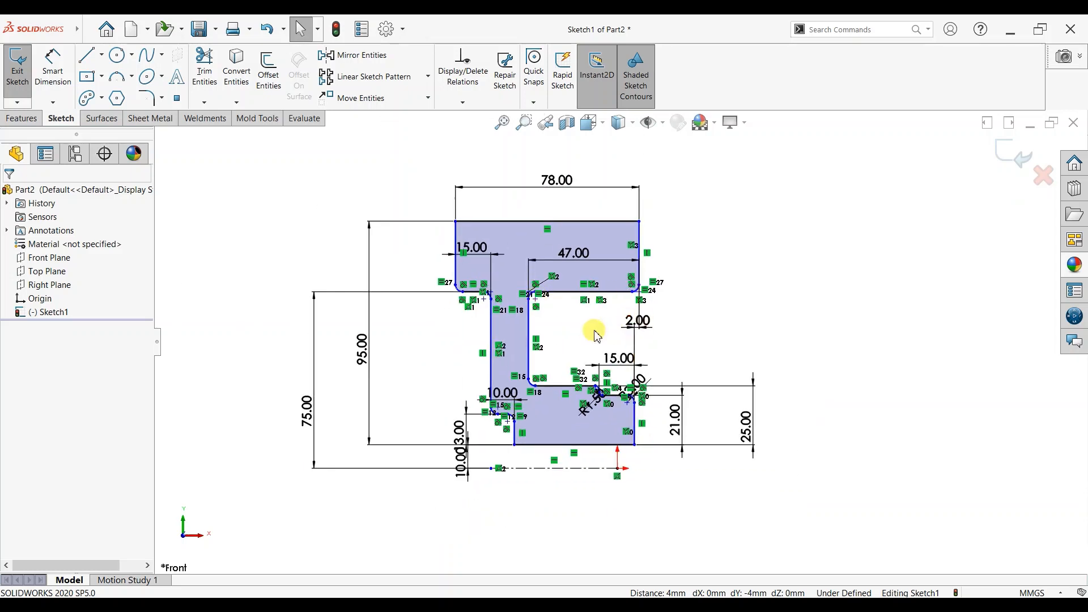
scroll(595, 335, down, 1)
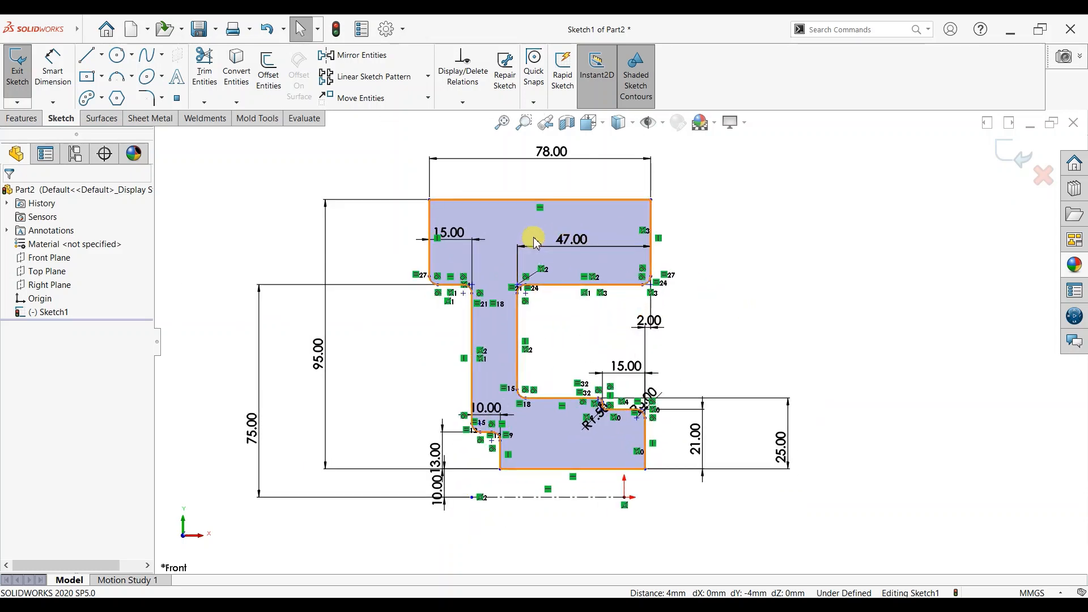
scroll(511, 210, down, 1)
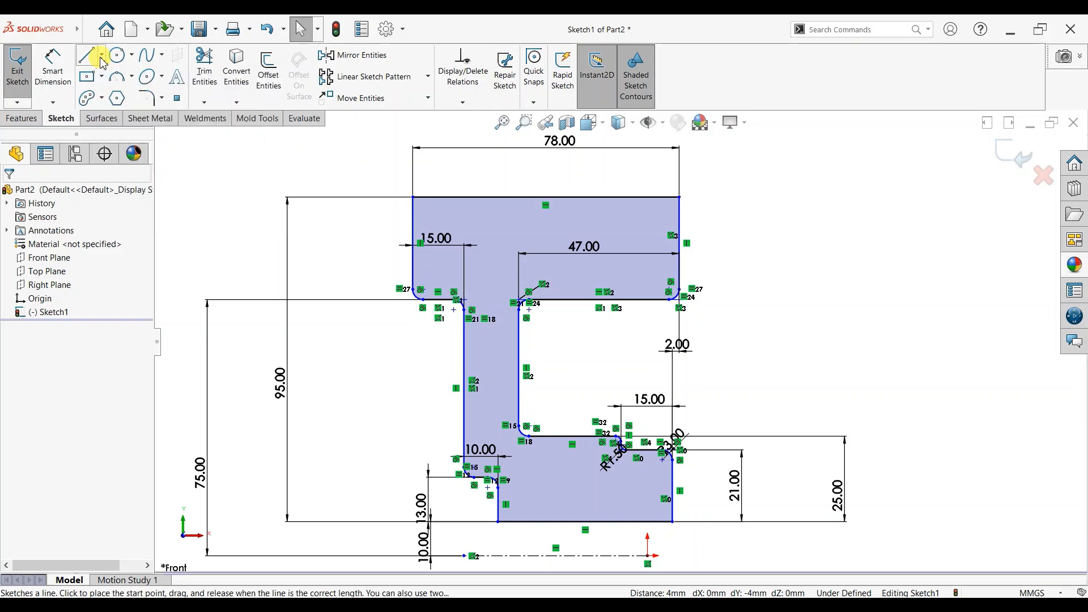
click(101, 56)
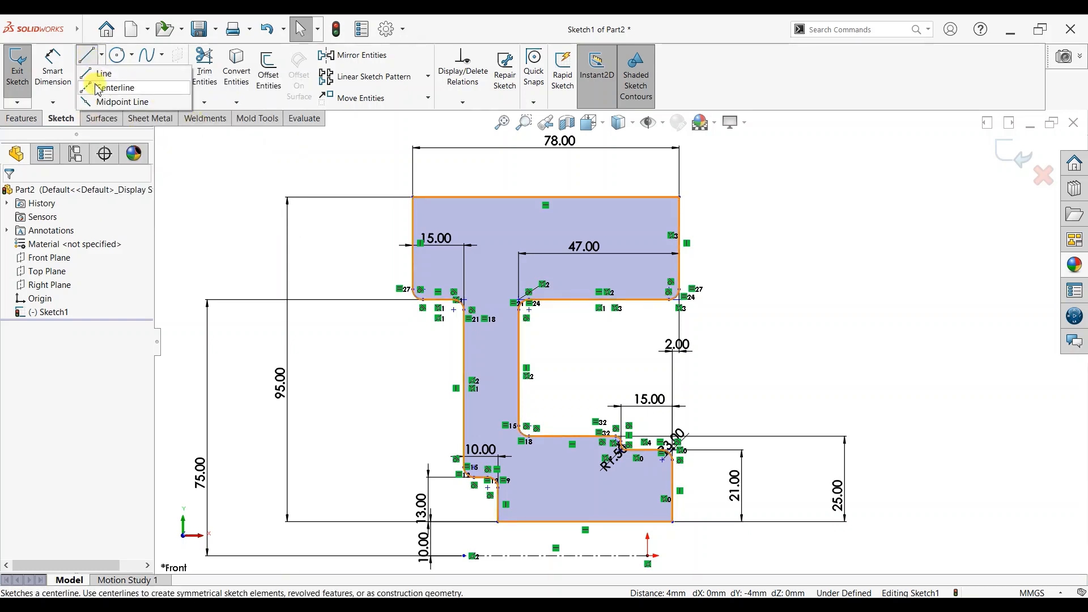
click(162, 100)
drag(642, 223, 641, 237)
right_click(732, 203)
click(738, 208)
scroll(738, 208, down, 1)
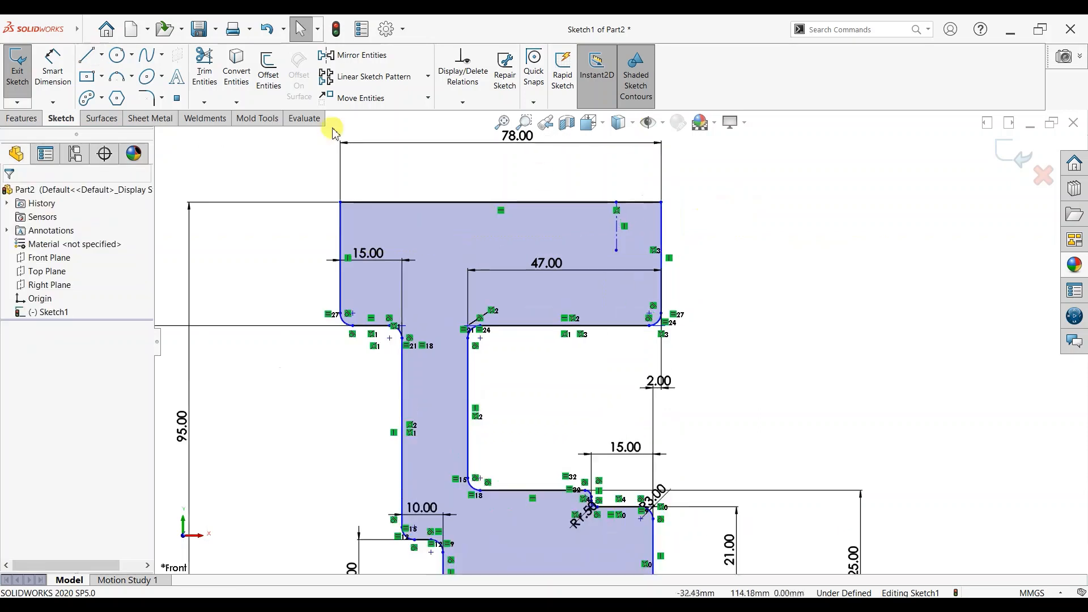
Dimension the groove centerline's length to 10.77 mm
click(49, 62)
click(617, 227)
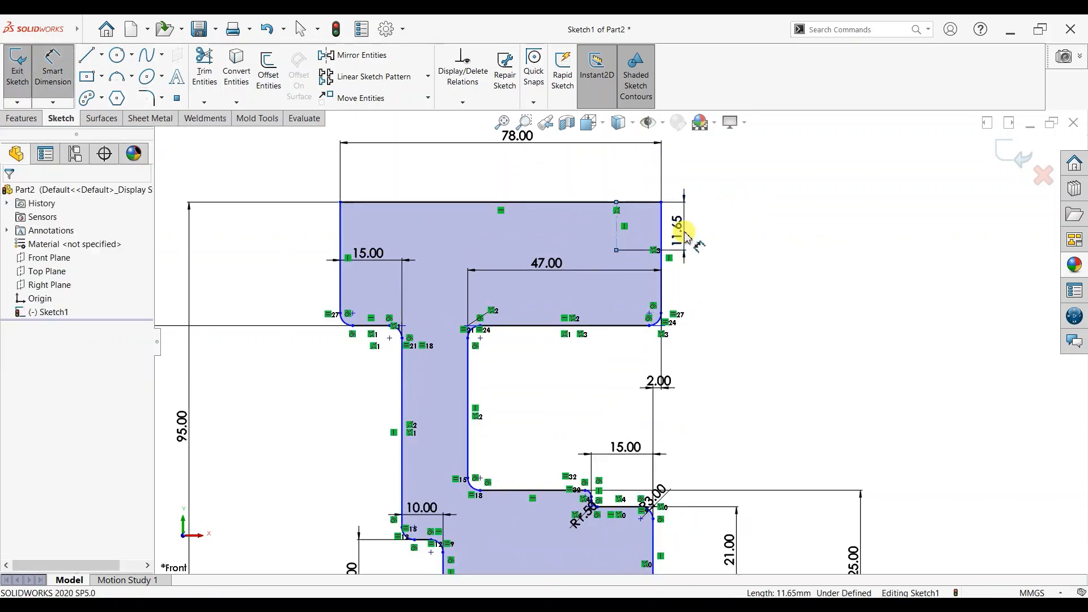
click(687, 234)
text(10.77)
key(Return)
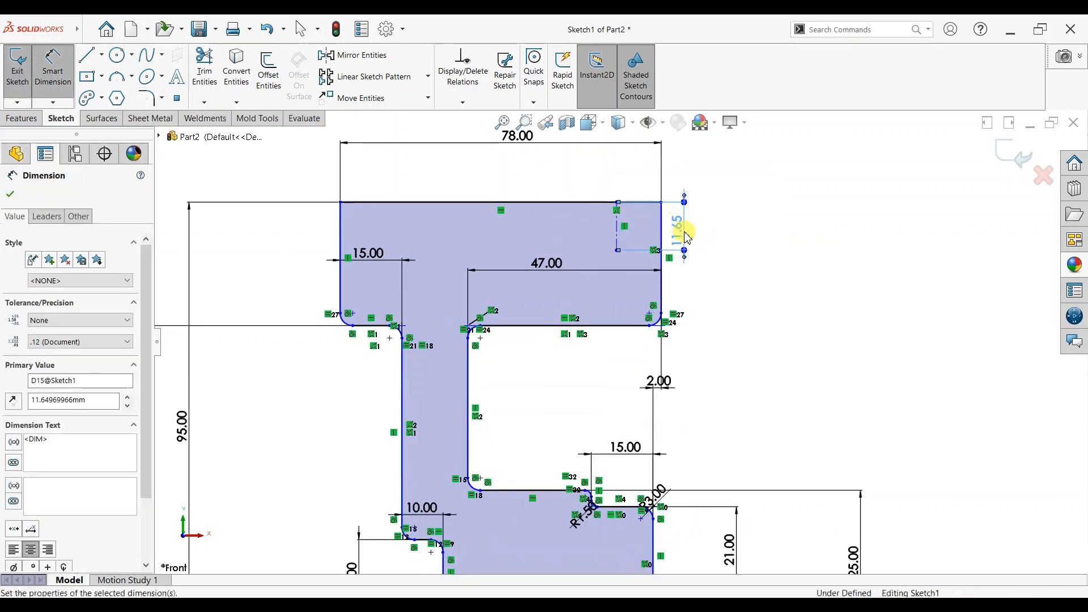
click(87, 55)
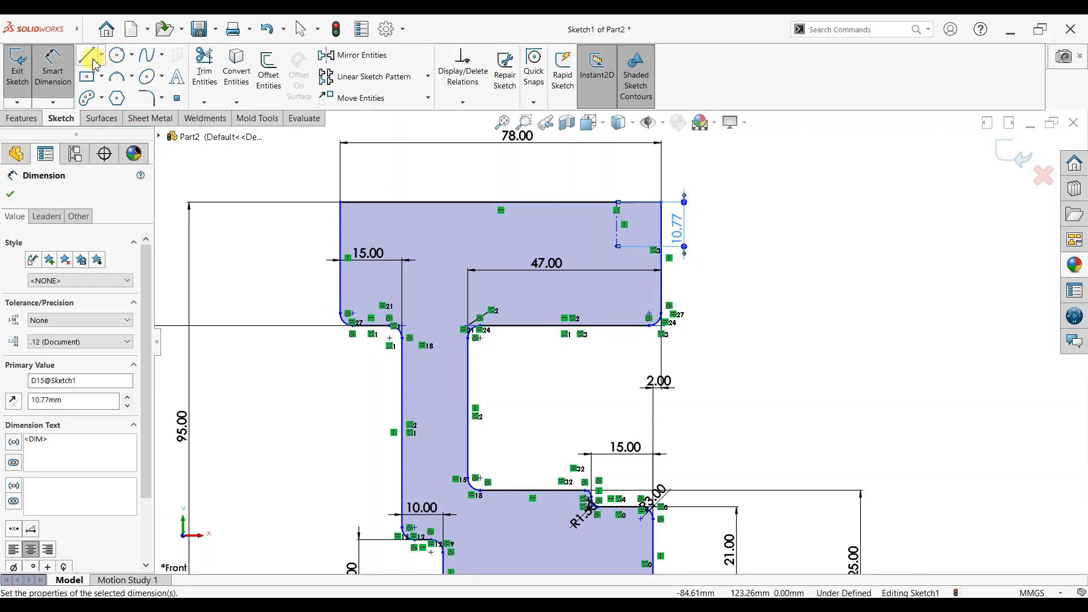
click(643, 203)
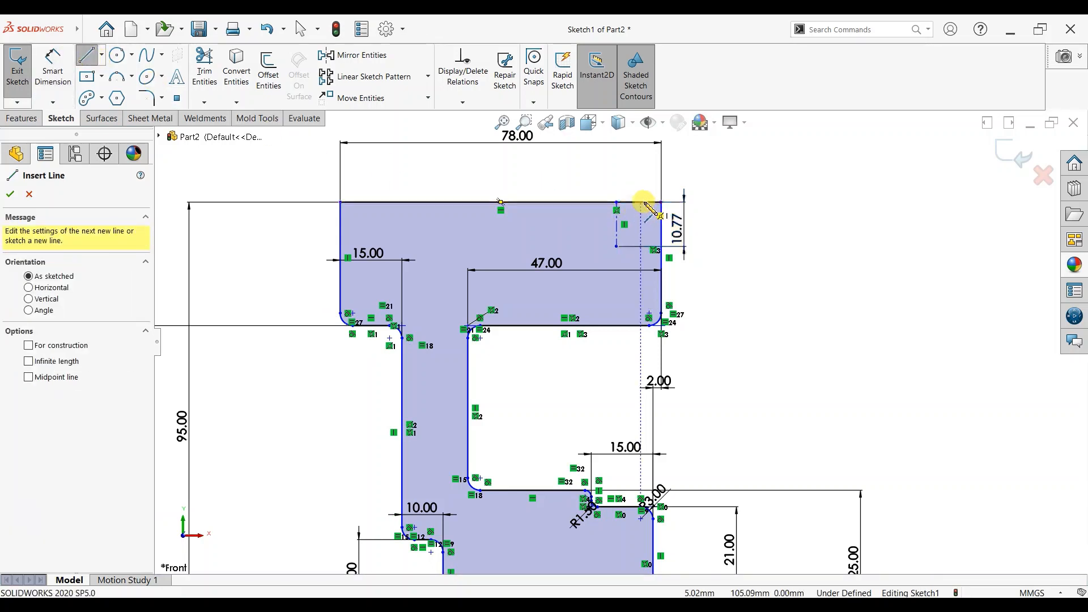
key(Escape)
key(Escape)
Draw a three-line trapezoidal groove outline around the centerline, from the rim's top edge to the centerline's lower end, left wall about 12 mm long
scroll(640, 213, down, 2)
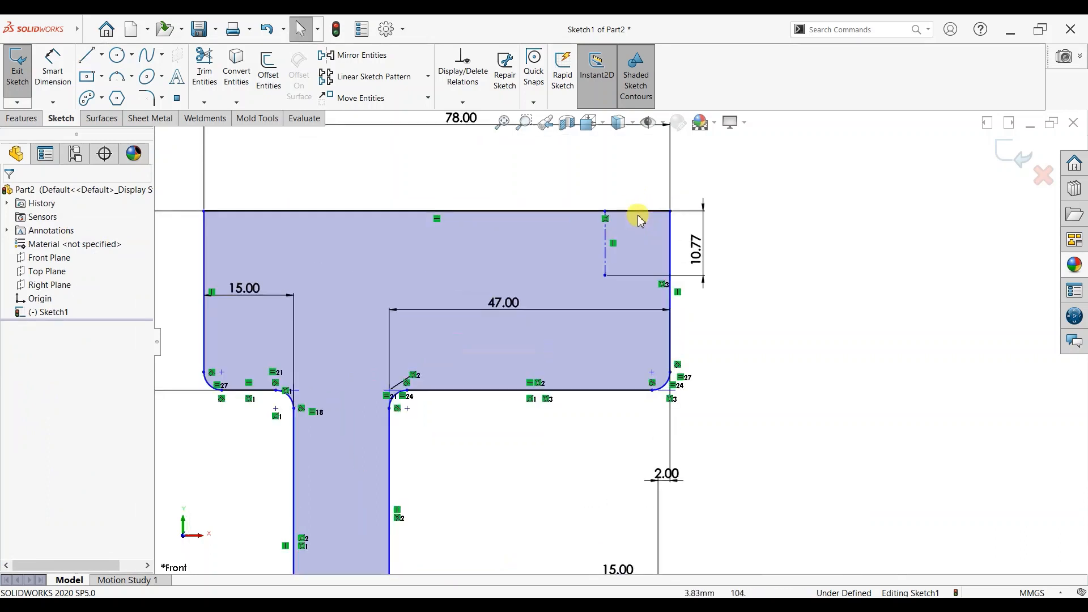
click(89, 56)
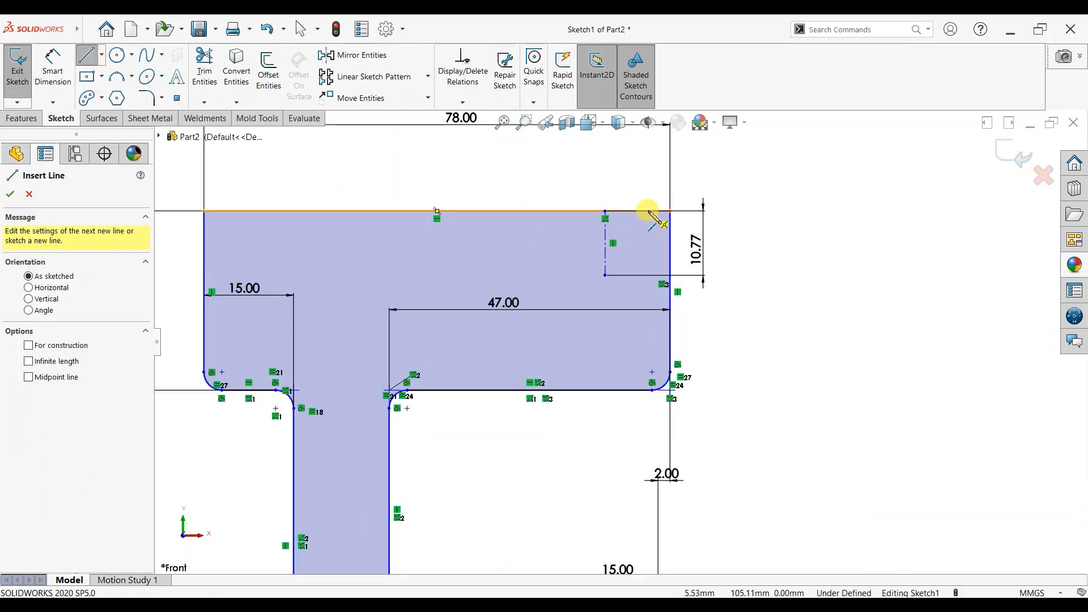
click(648, 211)
click(621, 274)
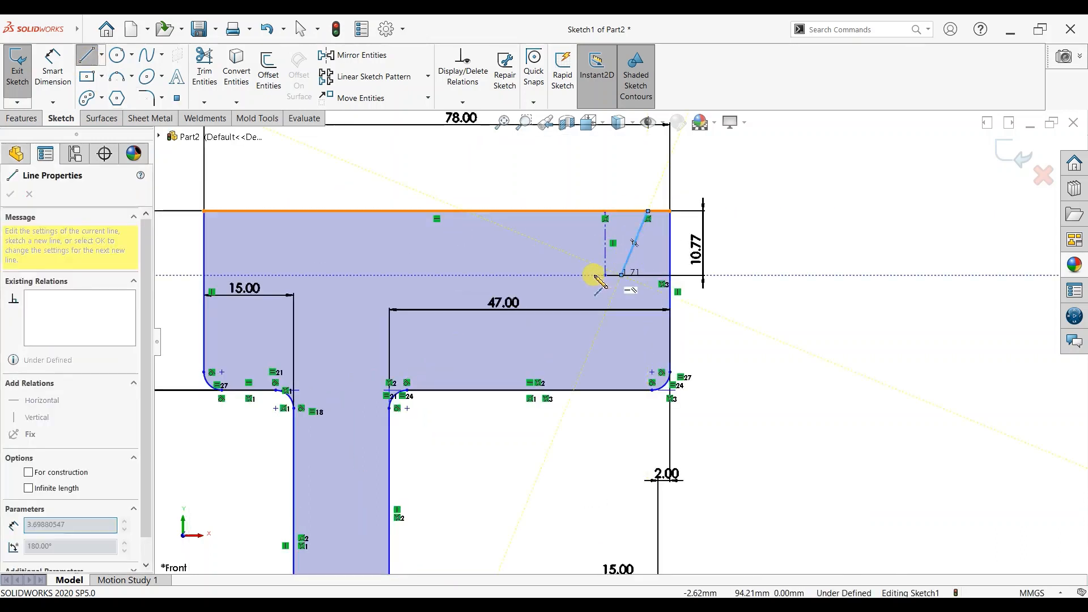
click(583, 275)
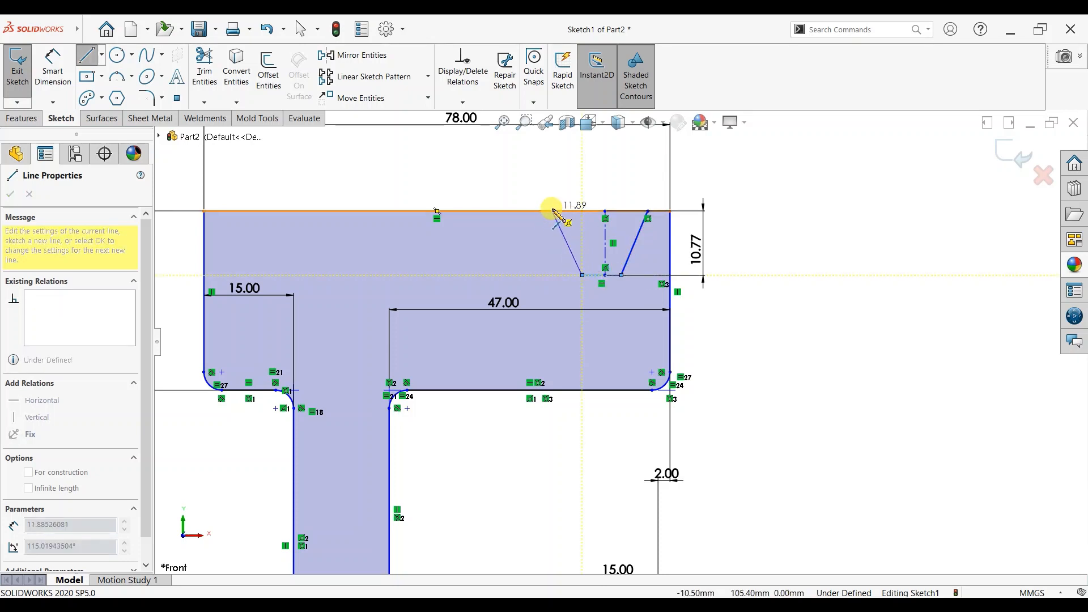
click(552, 211)
right_click(561, 179)
click(572, 194)
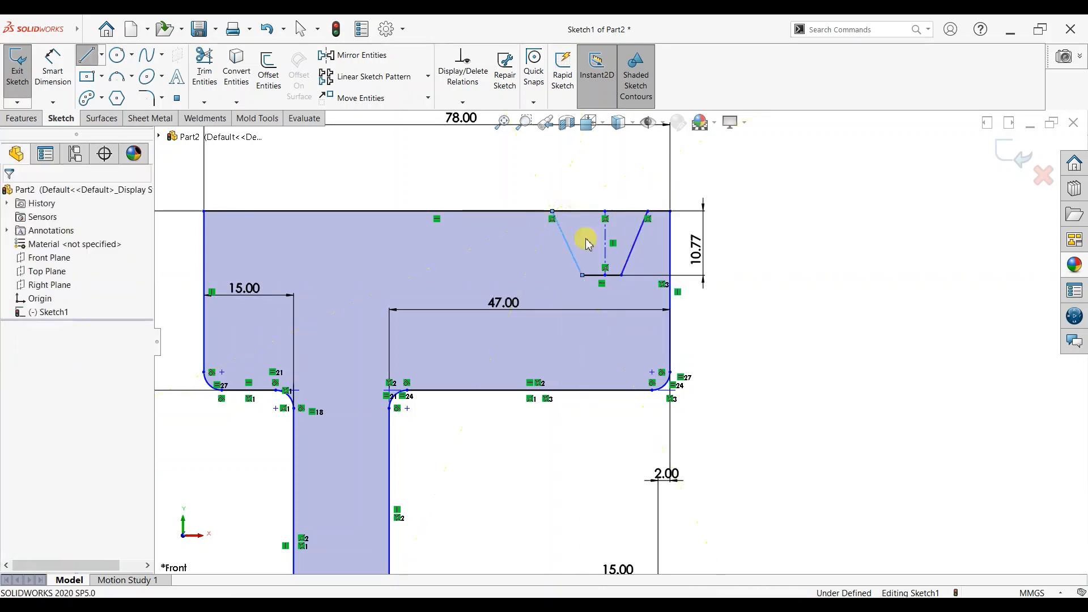
Add a vertical relation between the centerline's lower endpoint and the midpoint of the groove's bottom line
scroll(601, 255, down, 4)
click(593, 306)
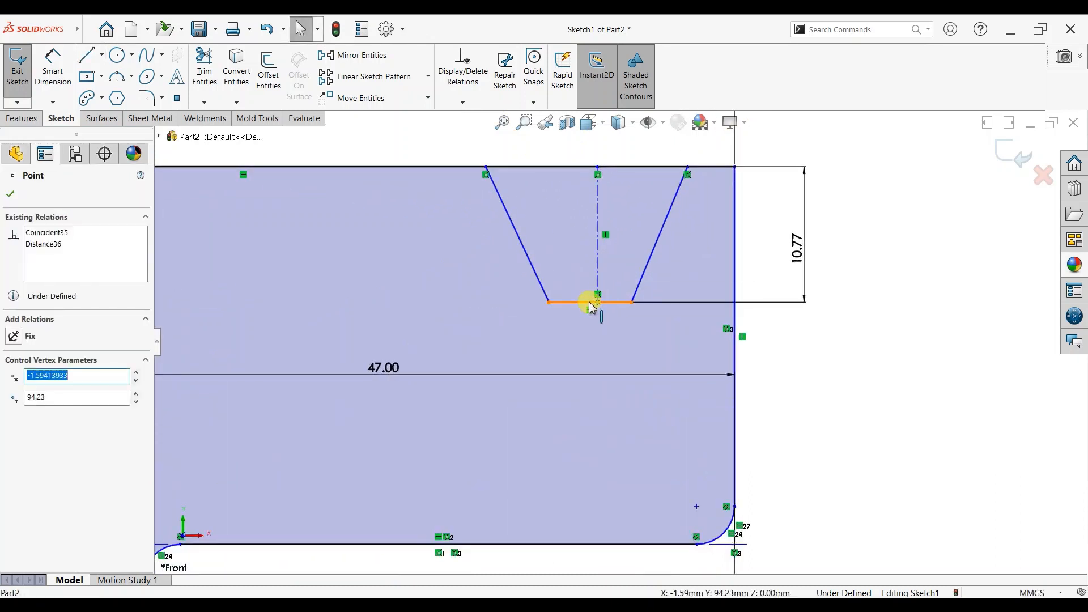
ctrl+click(590, 303)
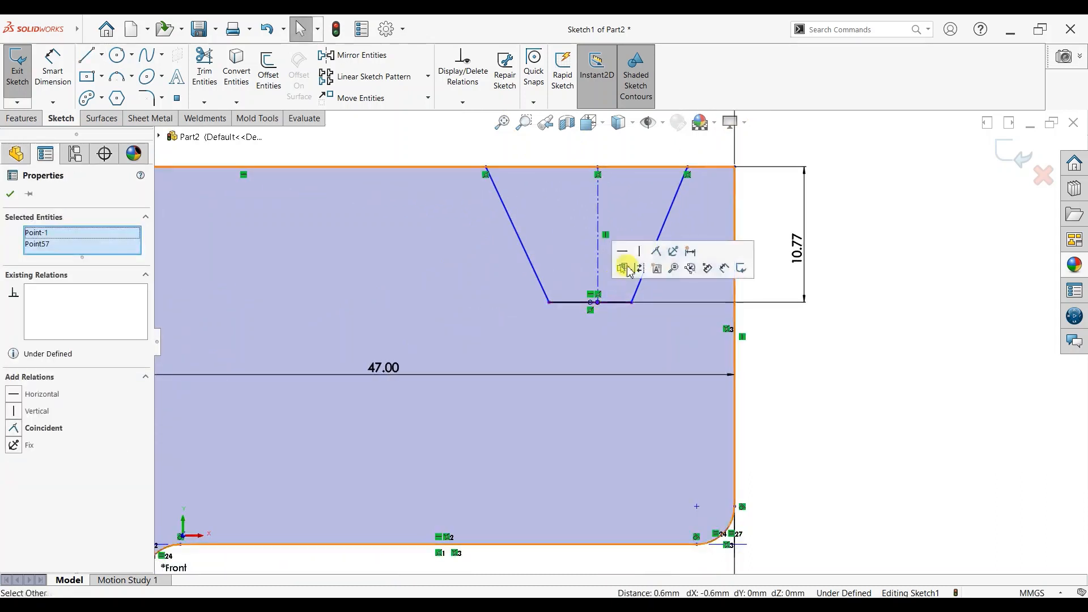
click(638, 253)
click(590, 256)
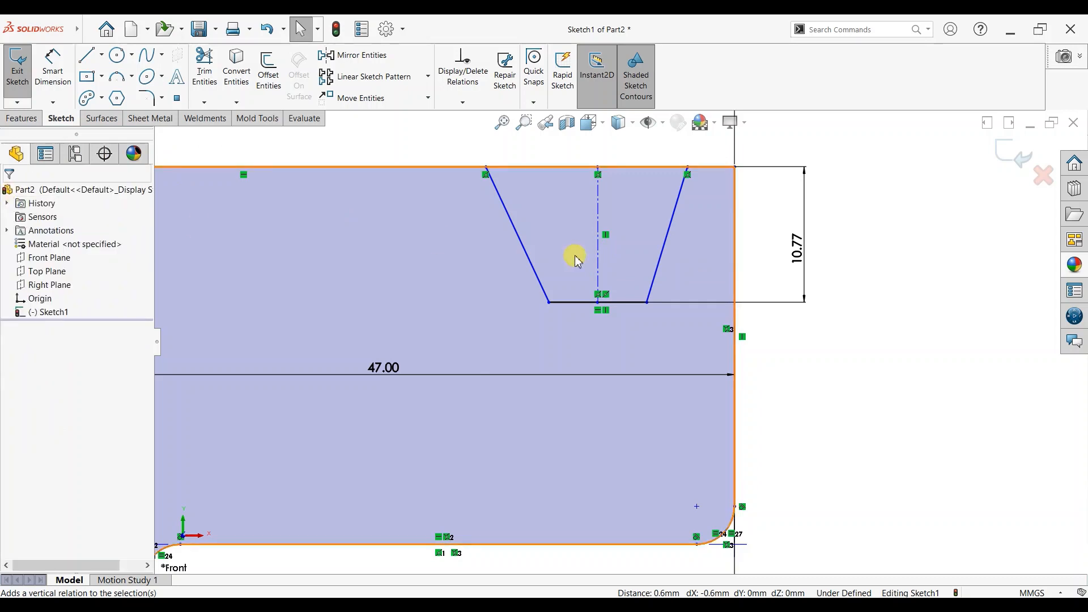
Dimension the distance from the groove centerline to the rim's right edge as 9 mm
scroll(589, 255, up, 2)
scroll(600, 258, down, 2)
click(53, 74)
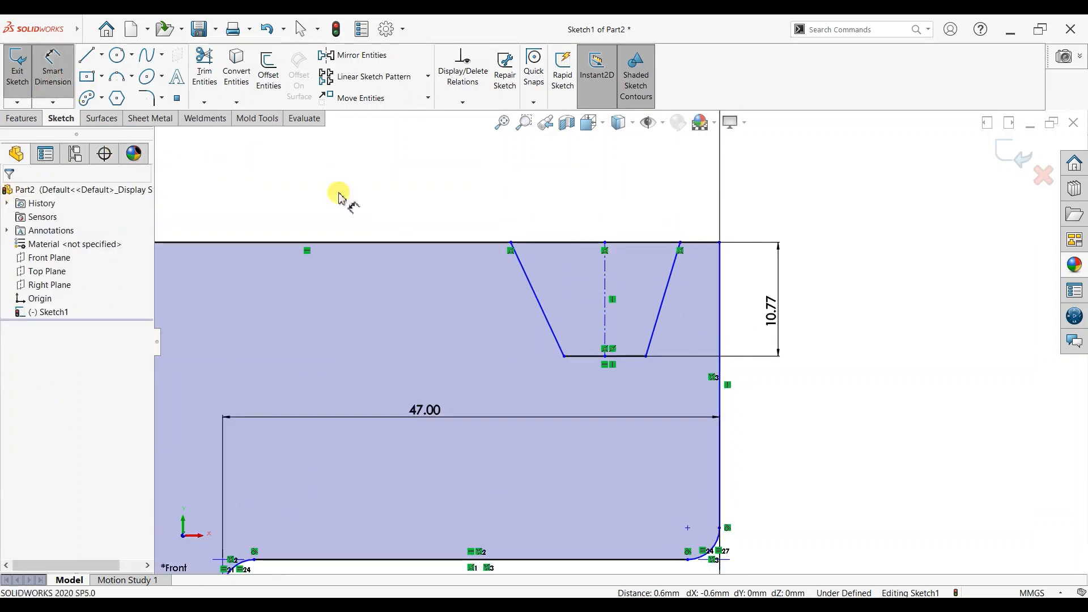
click(605, 290)
click(719, 287)
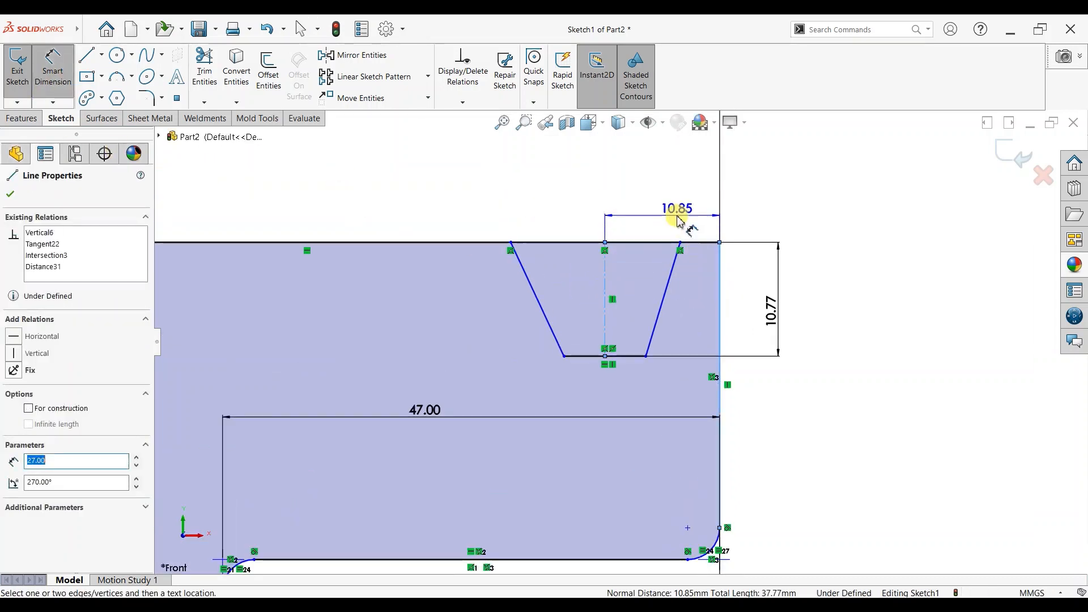
click(680, 221)
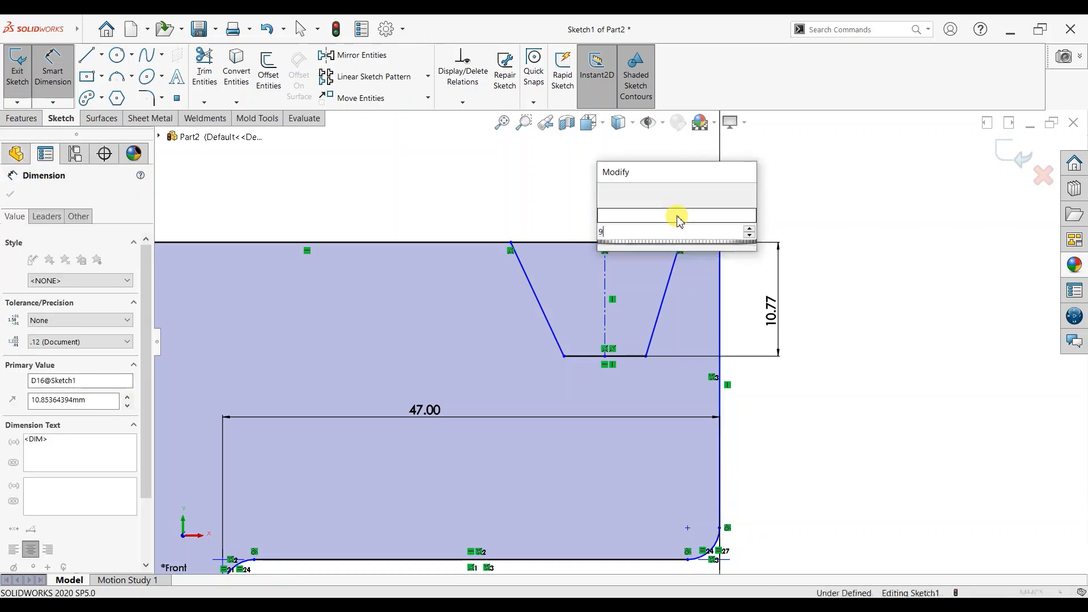
text(9)
key(Return)
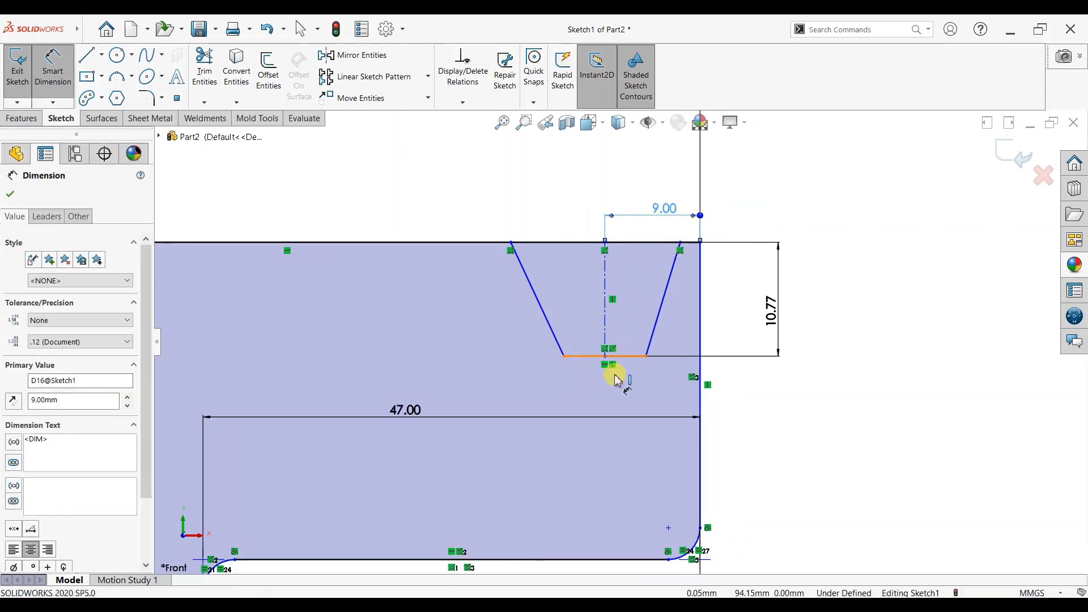
Dimension the width of the groove's bottom line to 6 mm and finish dimensioning
click(611, 357)
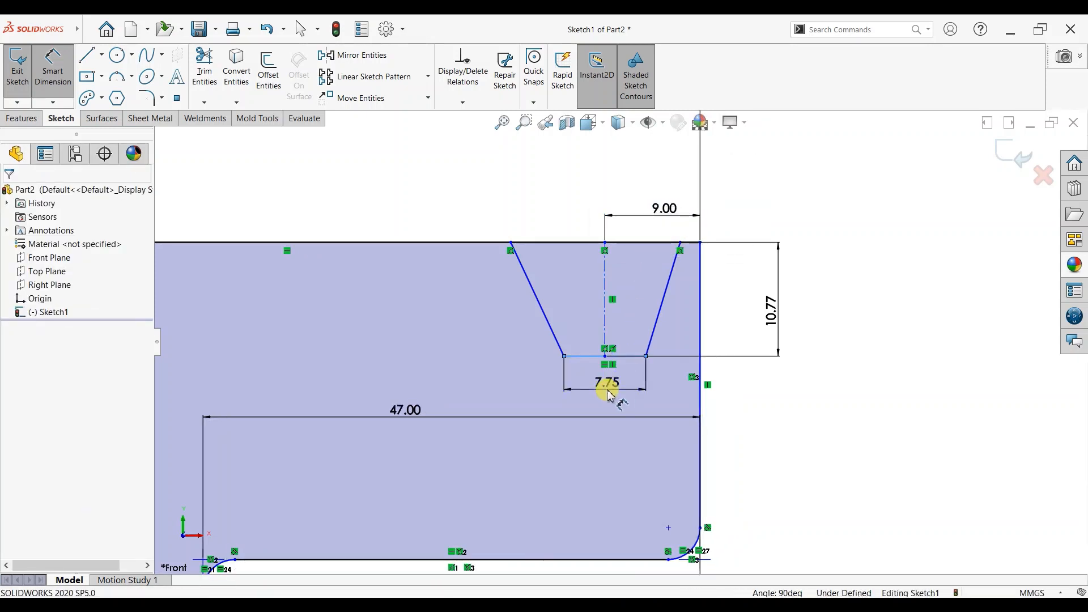
click(608, 394)
text(6)
key(Return)
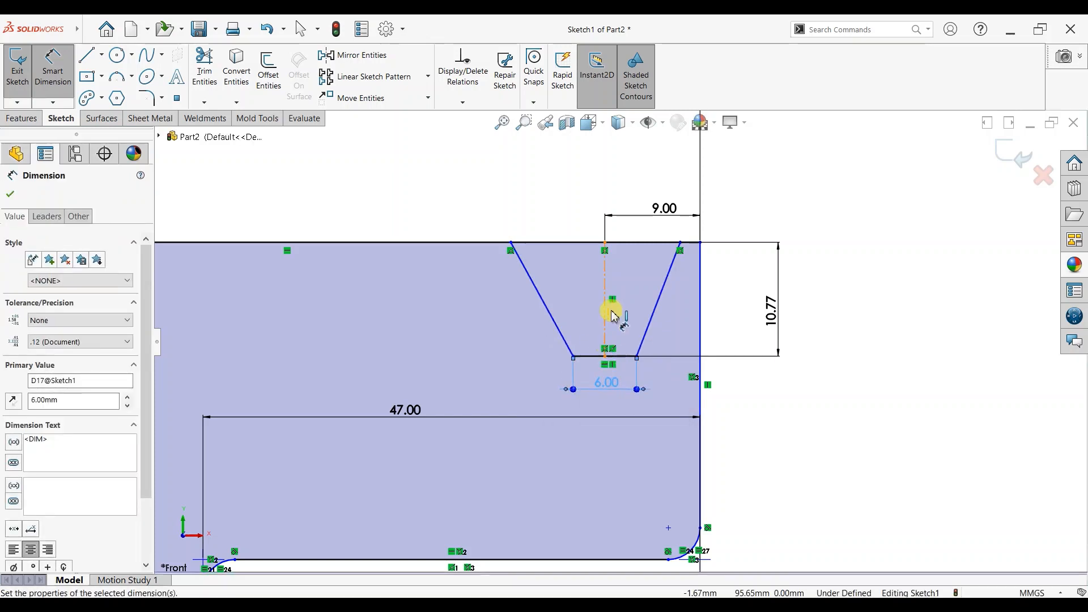
key(Escape)
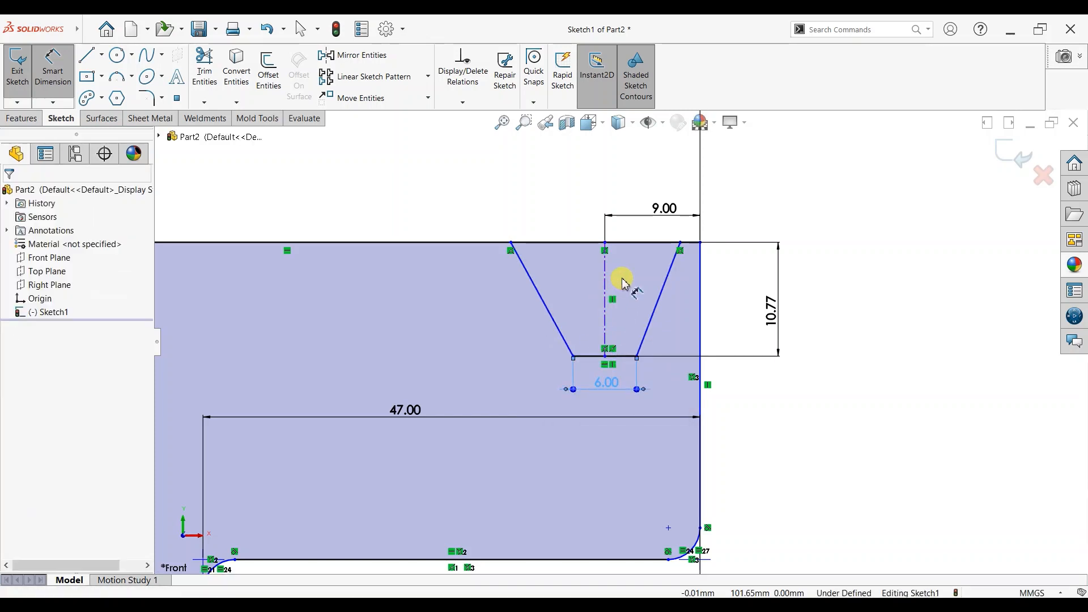
key(Escape)
Try a 35° angle dimension between the groove's two sloped walls, and undo it completely
click(52, 78)
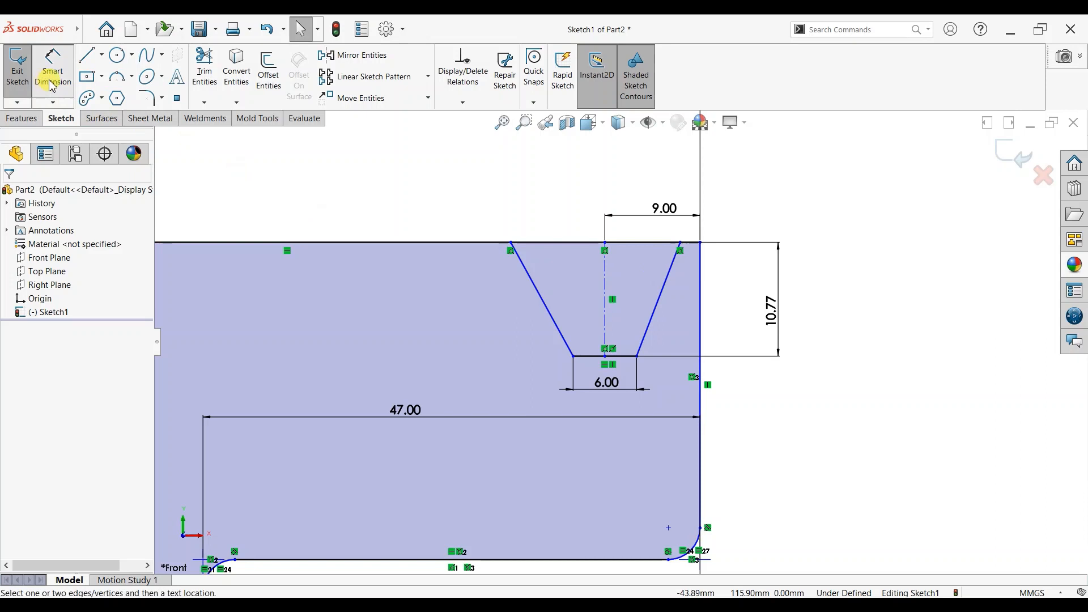
click(552, 316)
click(654, 308)
click(608, 188)
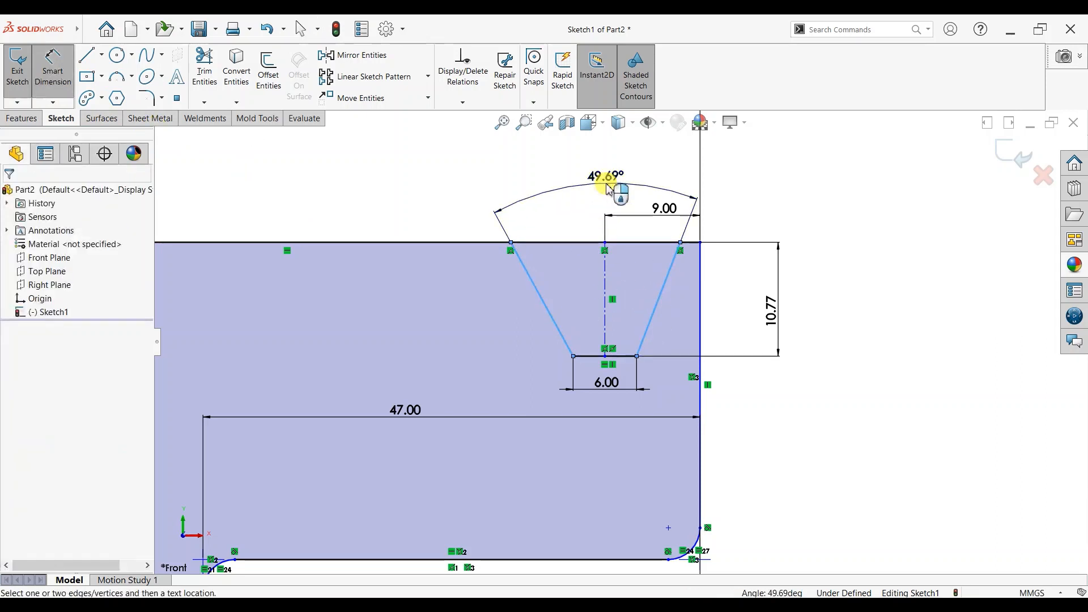
text(35)
key(Return)
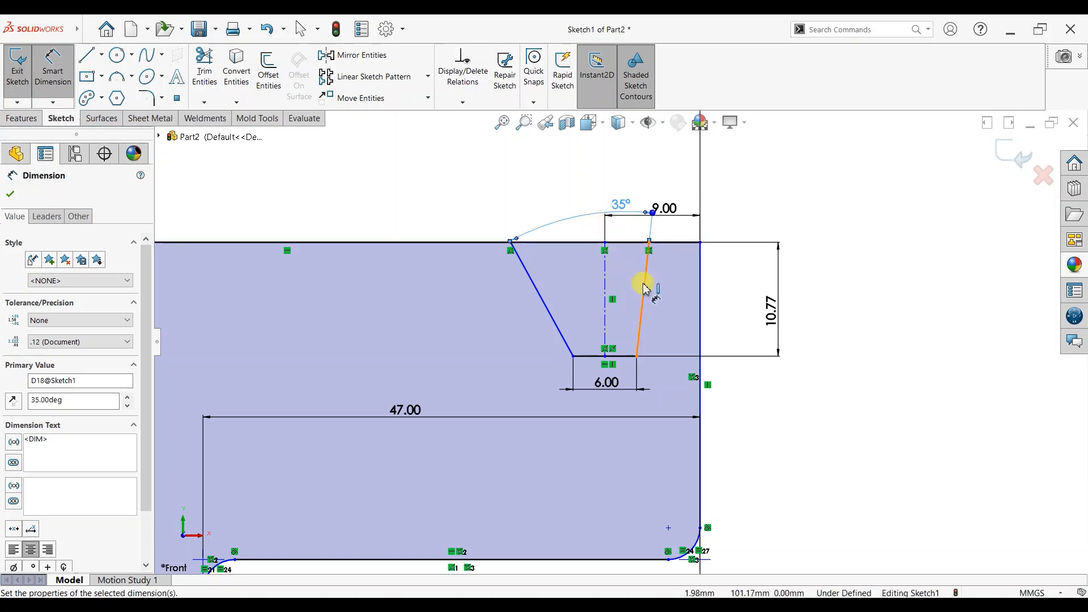
scroll(617, 281, down, 3)
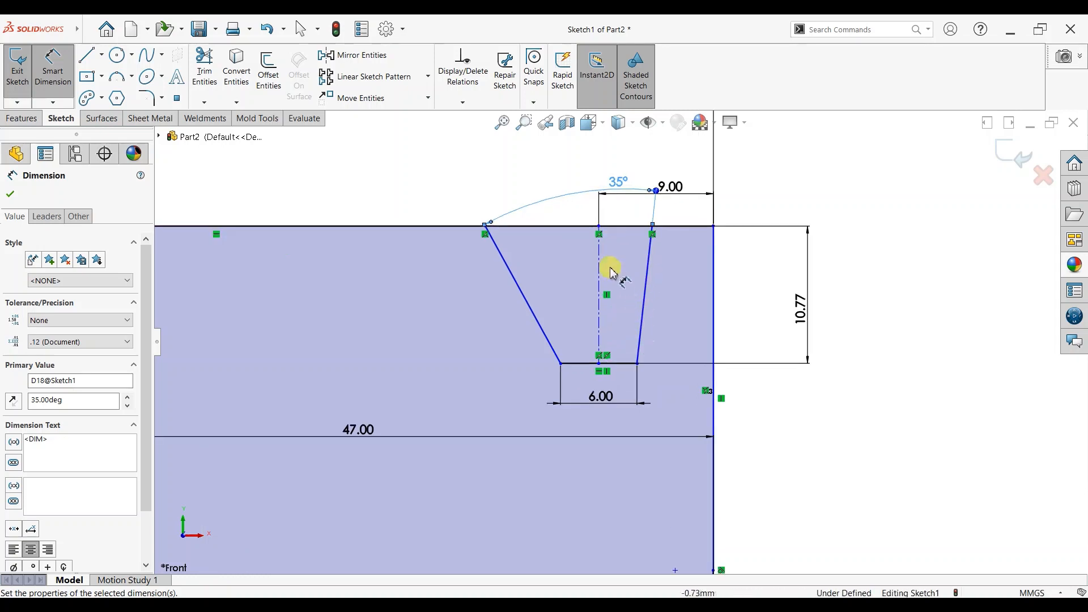
key(Escape)
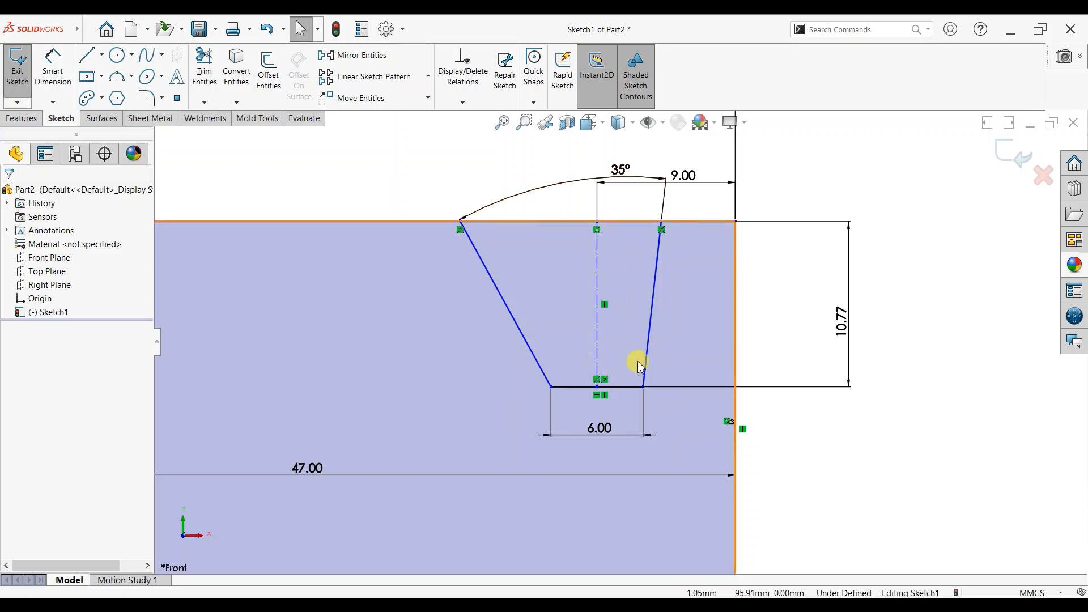
key(ctrl+z)
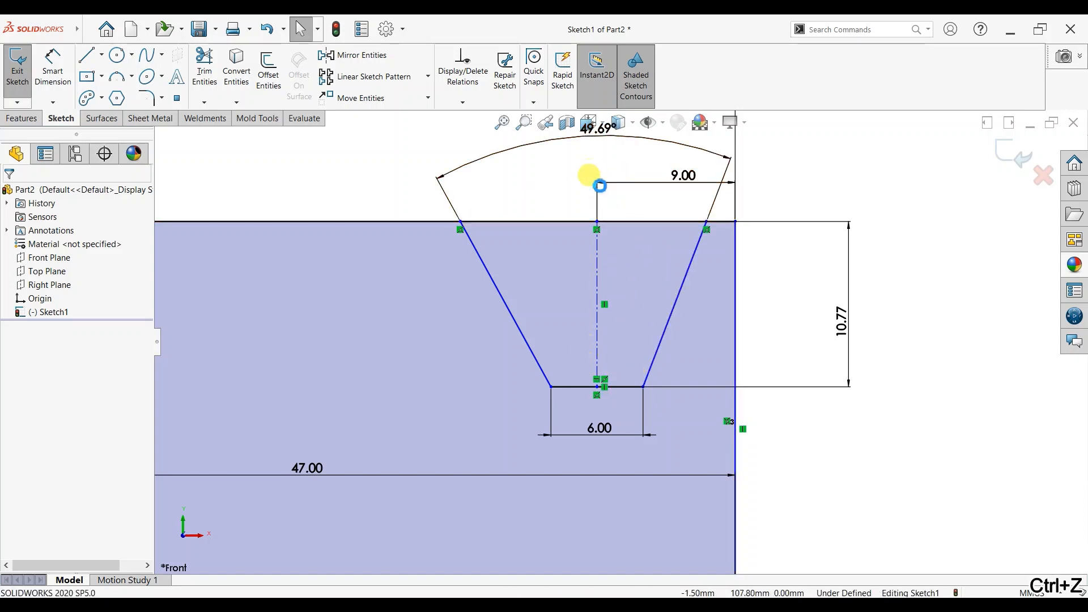
key(ctrl+z)
Dimension the angle between the groove's left wall and its bottom line to 110°
click(53, 66)
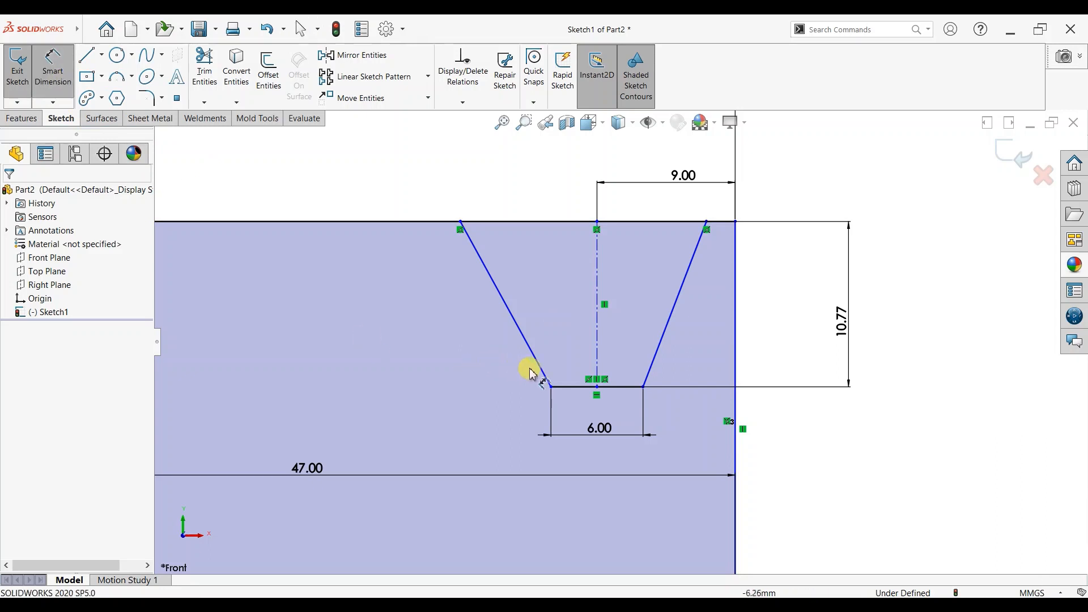
click(566, 378)
click(569, 386)
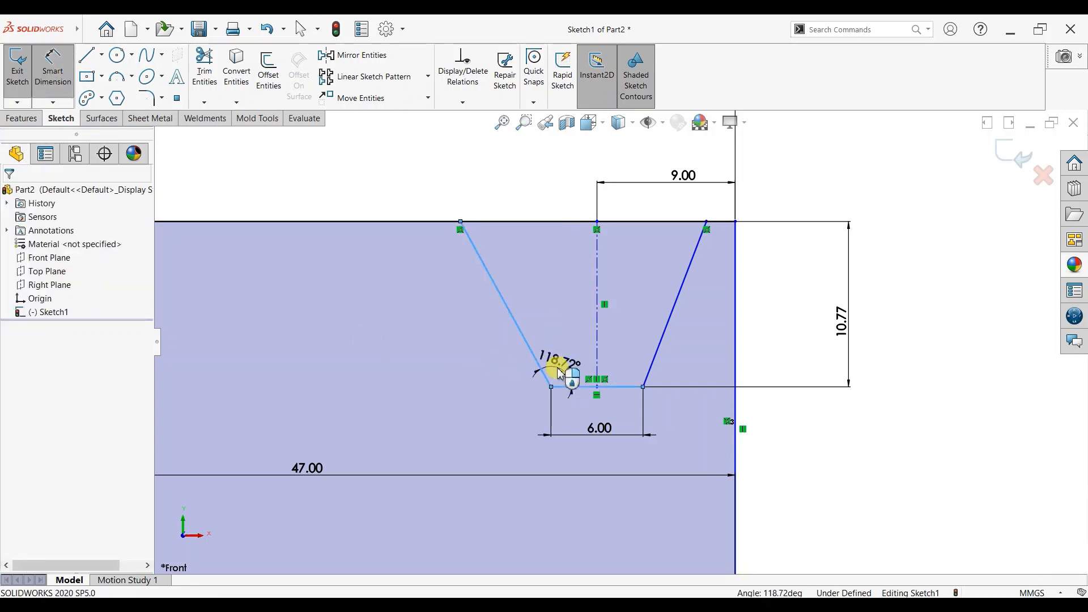
click(560, 374)
text(110)
key(Return)
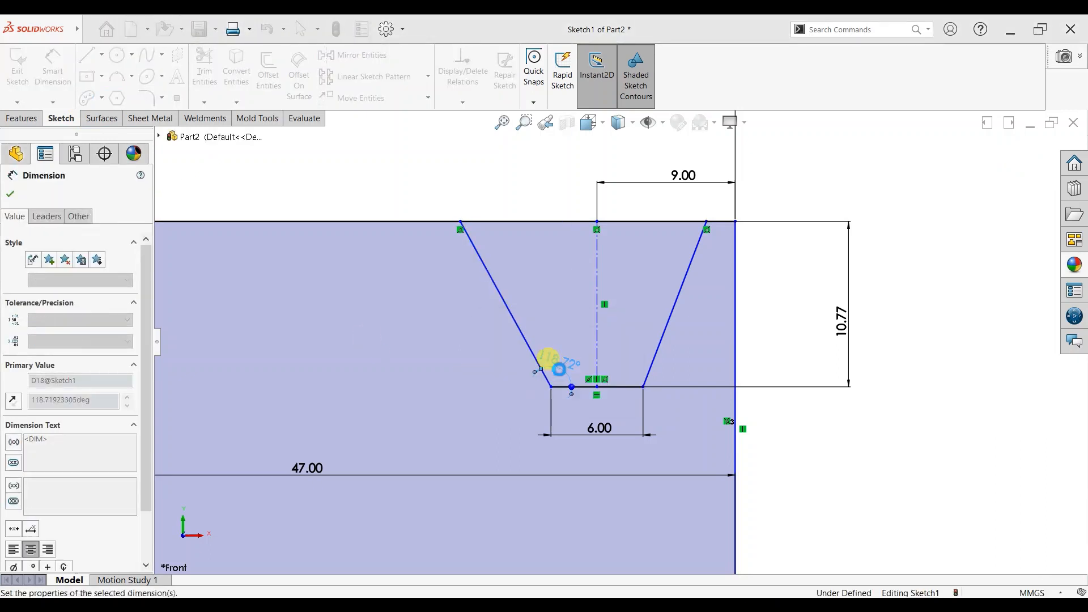
Dimension the angle between the groove's right wall and its bottom line to 110° and finish dimensioning
click(635, 387)
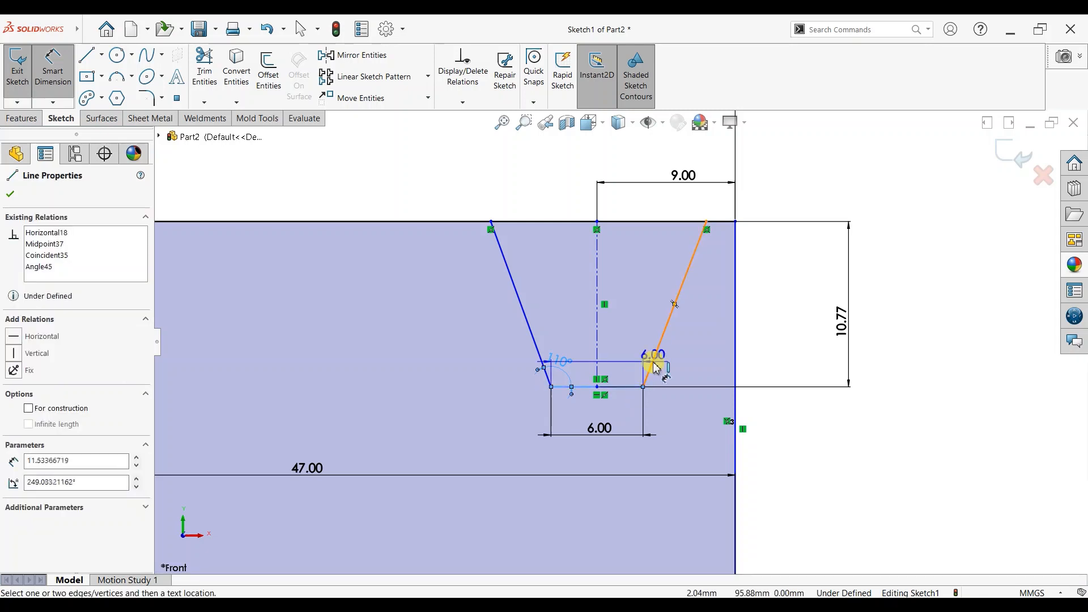
click(653, 362)
click(644, 363)
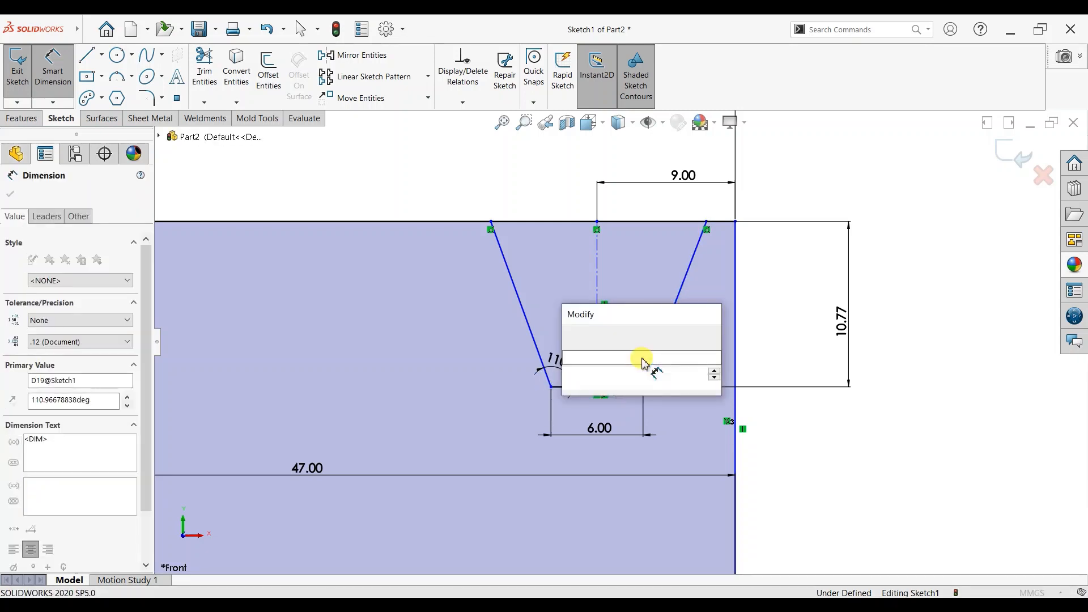
text(110)
key(Return)
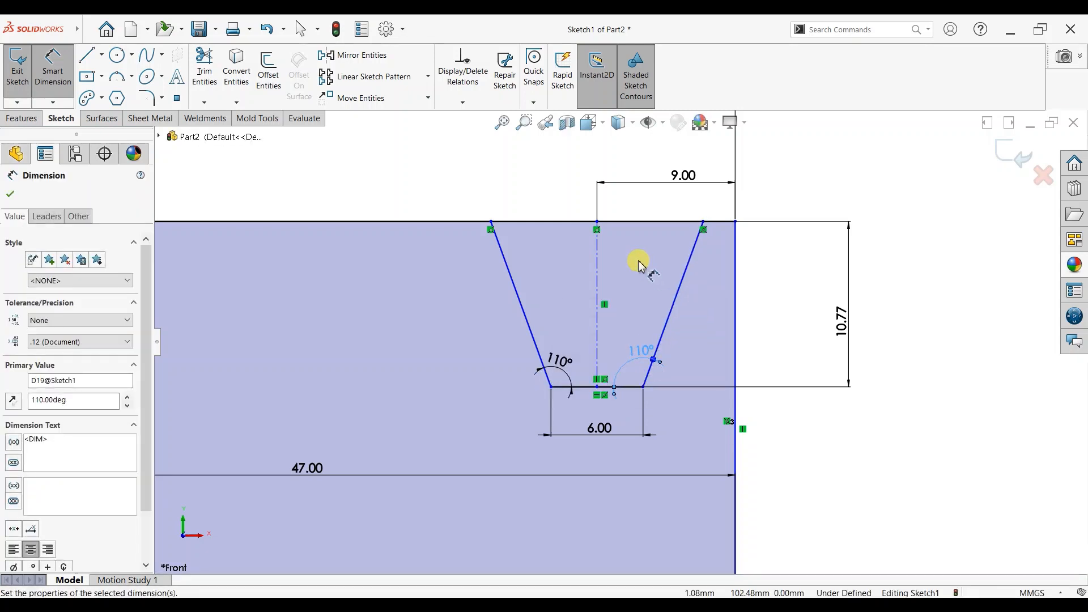
scroll(566, 342, up, 3)
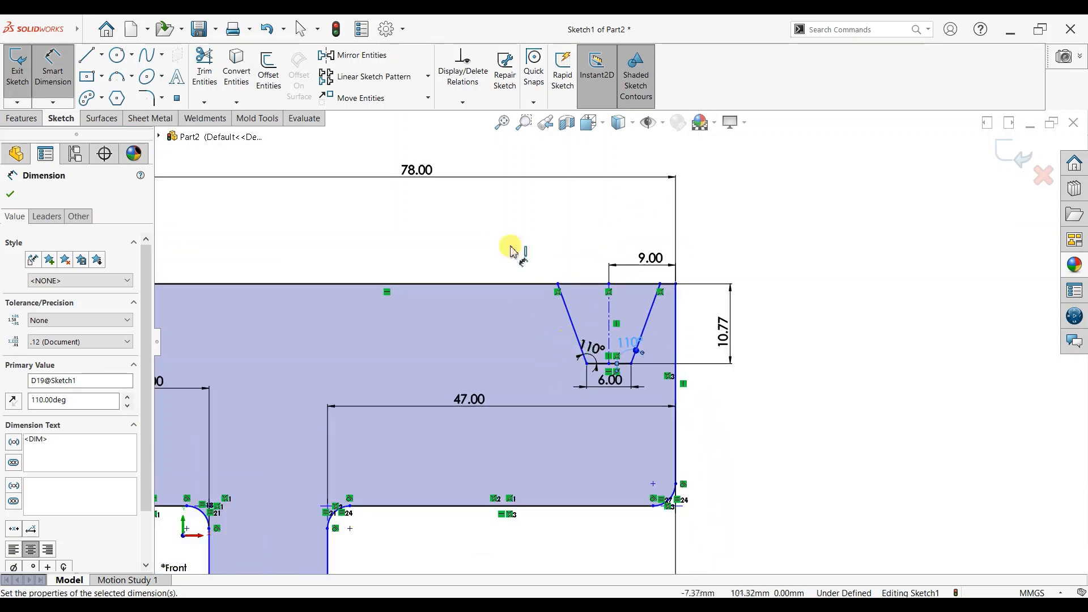
click(54, 150)
key(Escape)
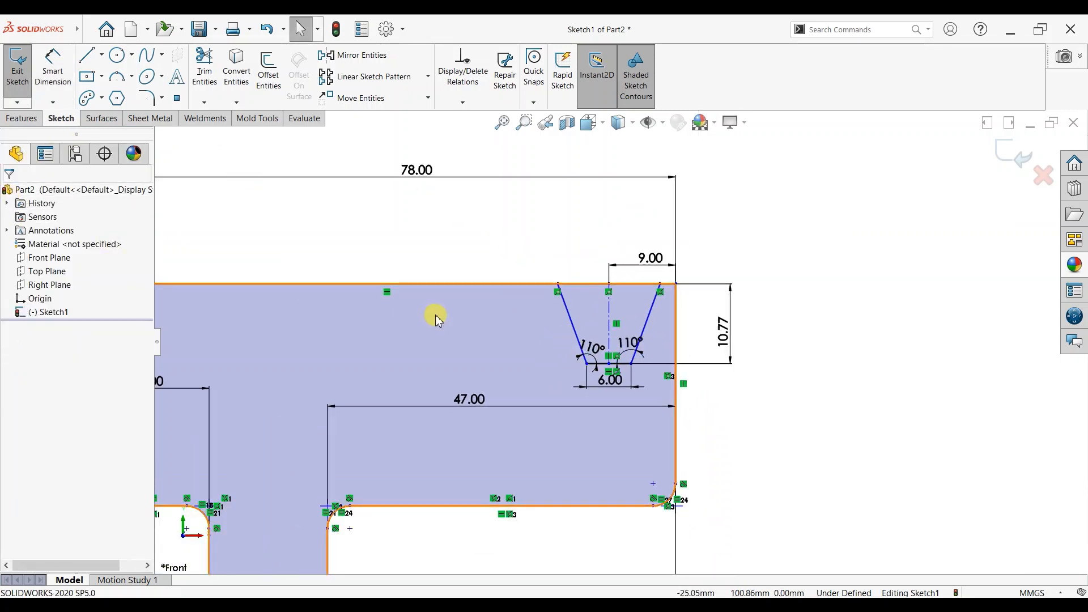
Add a driven angle dimension between the groove's two sloped walls, placed above the rim, and finish dimensioning
click(52, 77)
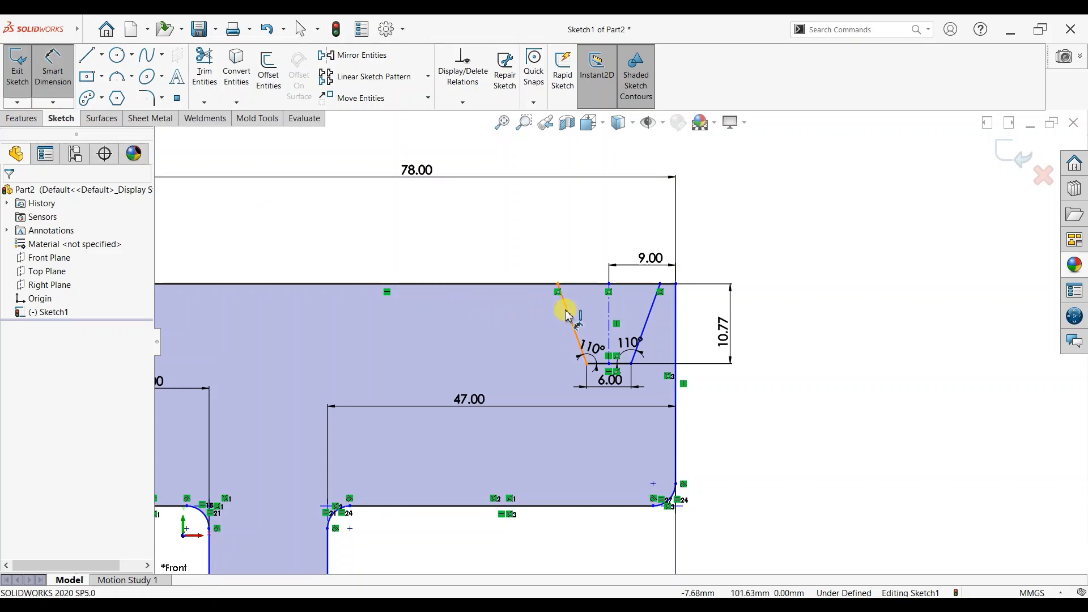
click(651, 317)
click(605, 222)
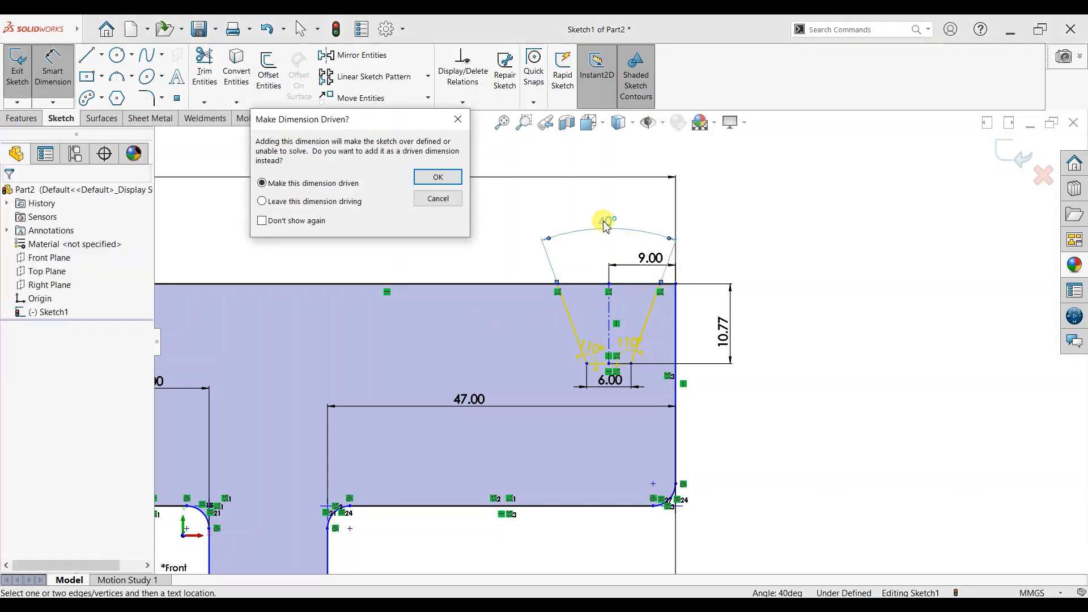
click(437, 177)
scroll(620, 343, up, 3)
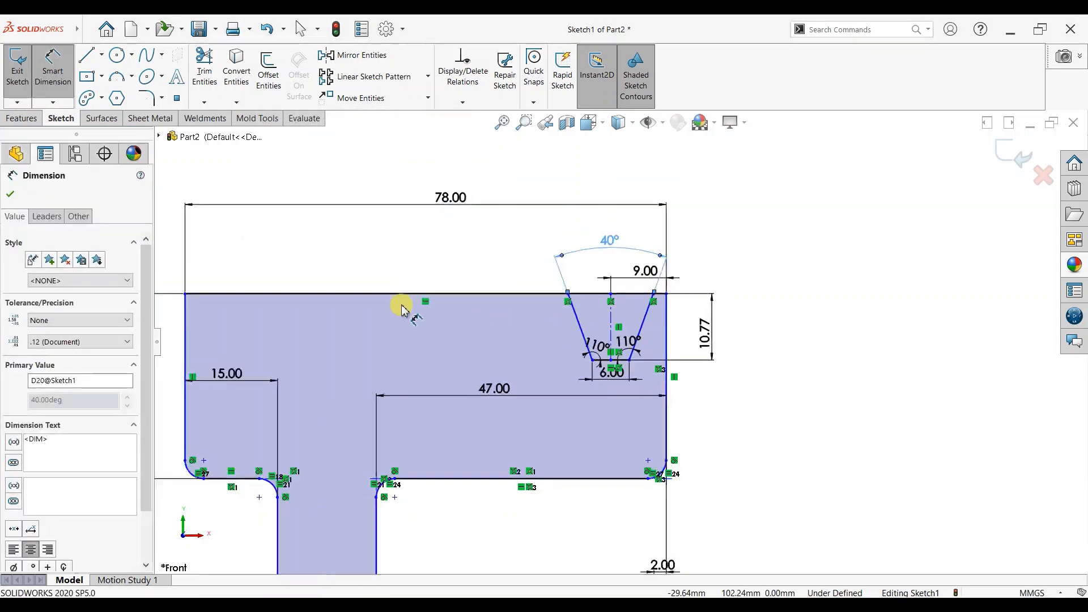
click(10, 194)
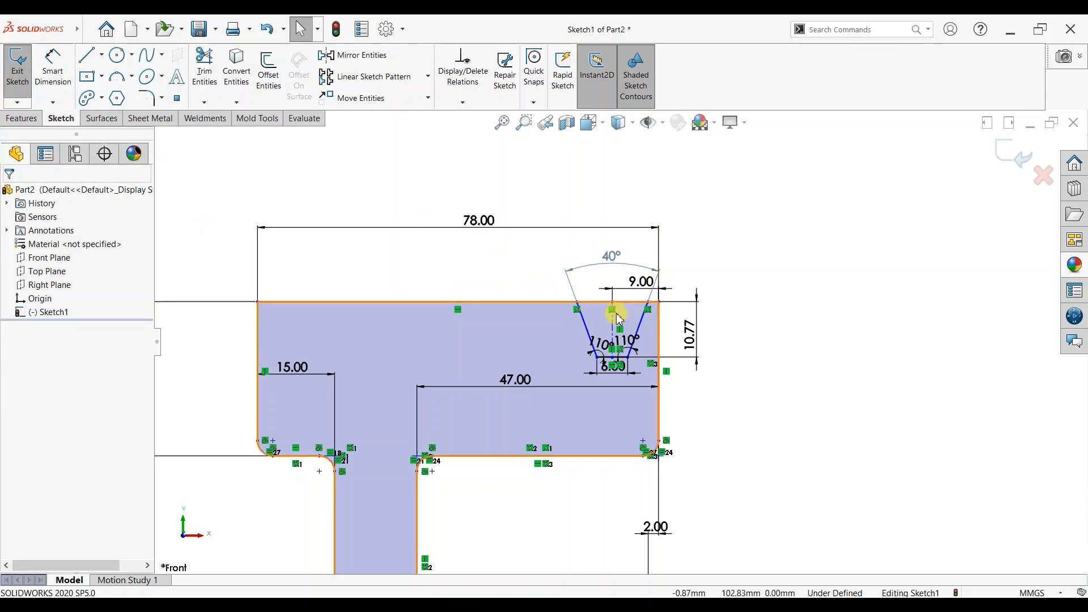
Linear-pattern the groove's two walls and bottom line along the reversed X-axis direction with 15 mm spacing and 5 instances
scroll(617, 317, down, 2)
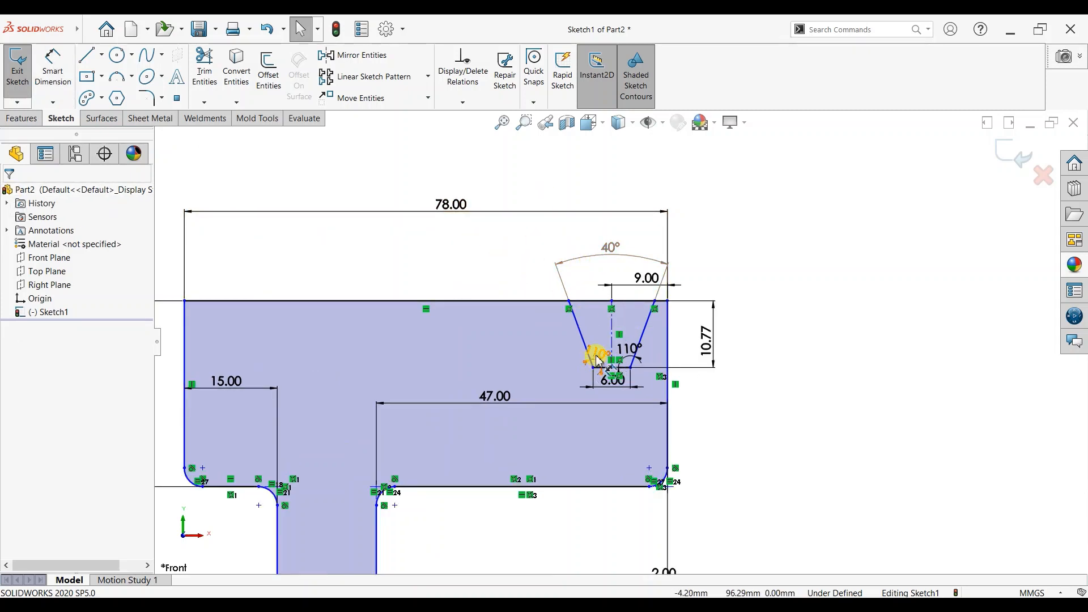
click(372, 76)
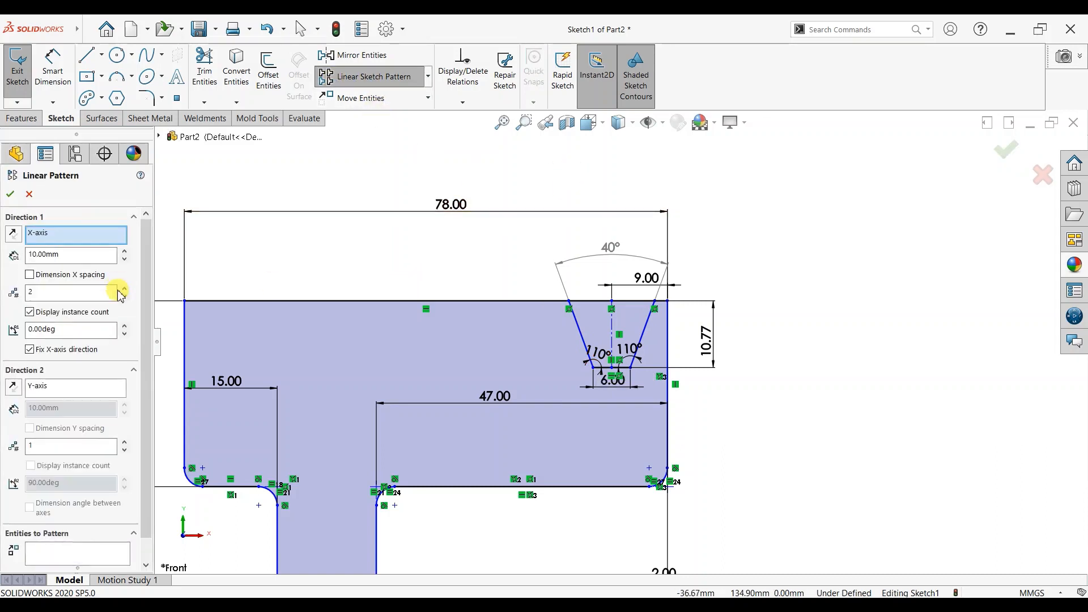
click(71, 552)
click(584, 339)
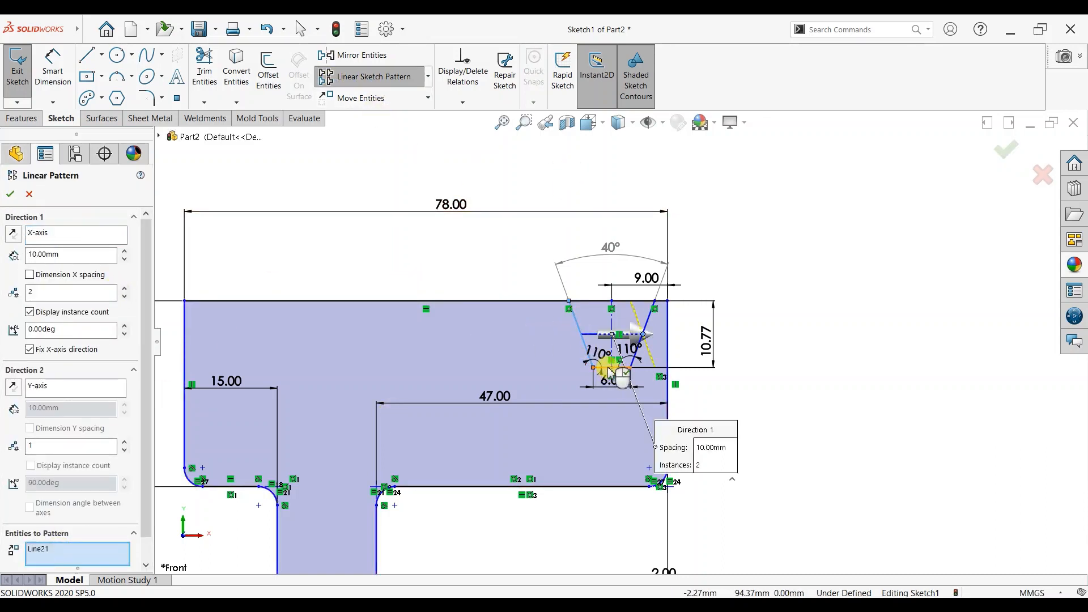
click(649, 316)
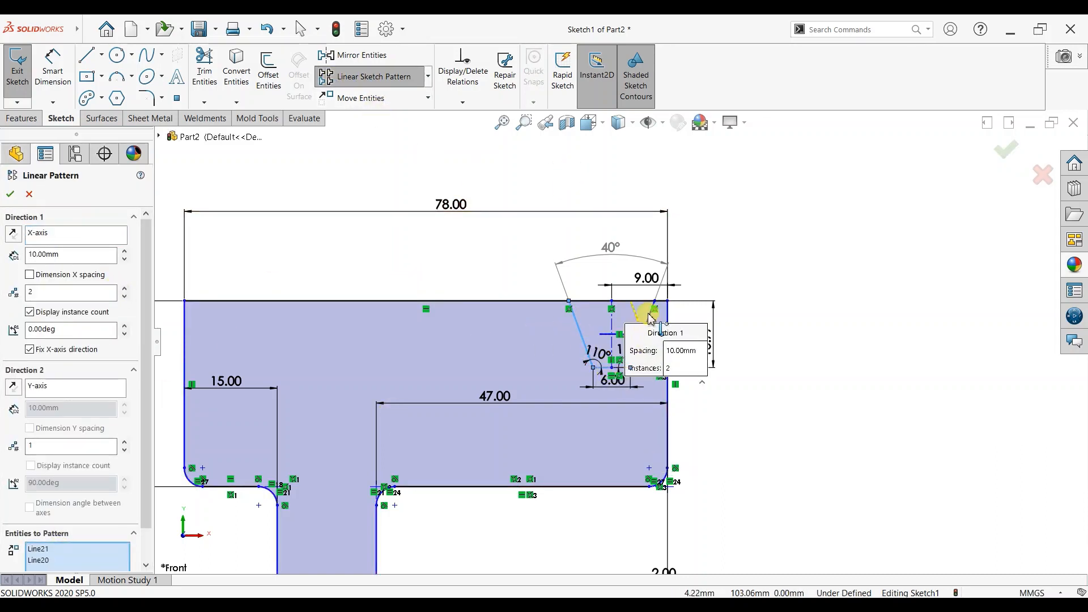
click(12, 234)
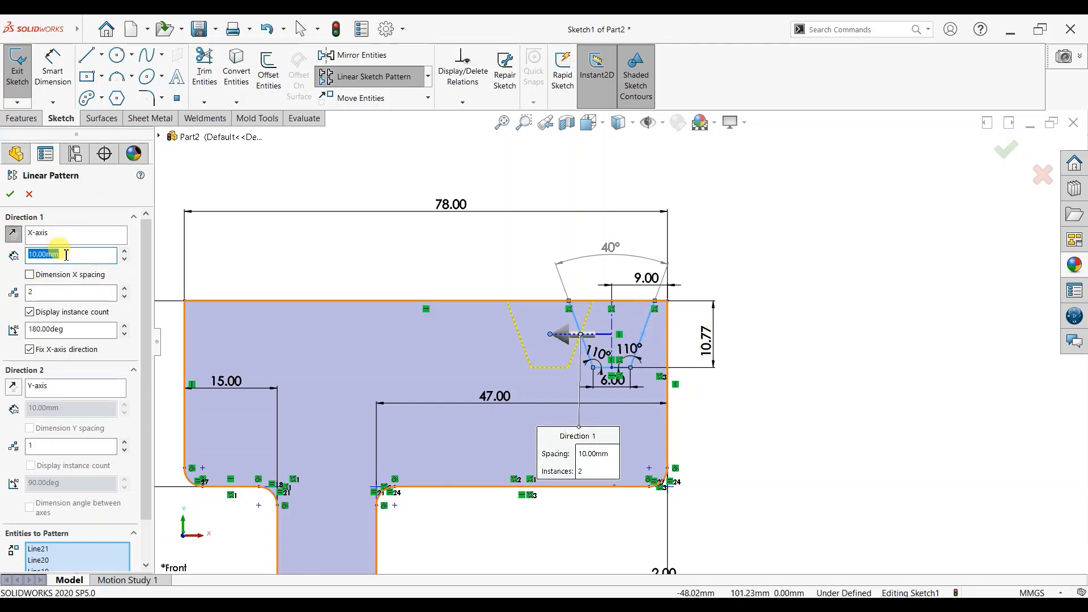
text(15)
key(Return)
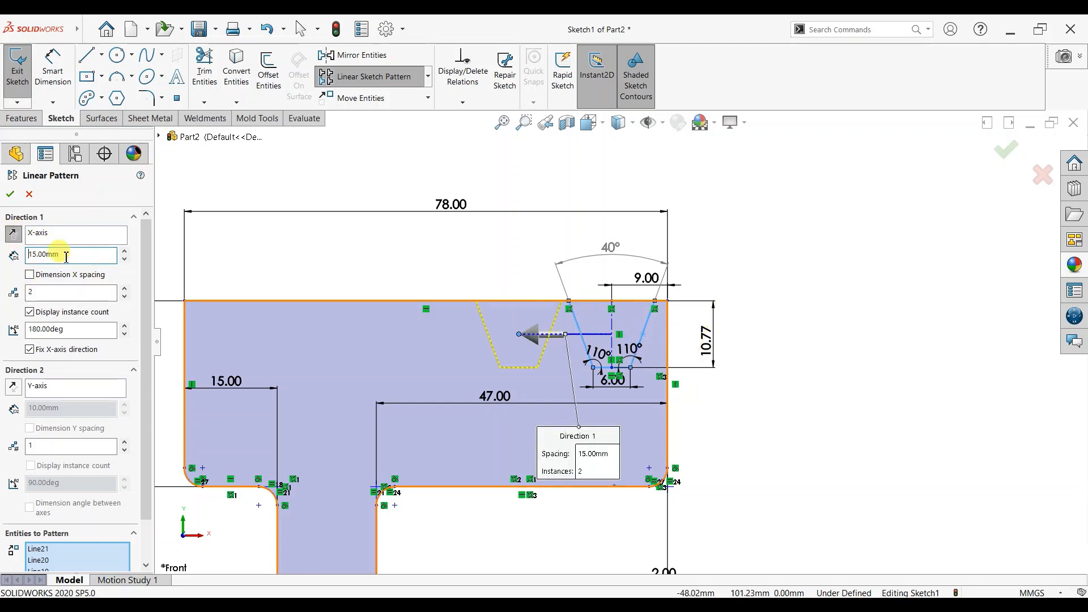
click(124, 289)
click(124, 288)
click(124, 289)
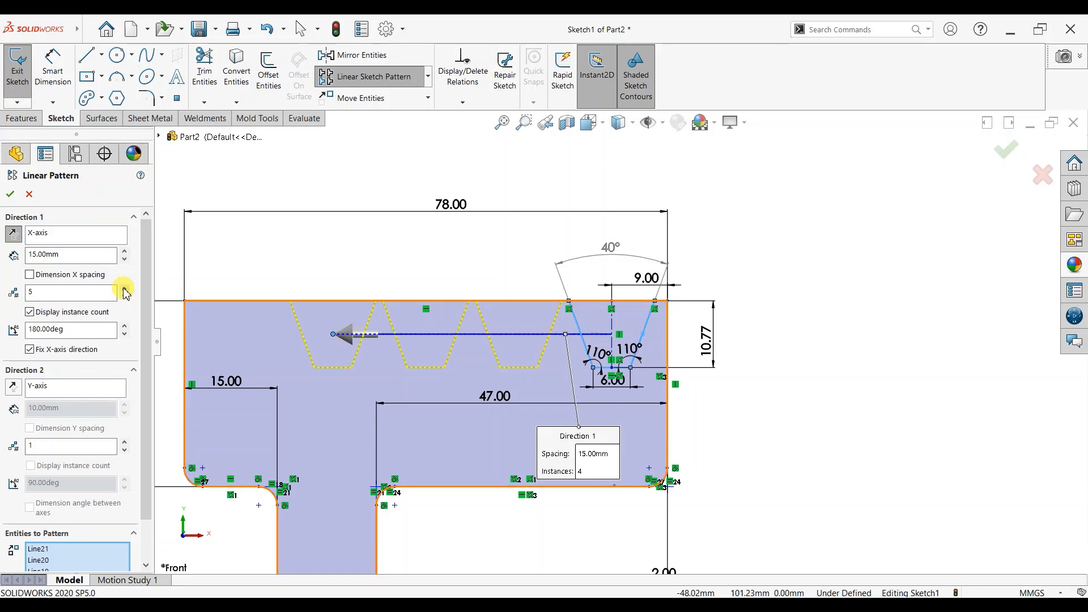
click(11, 195)
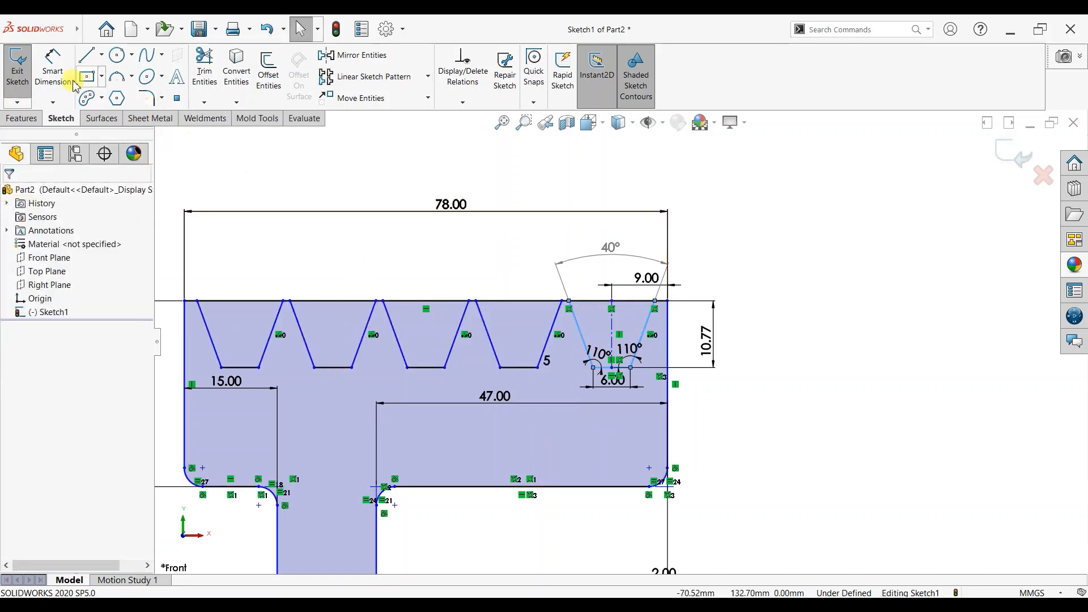
Power-trim the rim's outer line across the openings of all five grooves and finish trimming
click(205, 68)
click(254, 300)
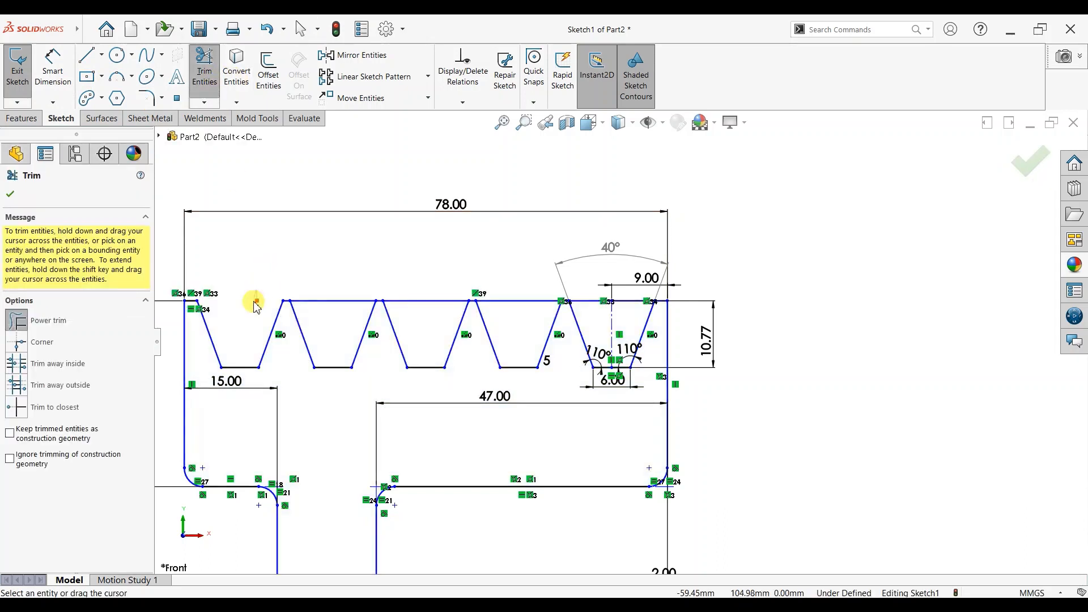
drag(255, 304, 582, 271)
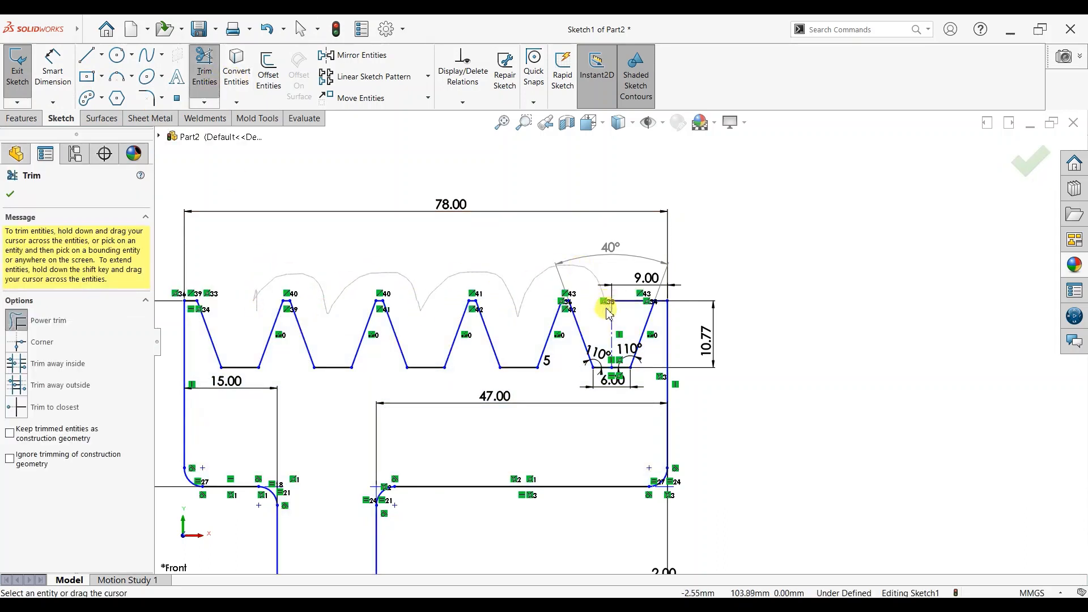
drag(632, 318, 629, 321)
scroll(521, 333, up, 8)
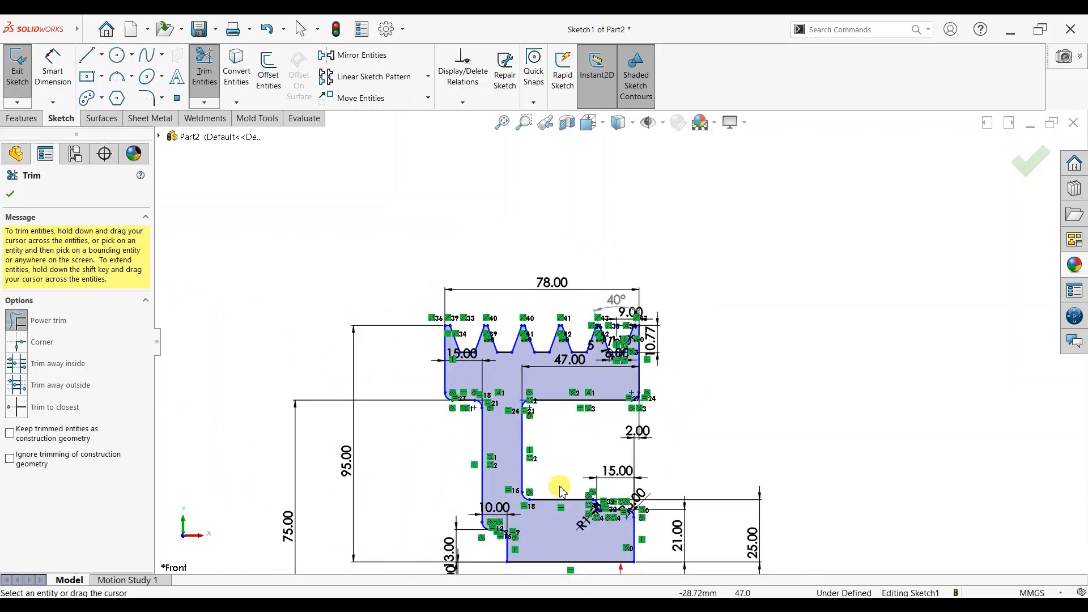
scroll(563, 528, down, 3)
click(12, 194)
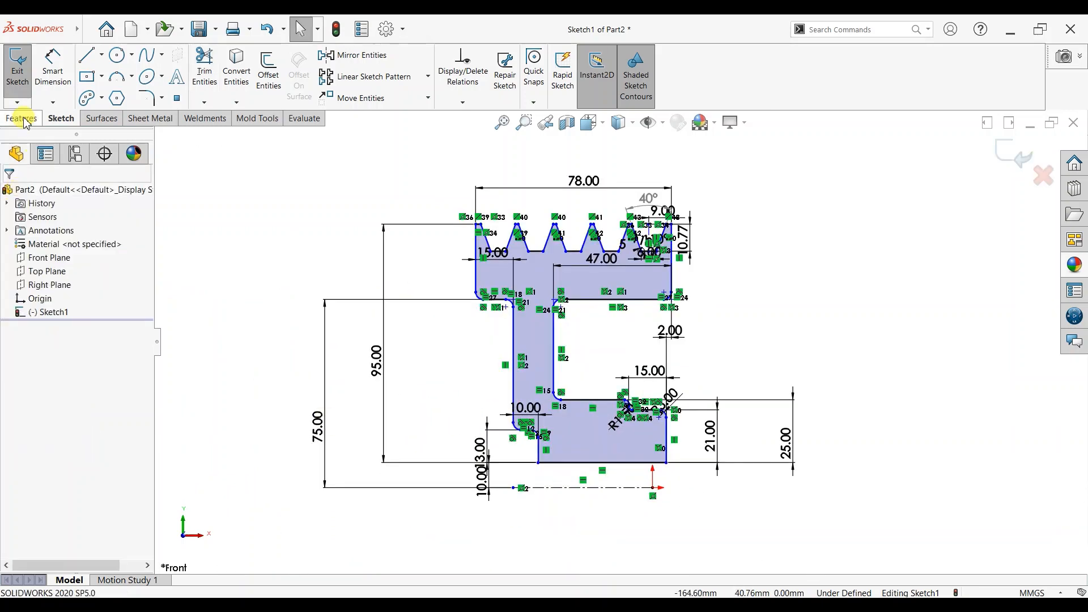
Revolve the grooved half-section profile about the horizontal centerline into a solid pulley
click(21, 118)
click(490, 486)
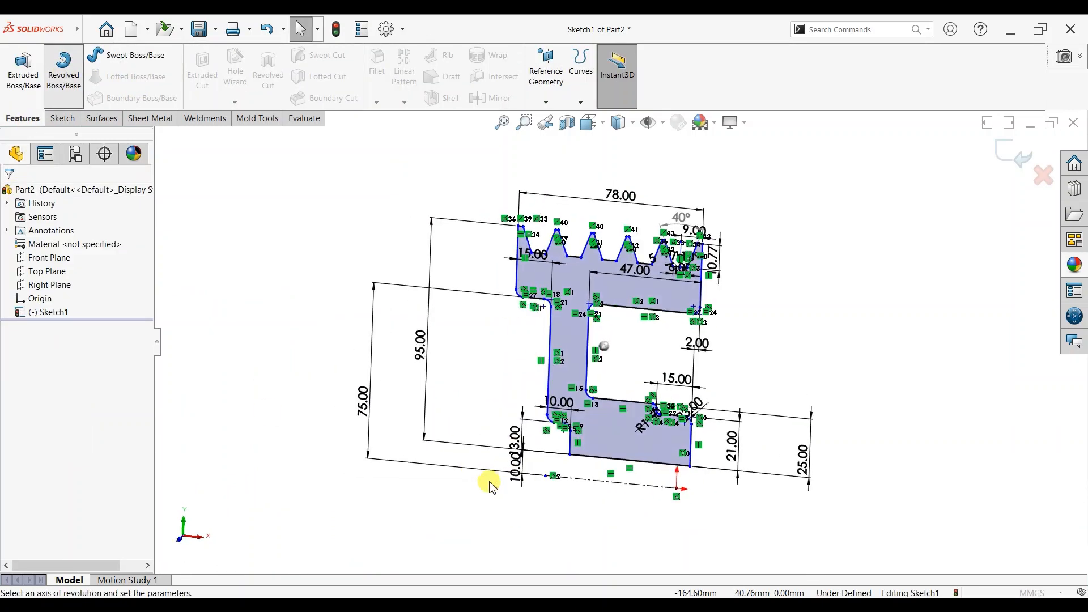
click(10, 194)
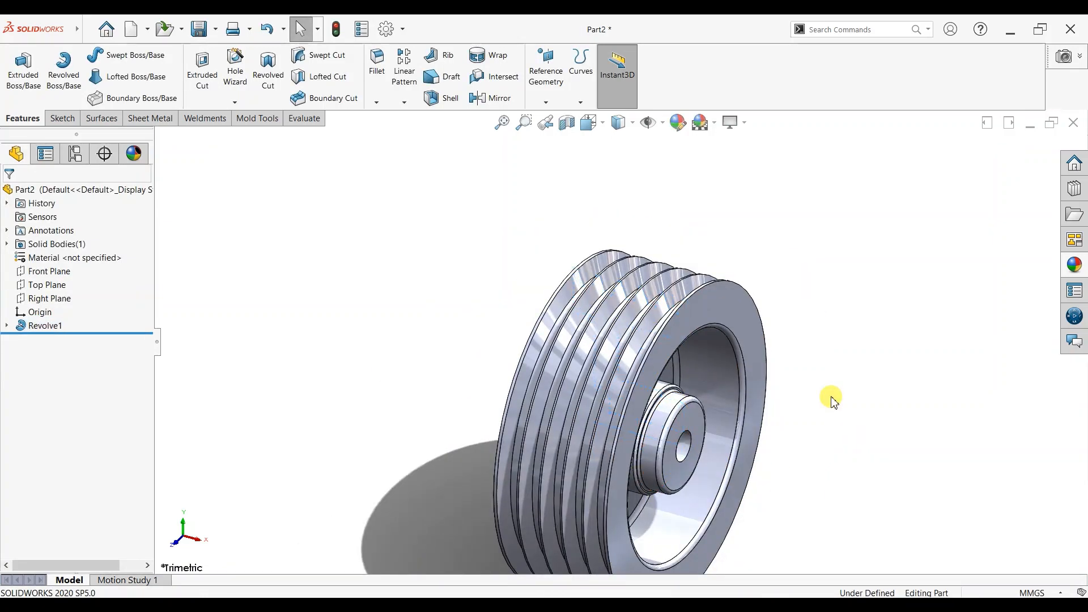
Apply the Cast Stainless Steel material from the Steel category to the part
middle_drag(831, 396, 686, 502)
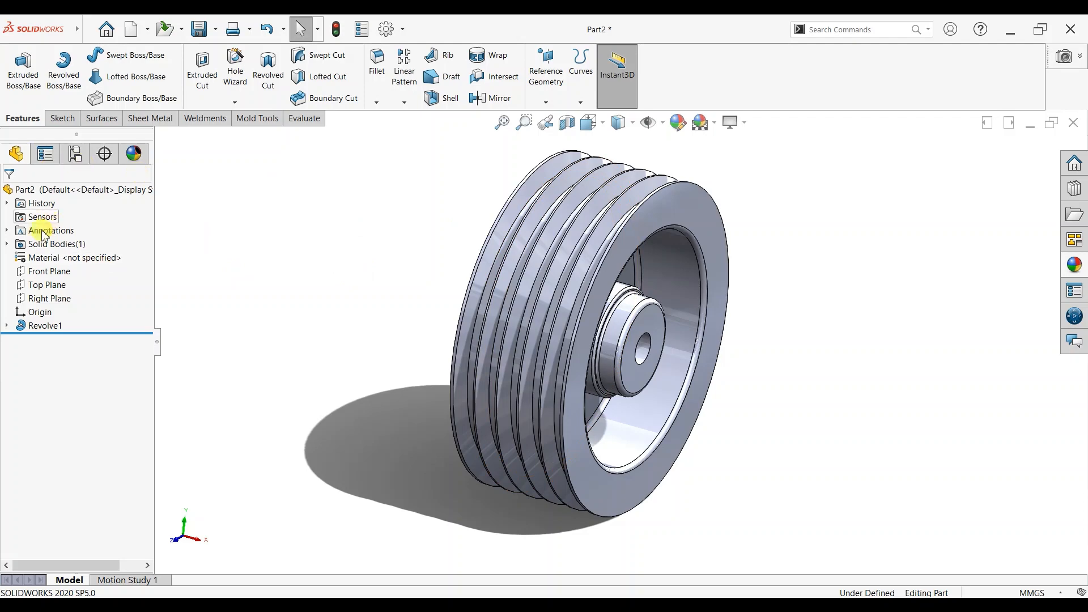
right_click(41, 260)
click(60, 267)
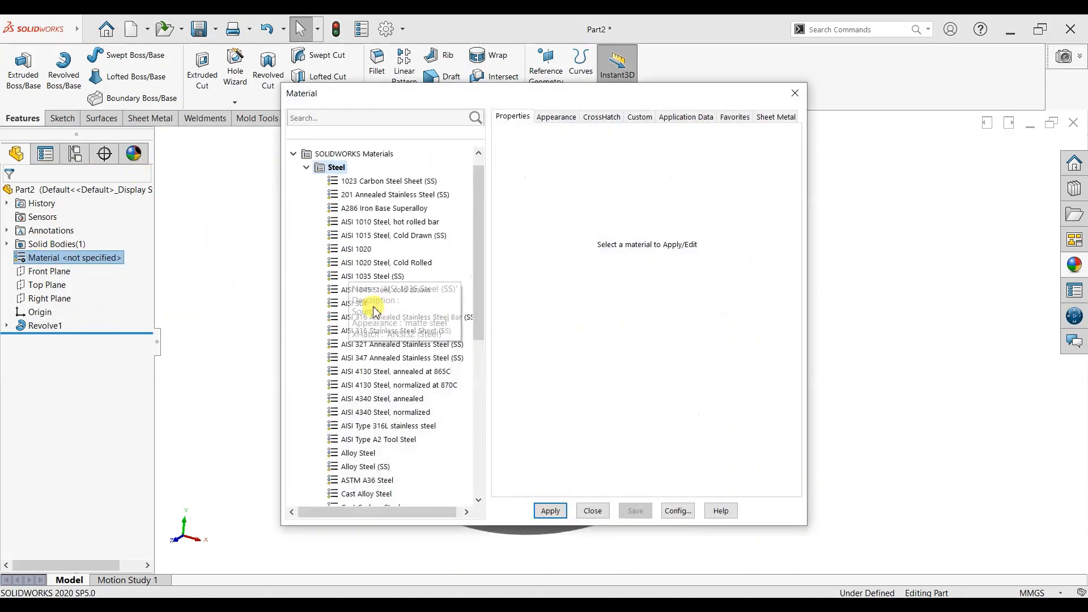
drag(477, 276, 478, 287)
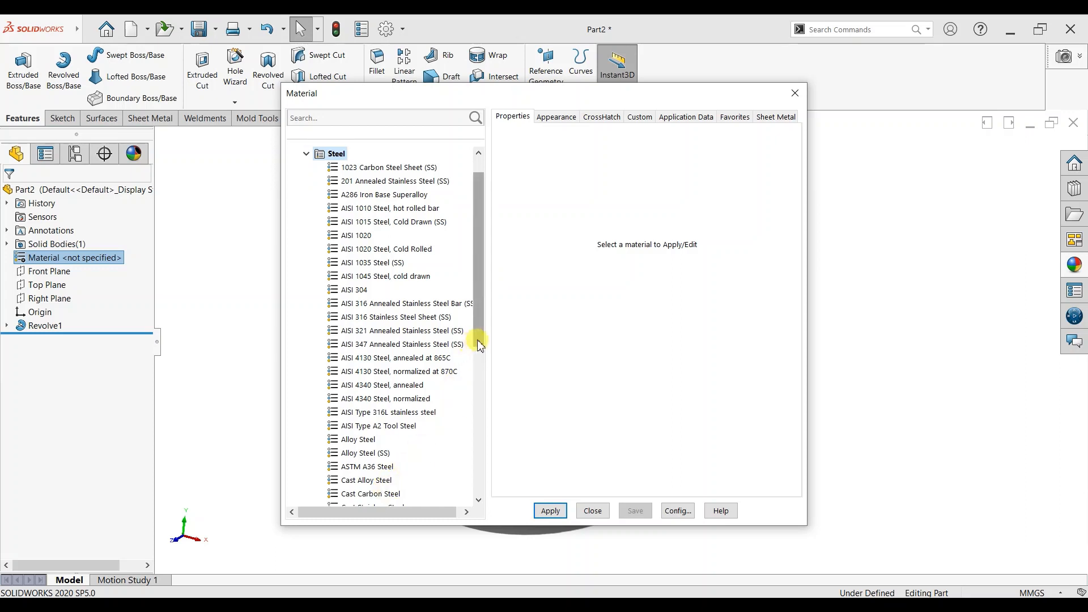
drag(479, 344, 480, 359)
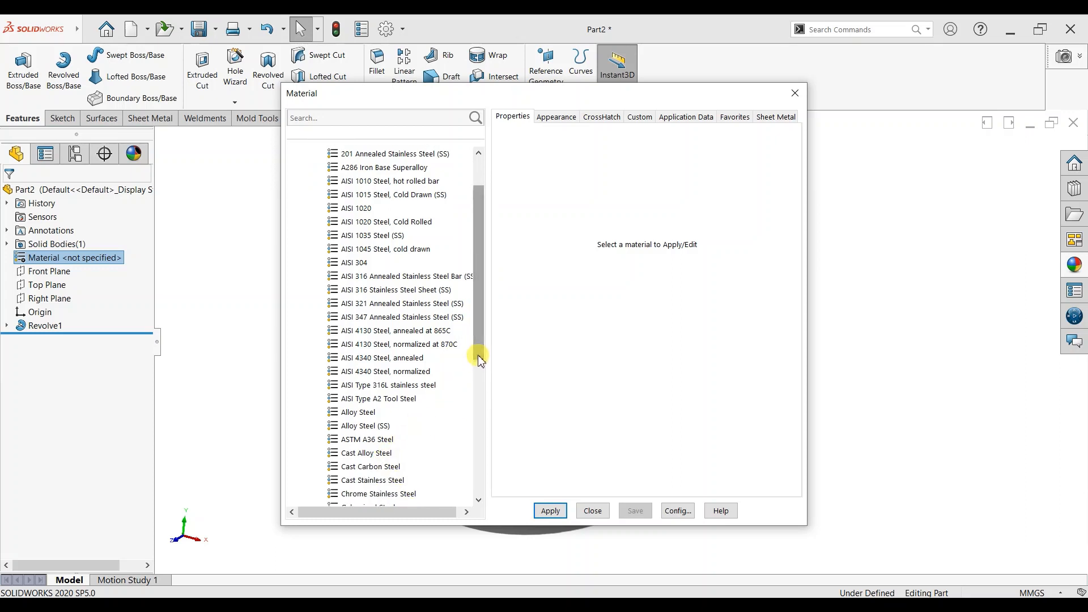
click(356, 481)
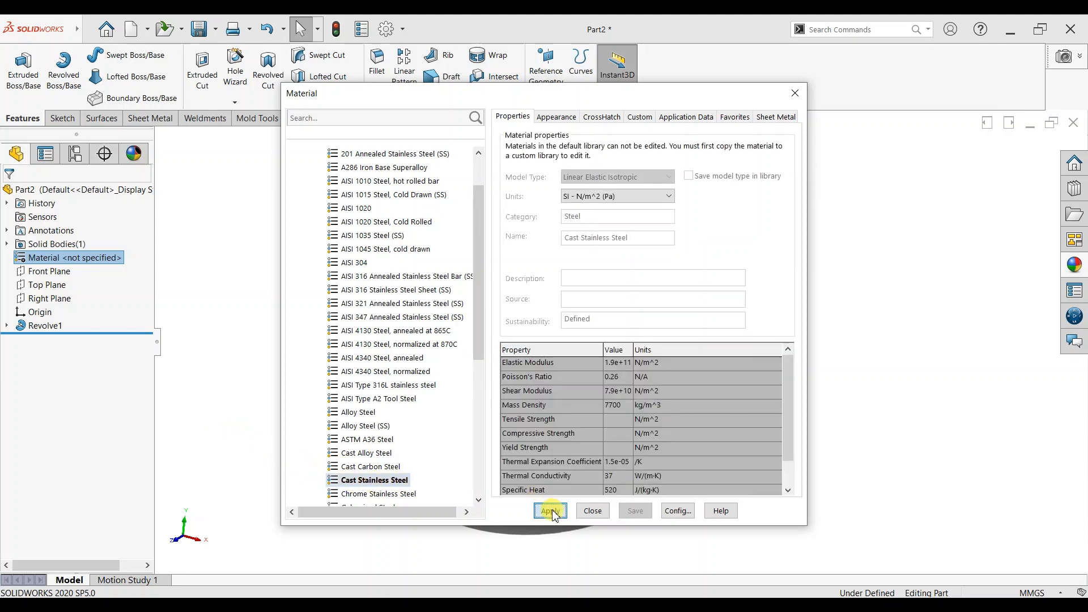
click(592, 510)
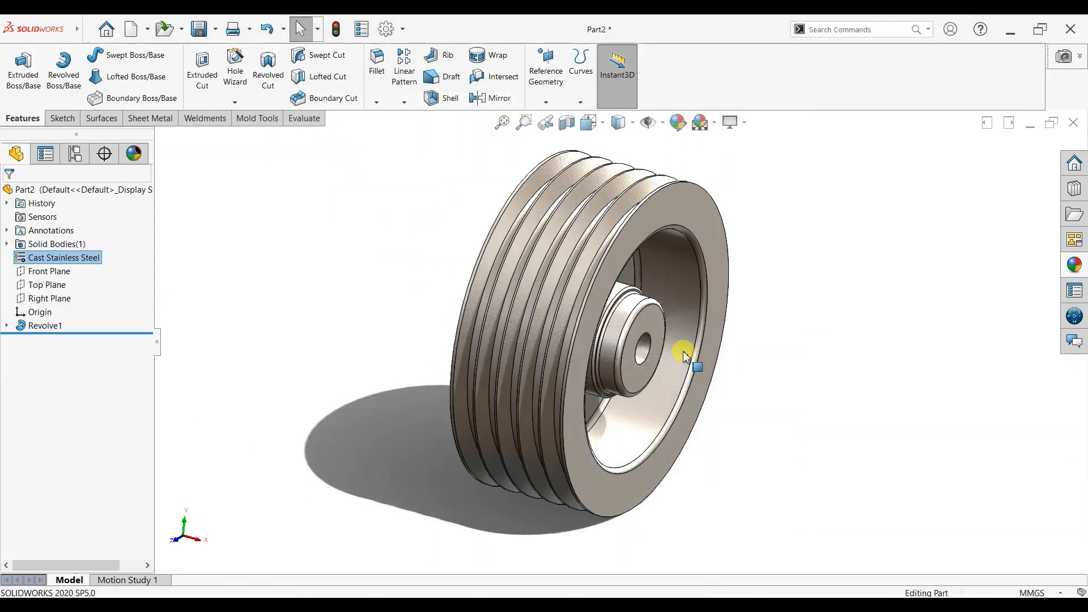
Start a sketch on the hub's end face on the shallow recess side and view it face-on
middle_drag(729, 447, 839, 340)
click(592, 309)
click(639, 274)
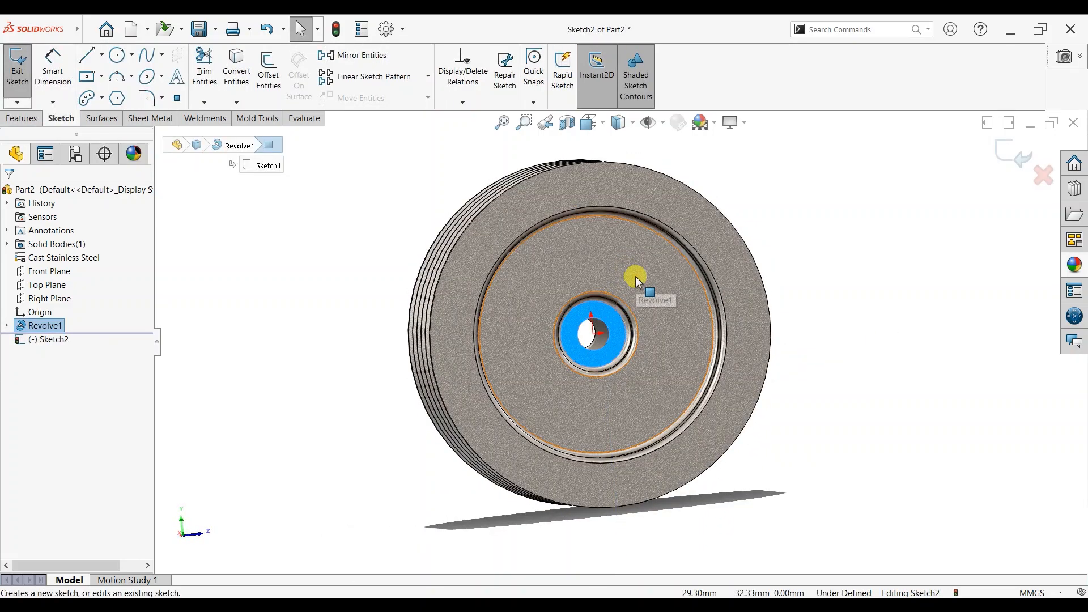
key(ctrl+8)
scroll(611, 295, down, 3)
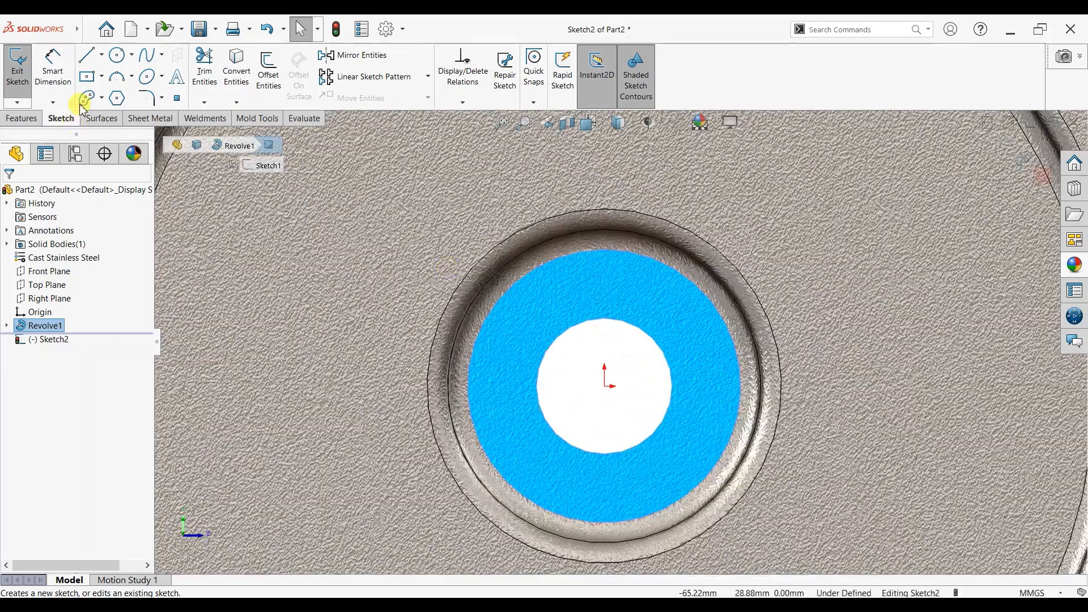
Sketch a center rectangle about 4.9 by 4.5 mm for the keyway, centred on the bore's uppermost point
click(91, 78)
click(604, 318)
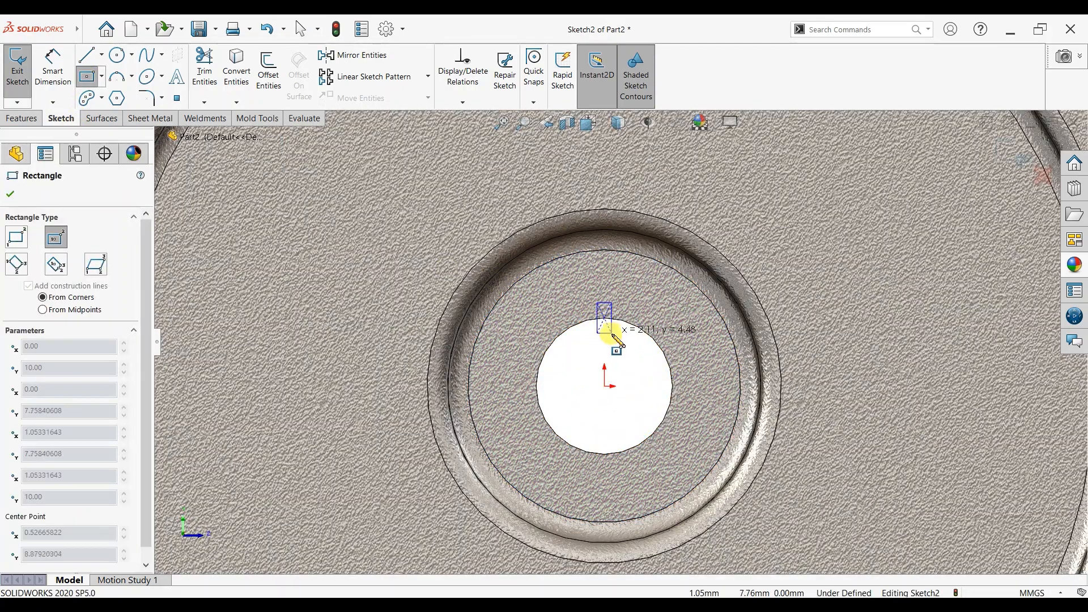
click(622, 334)
key(Escape)
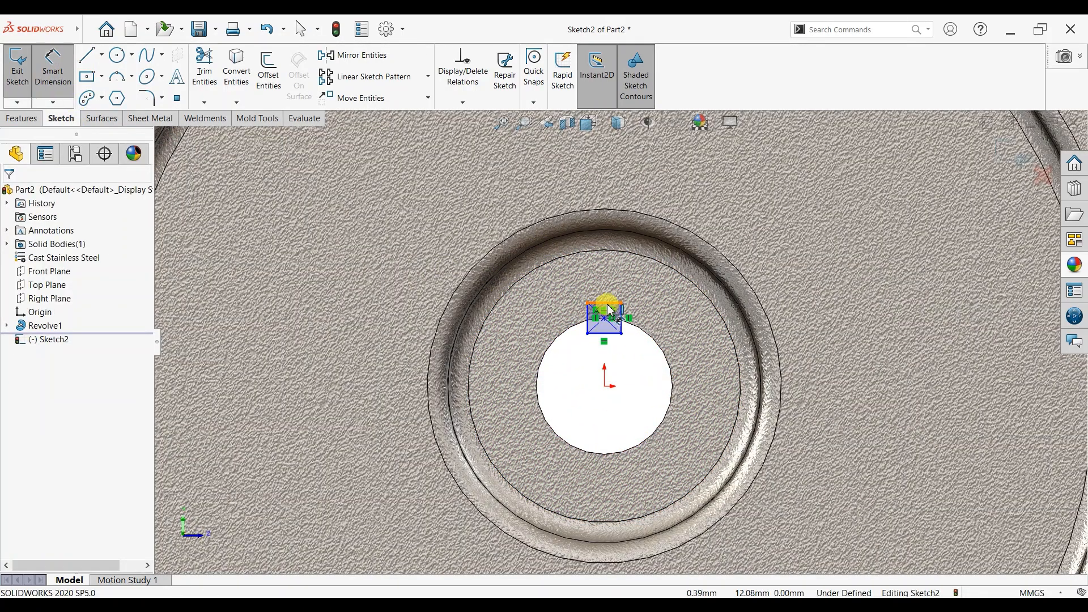
Dimension the keyway rectangle 4.8 mm wide and 4.9 mm high, and finish dimensioning
click(604, 303)
click(604, 286)
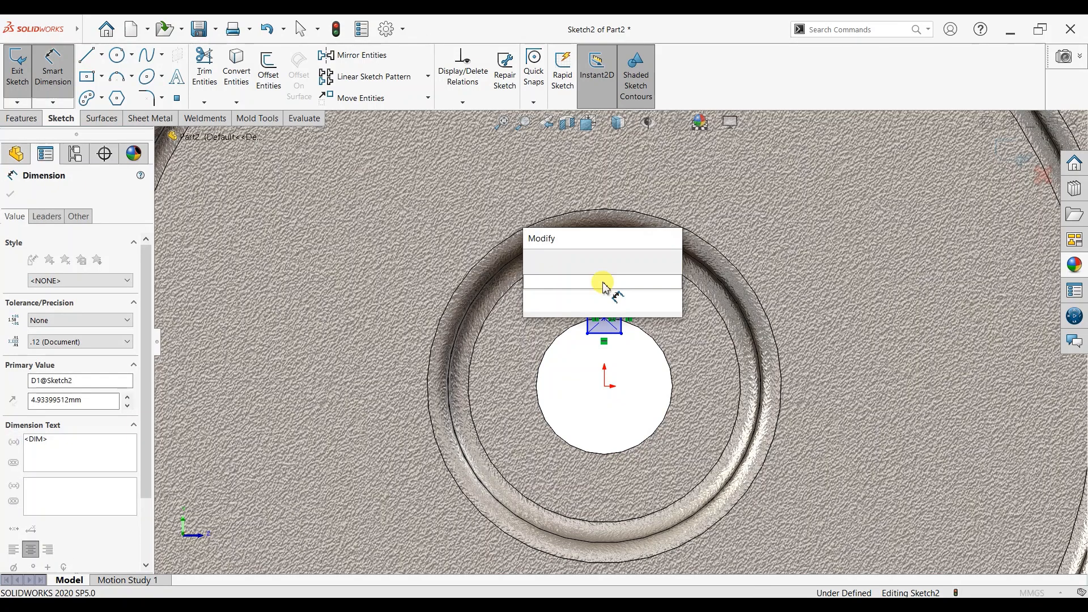
text(4.8)
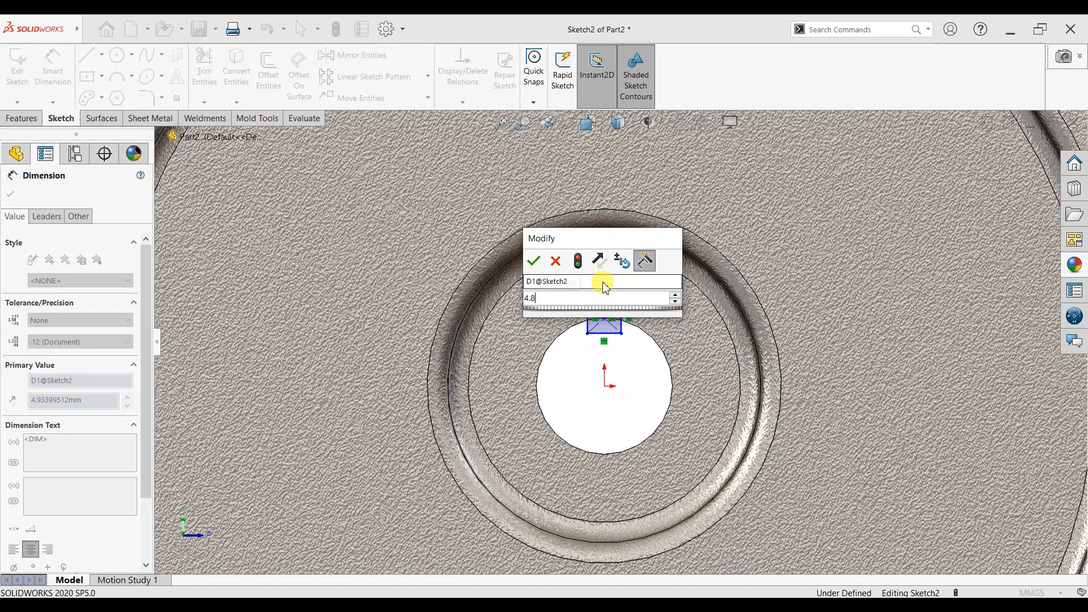
key(Return)
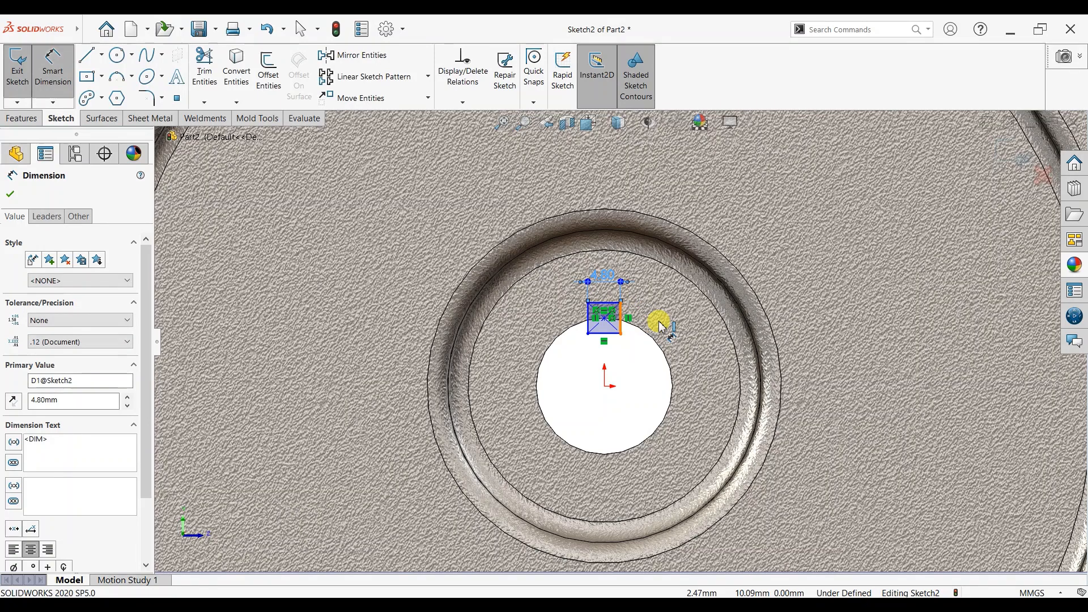
click(621, 317)
click(658, 321)
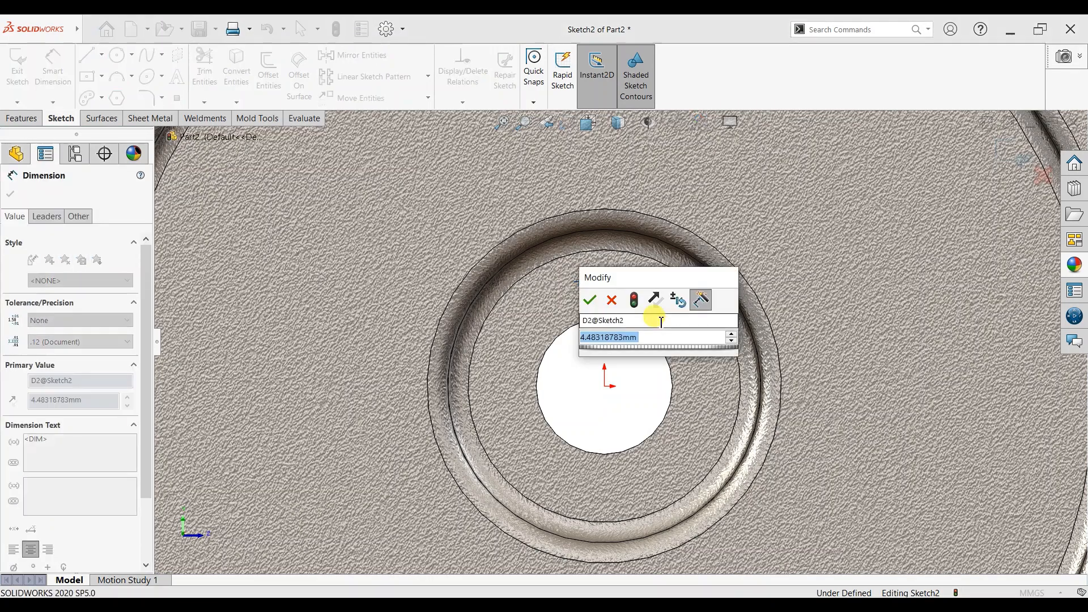
text(4.9)
key(Return)
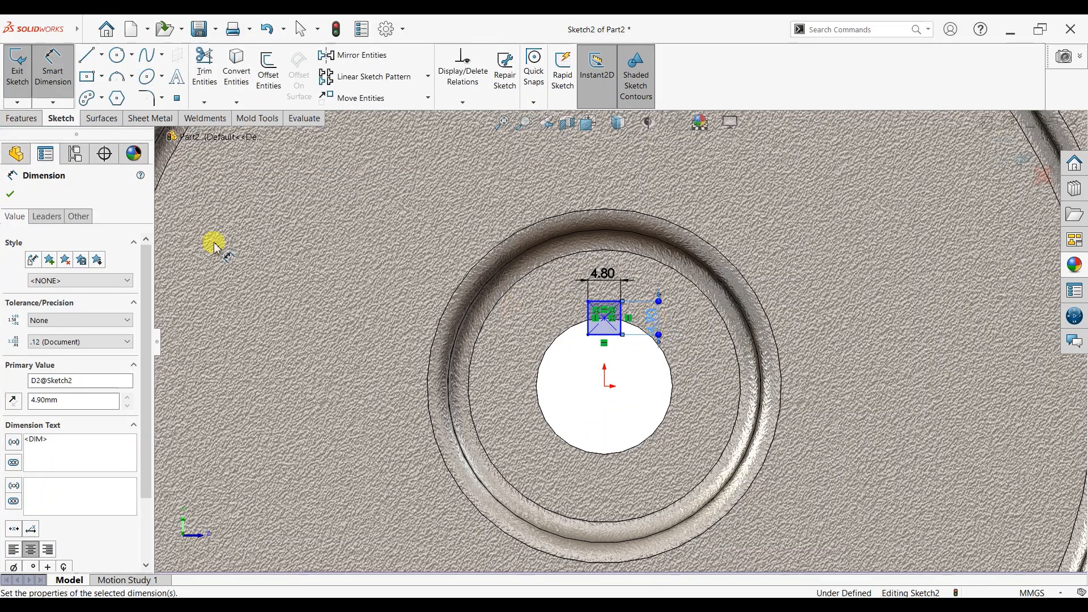
click(18, 195)
Cut the keyway rectangle through the whole part with an Extruded Cut set to Through All
click(33, 120)
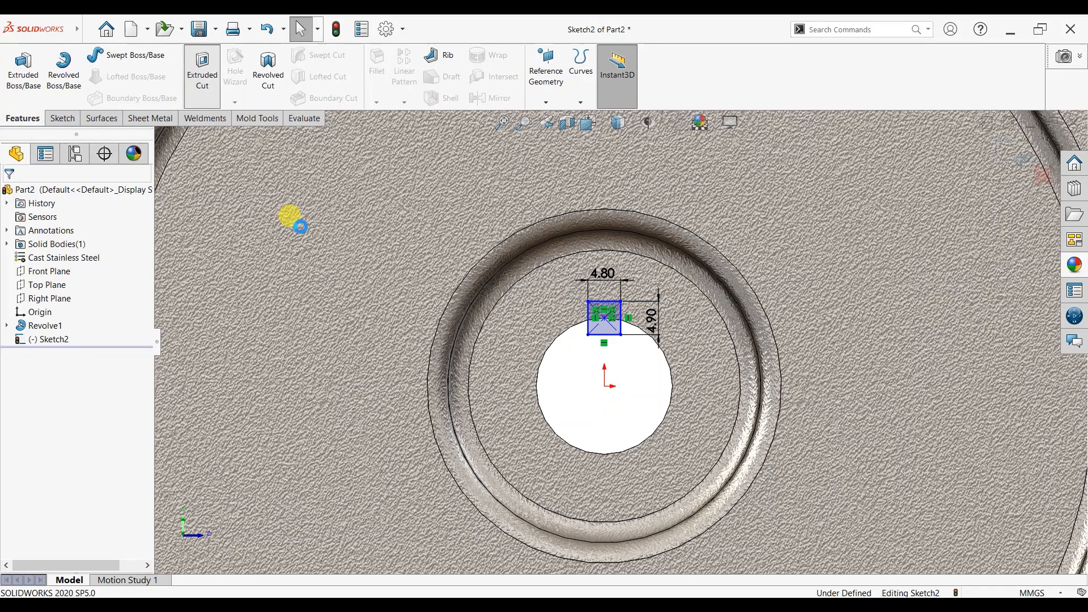
click(66, 272)
click(65, 297)
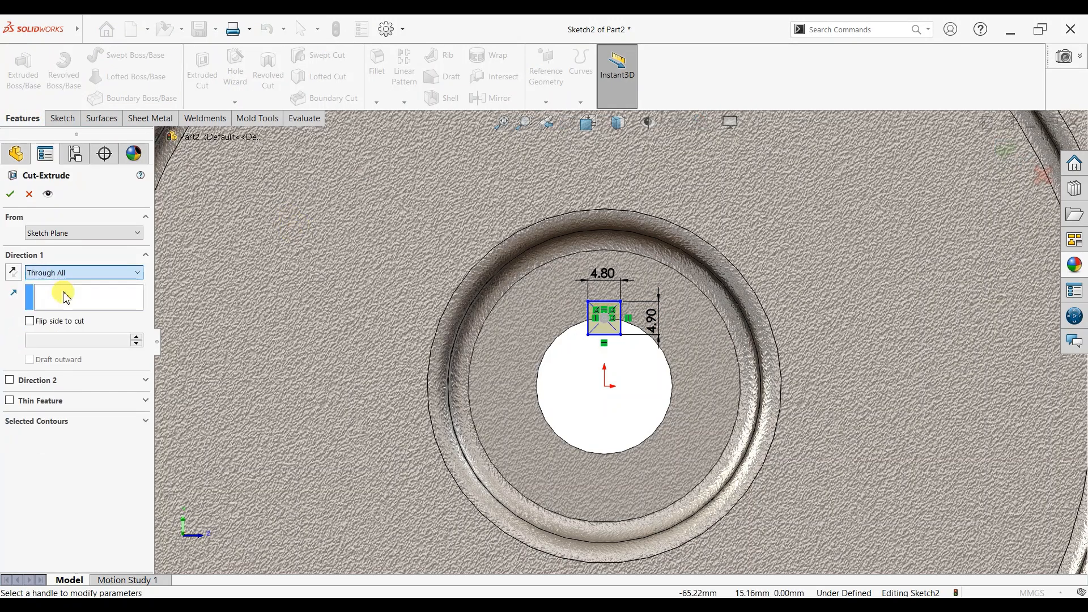
key(Return)
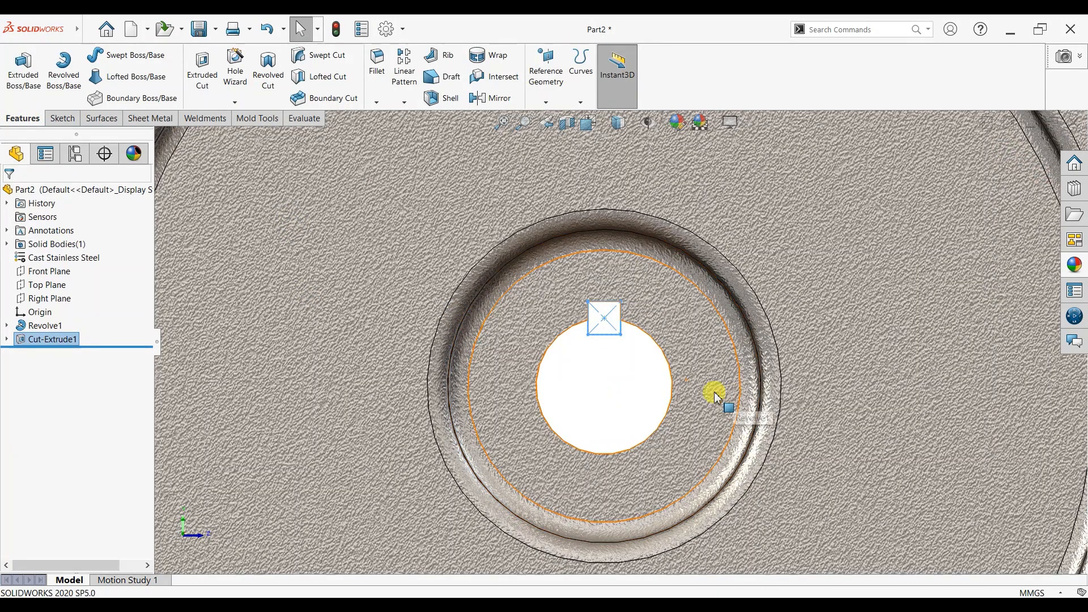
Chamfer the bore's circular edges at both ends of the hub by 0.2 mm at 45 degrees
middle_drag(605, 353, 575, 345)
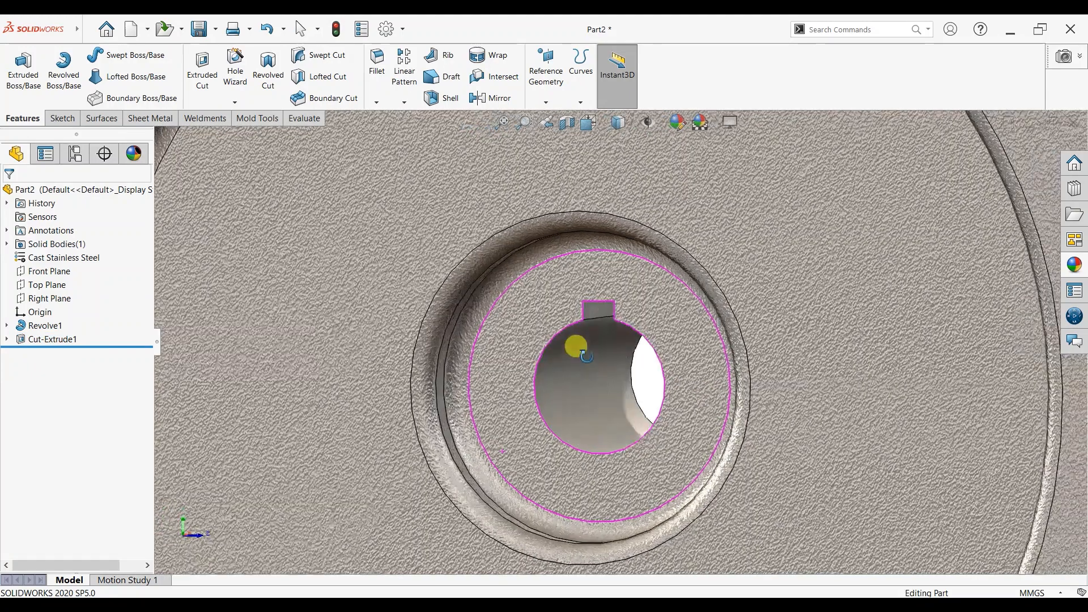
scroll(595, 382, up, 2)
click(373, 152)
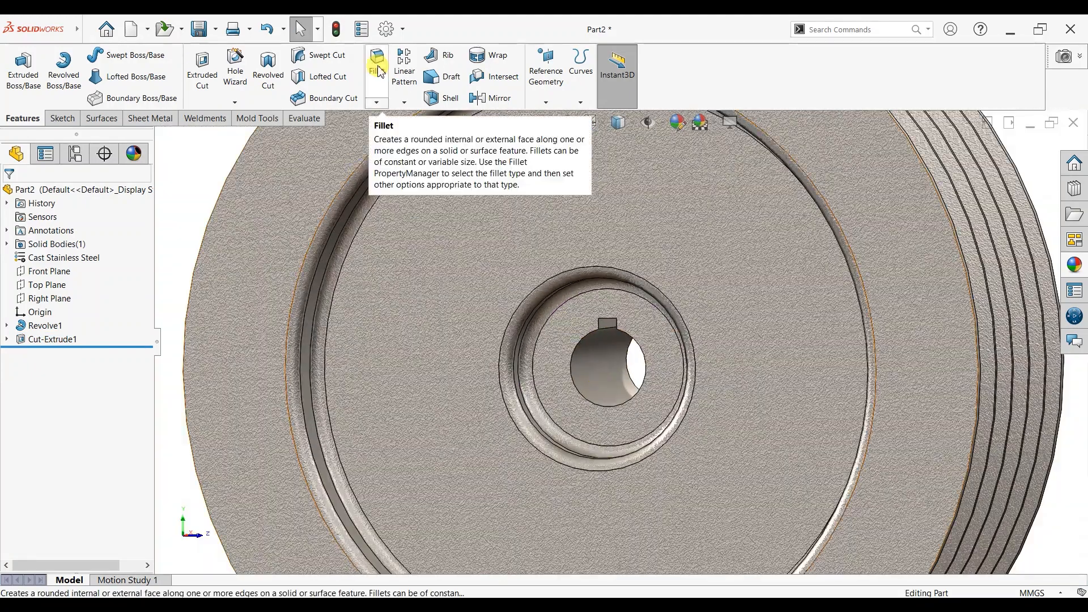
click(379, 118)
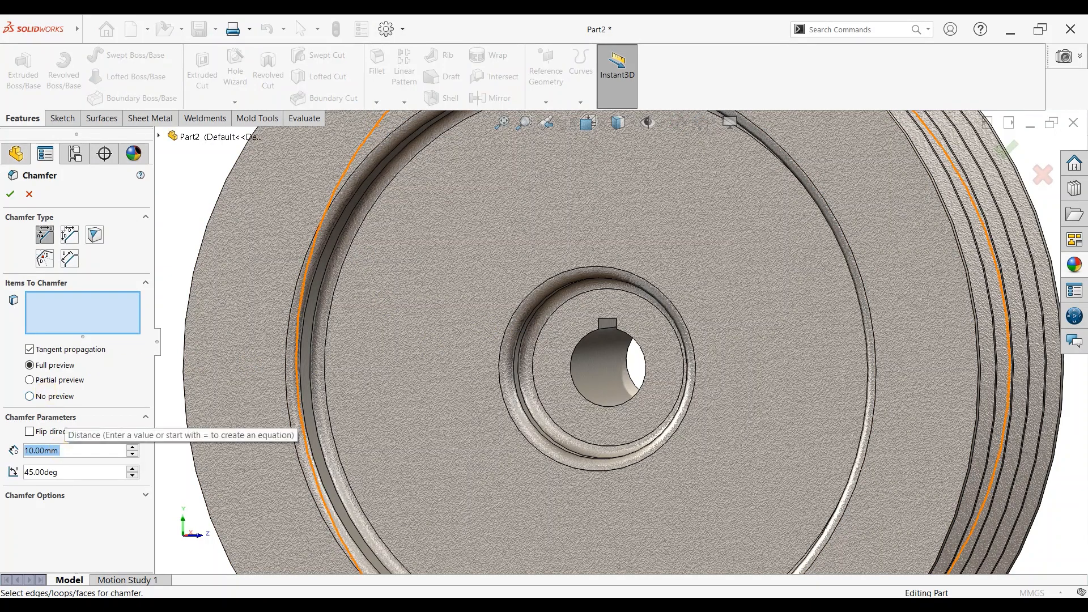
text(0.)
click(61, 451)
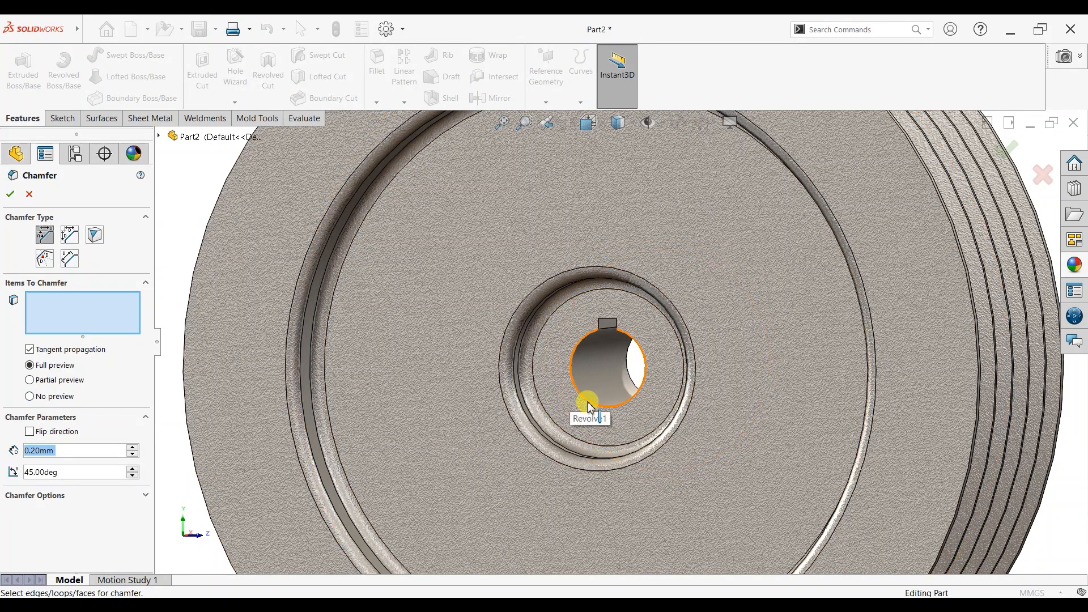
click(589, 407)
click(634, 385)
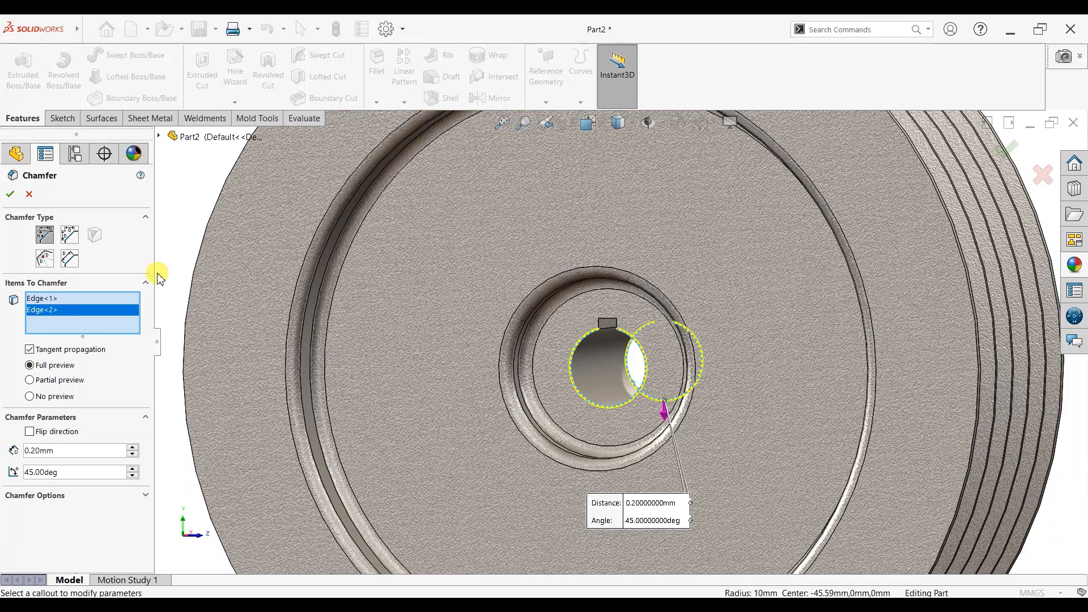
right_click(520, 327)
Inspect the pulley's grooves, hub and bore from the front, in a temporary section view and in isometric view
scroll(575, 425, up, 5)
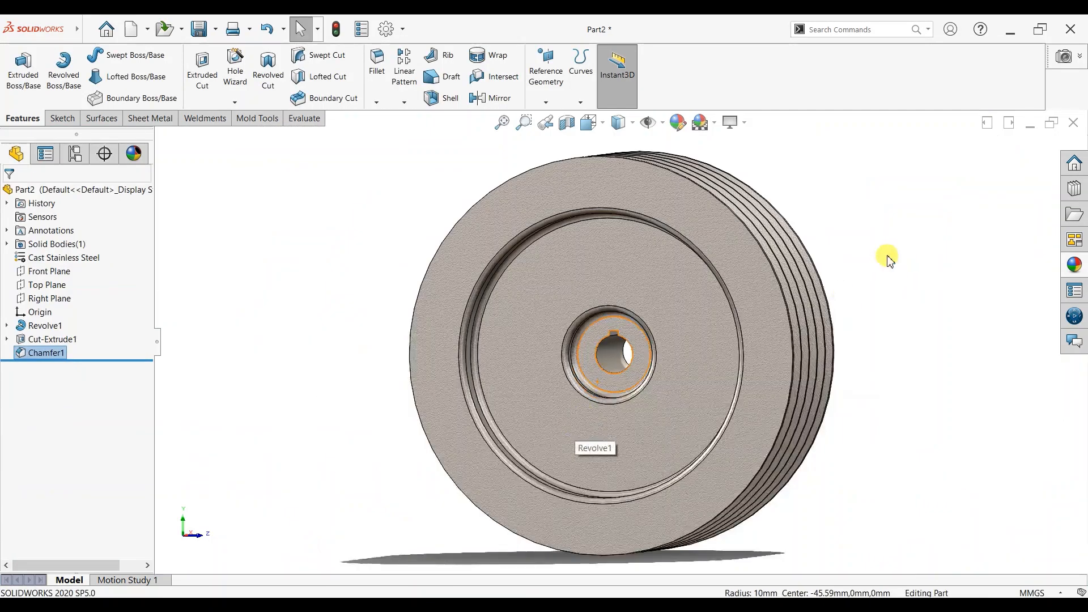
middle_drag(818, 255, 816, 296)
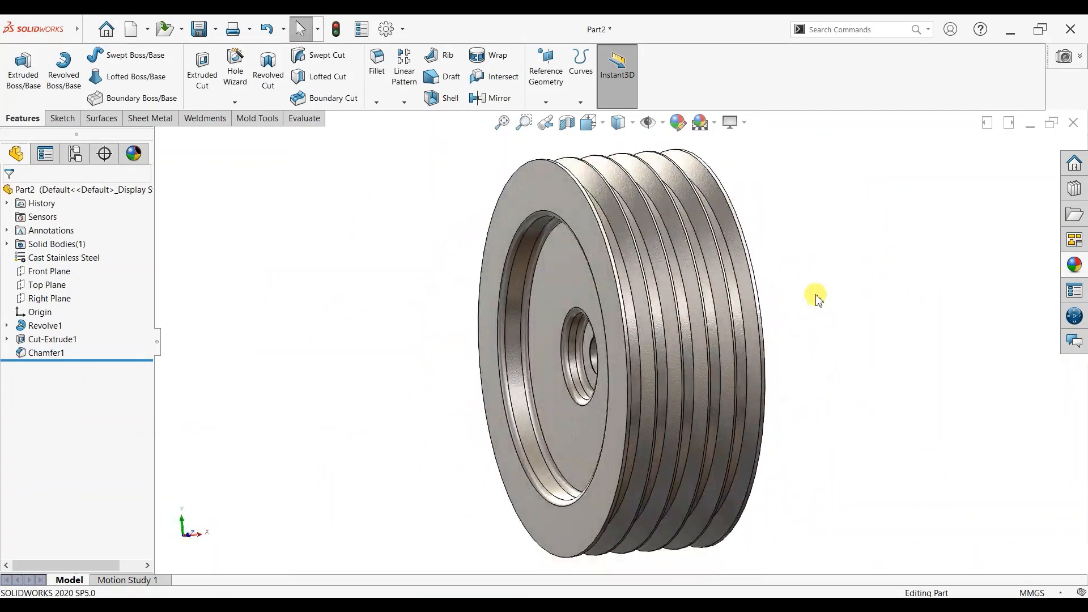
key(space)
click(491, 375)
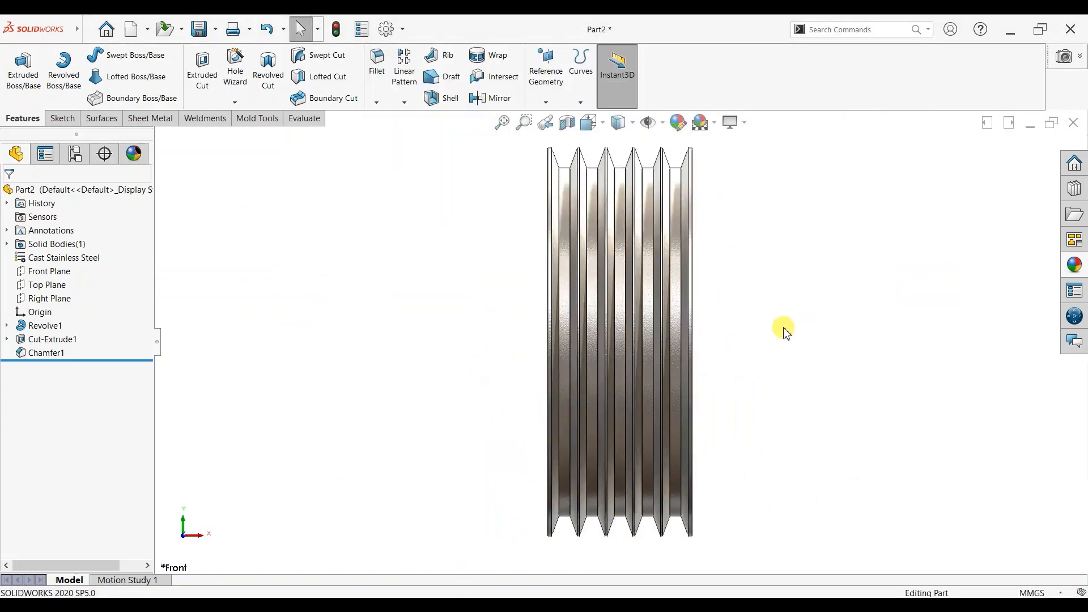
middle_drag(769, 316, 708, 328)
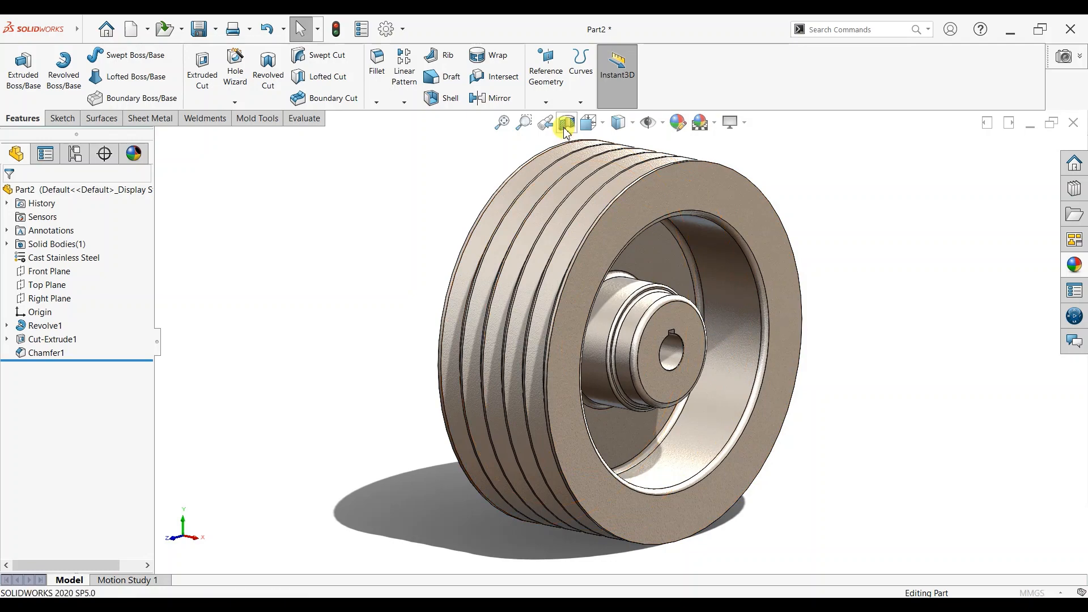
right_click(396, 230)
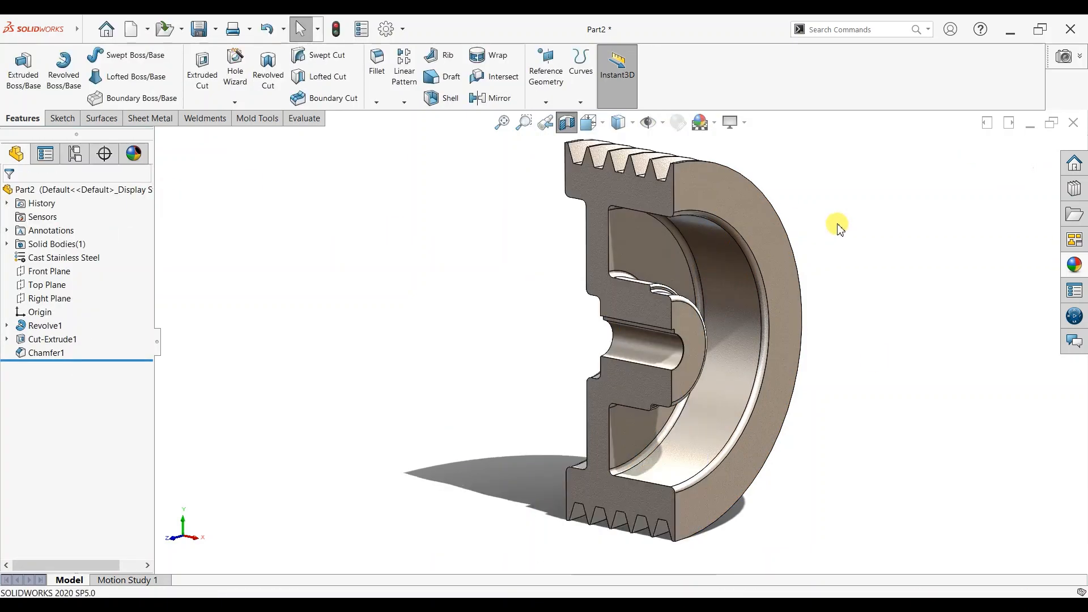
middle_drag(867, 420, 899, 474)
click(566, 123)
key(space)
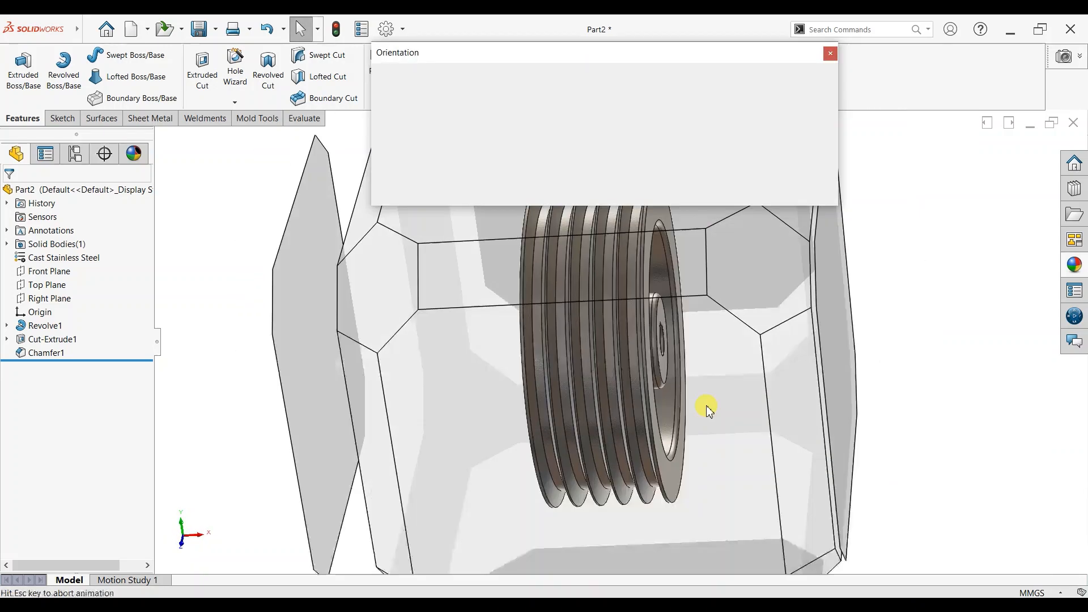
click(511, 367)
key(ctrl+7)
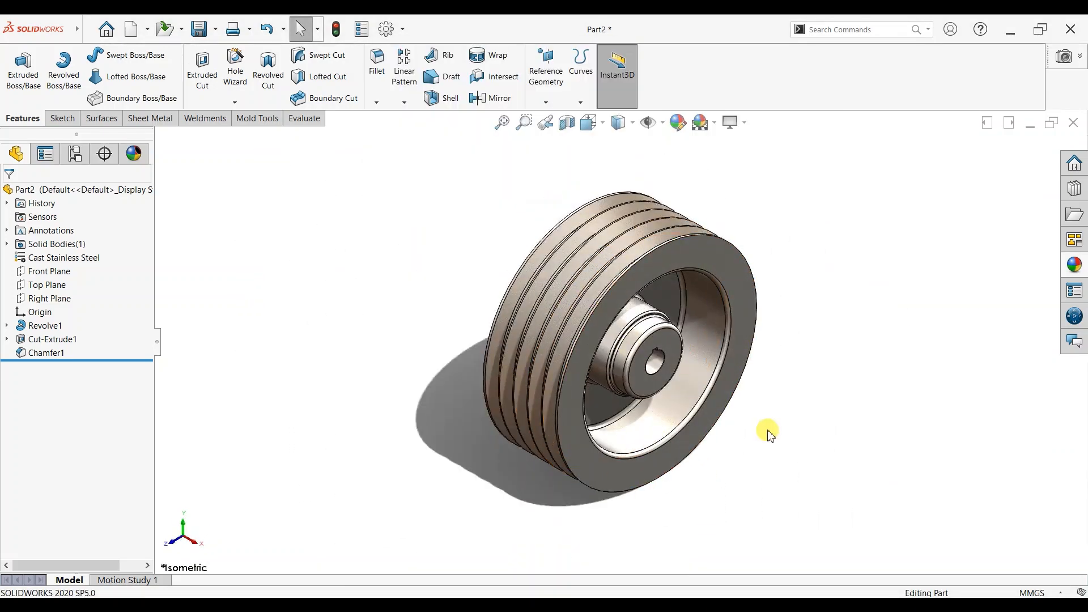
click(128, 580)
click(58, 562)
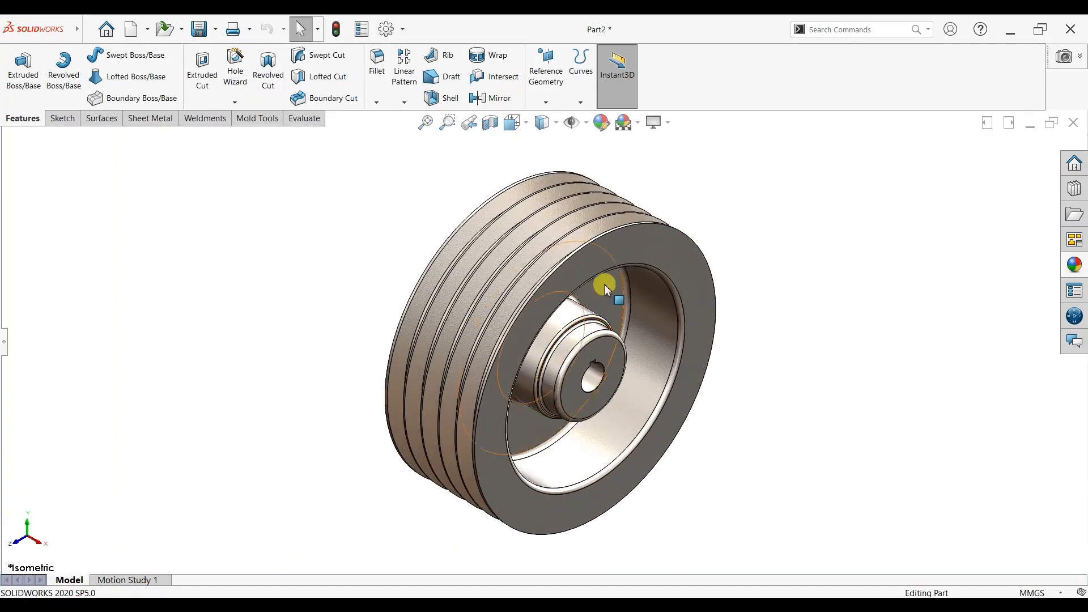
Start a sketch on the web face on the protruding hub side and view it face-on
click(604, 283)
click(648, 250)
key(ctrl+8)
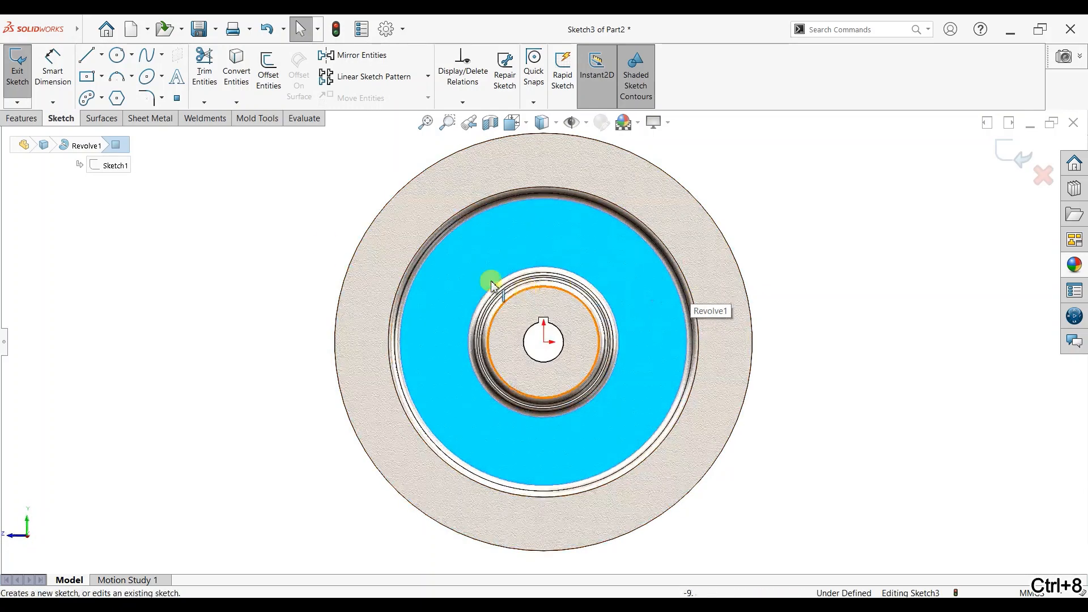
click(3, 343)
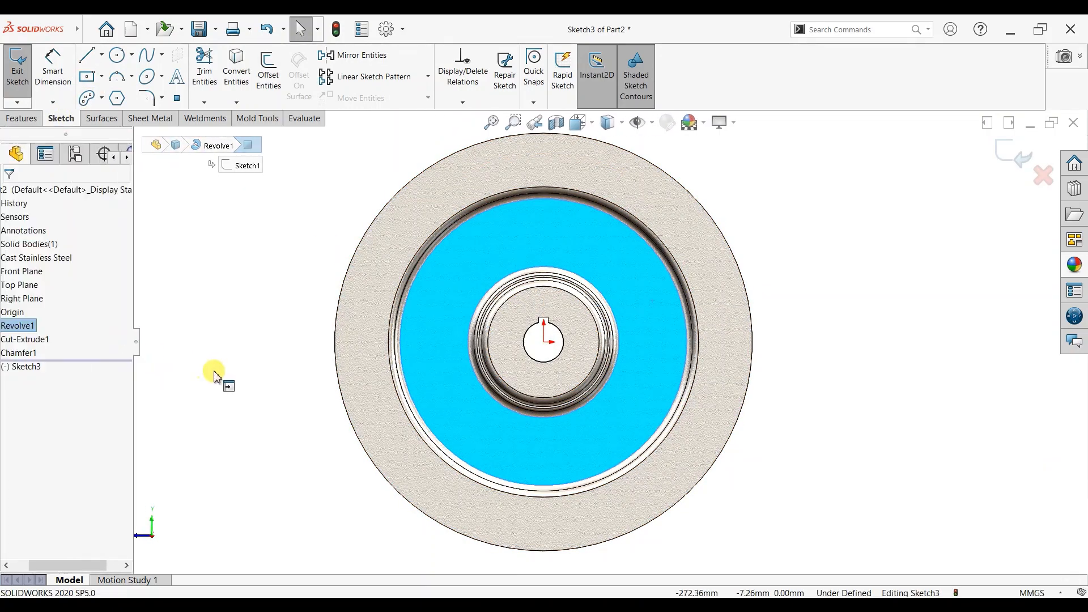
Sketch a circle on the web centred on the origin and dimension its diameter to 110 mm
click(116, 55)
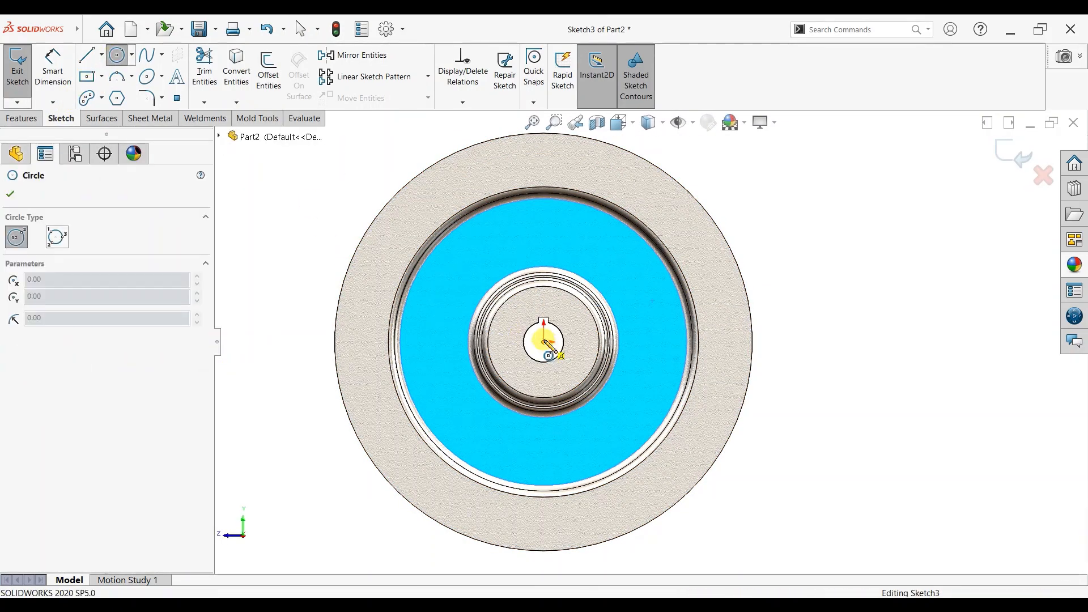
click(544, 342)
click(545, 238)
click(60, 67)
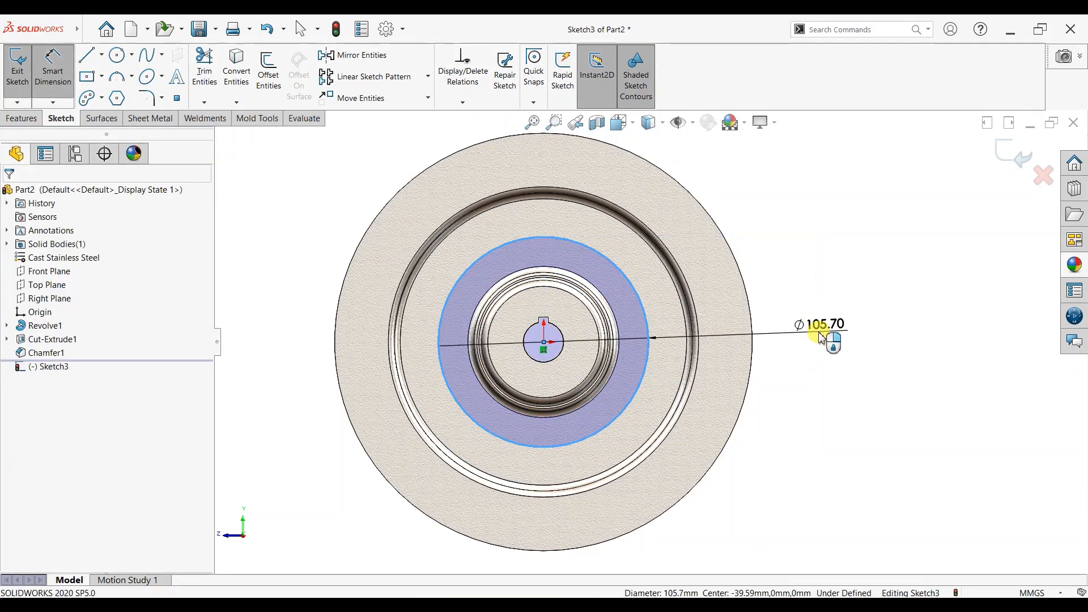
click(818, 336)
text(110)
key(Return)
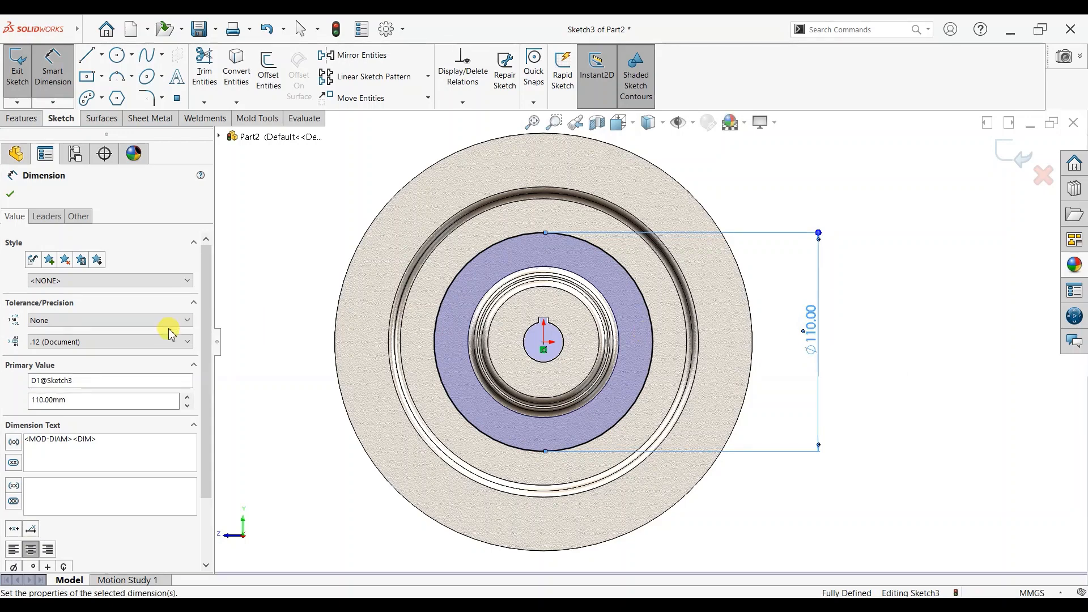
click(10, 194)
Convert the 110 mm circle to construction geometry
click(434, 315)
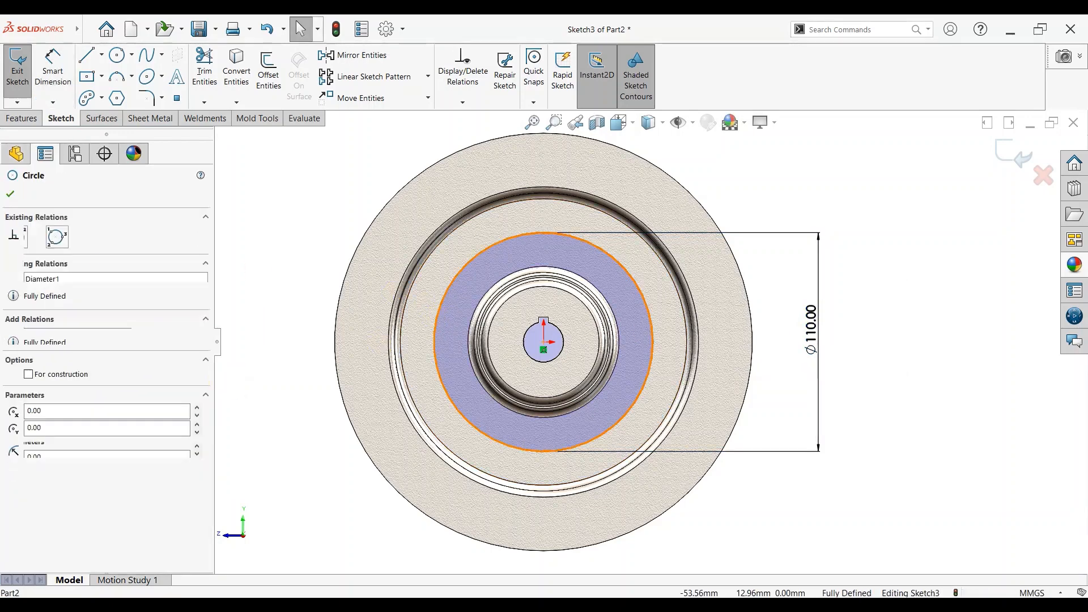
click(43, 374)
click(9, 195)
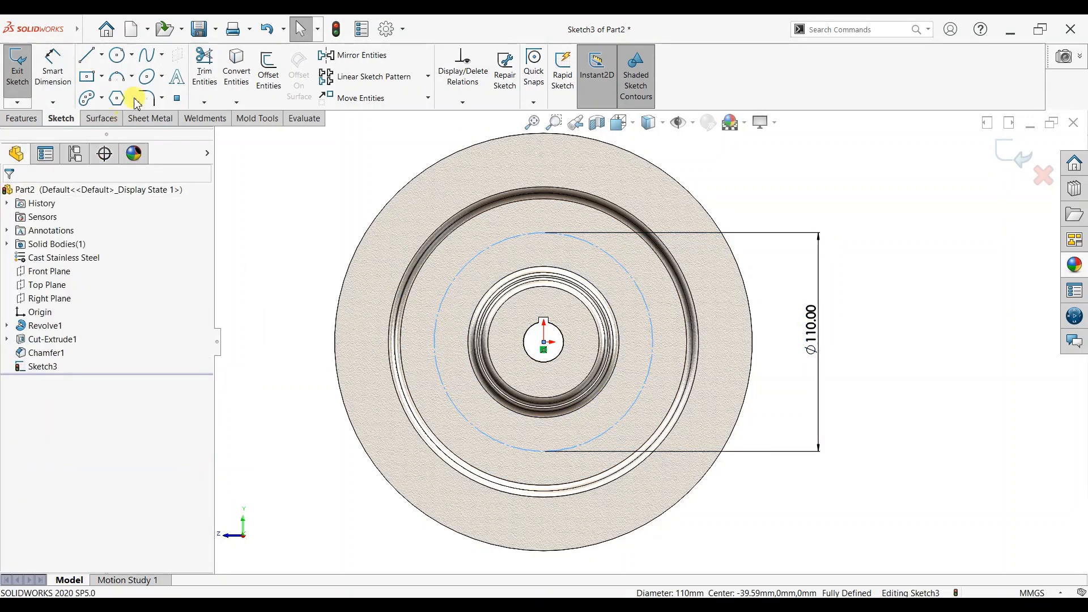
Sketch a centerpoint arc slot about the origin, following the construction circle for 270 degrees between its upper and side quadrant points
click(101, 99)
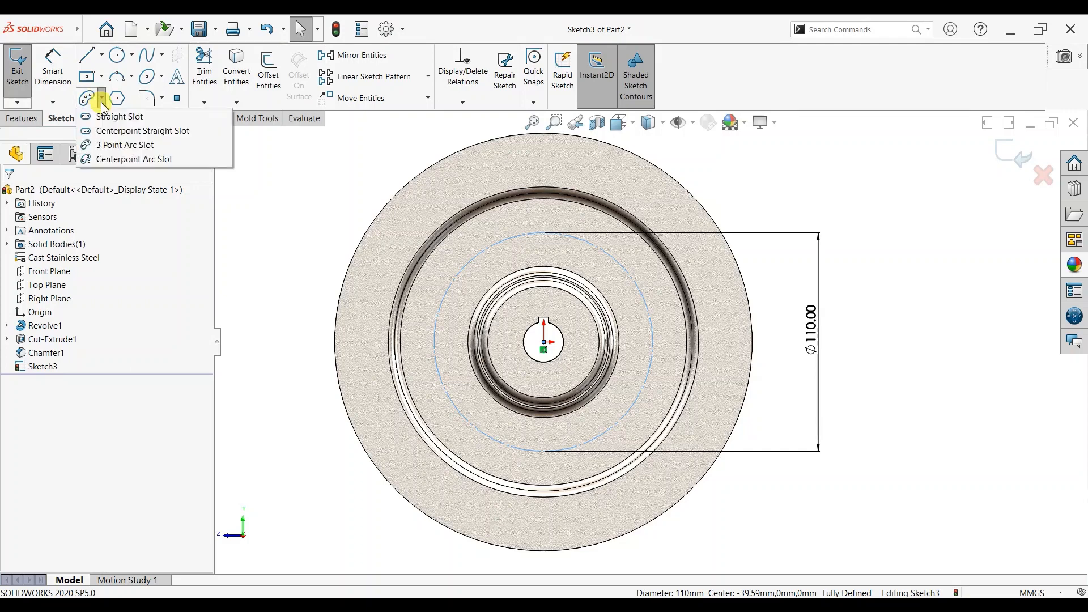
click(104, 161)
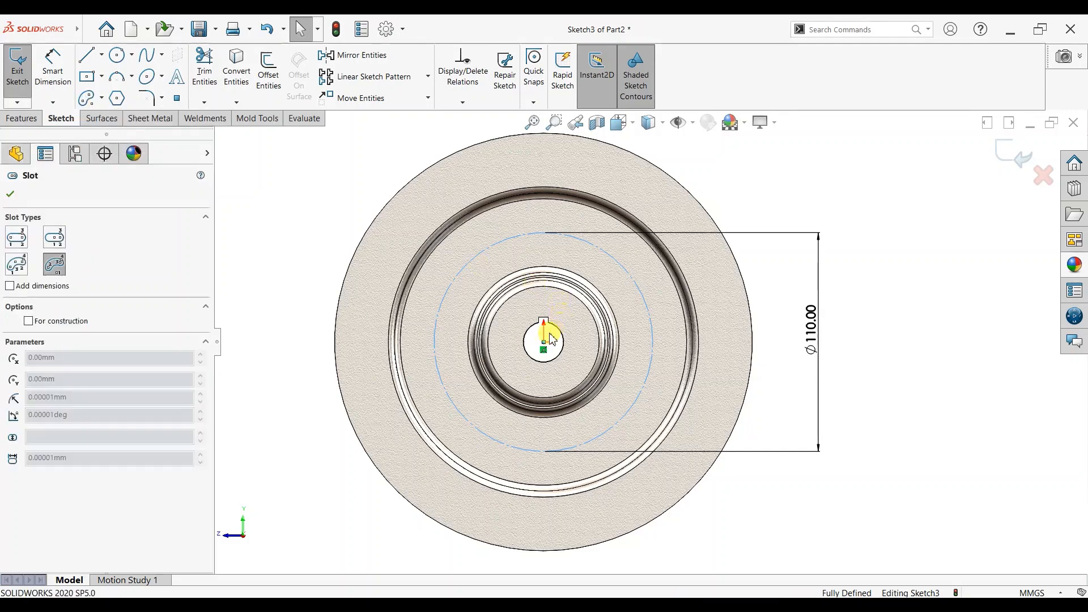
click(543, 342)
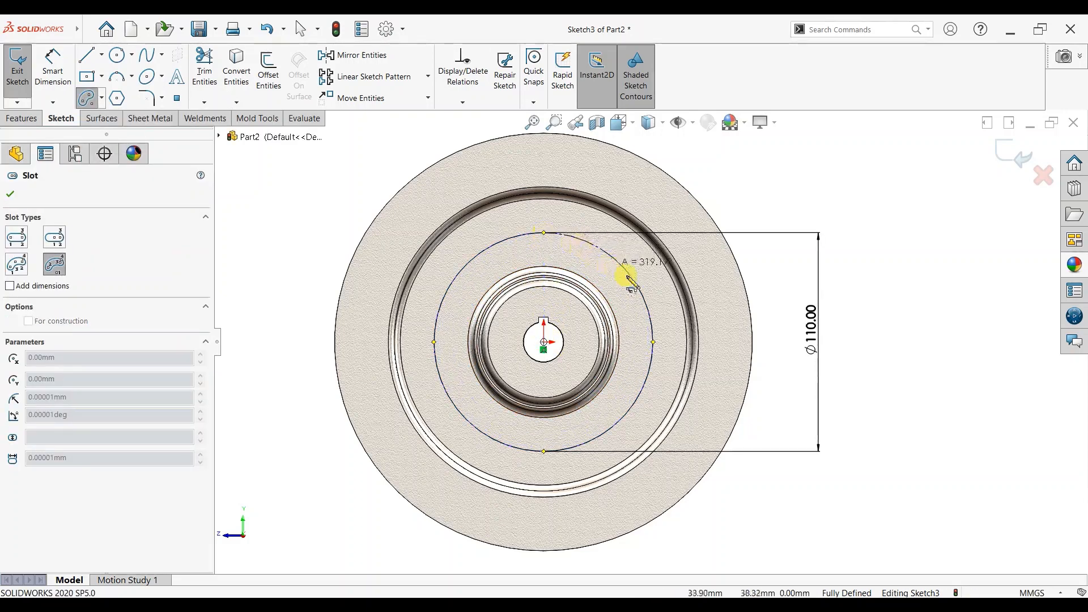
click(653, 342)
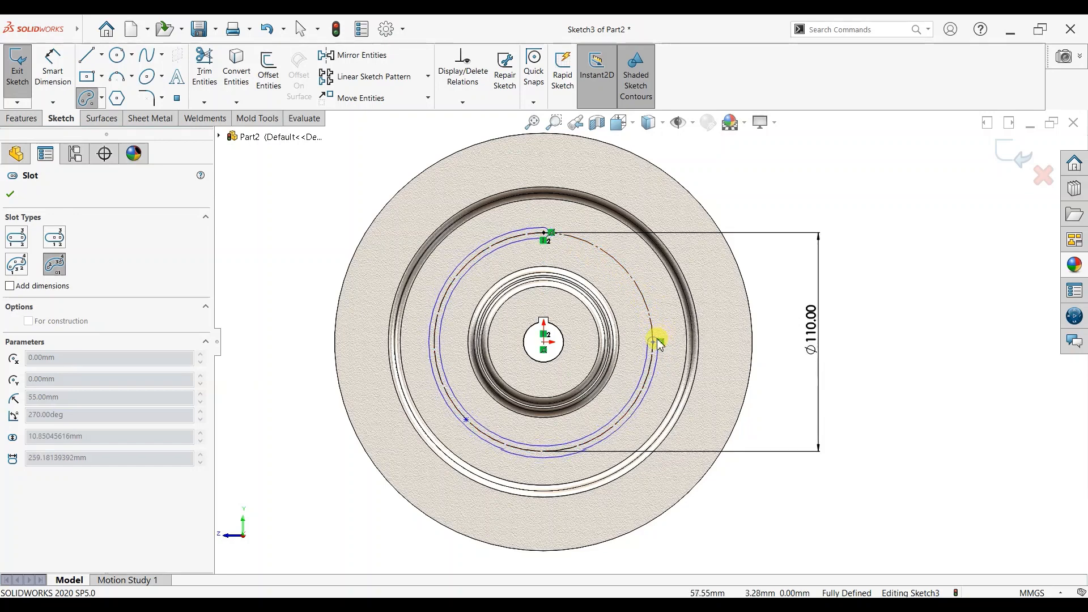